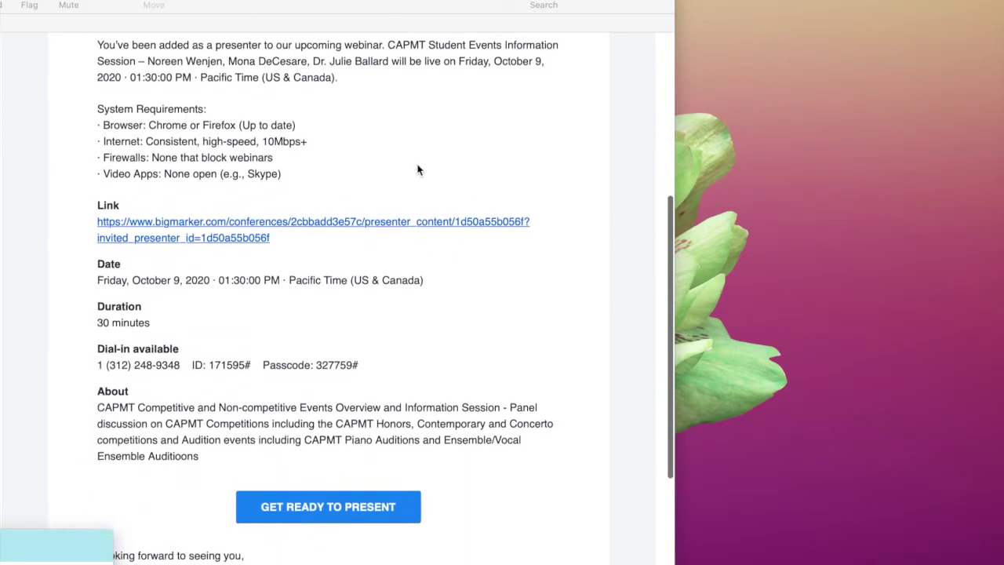
- Open the presenter page for the CAPMT Student Events Information Session from the presenter notification email
scroll(417, 168, up, 5)
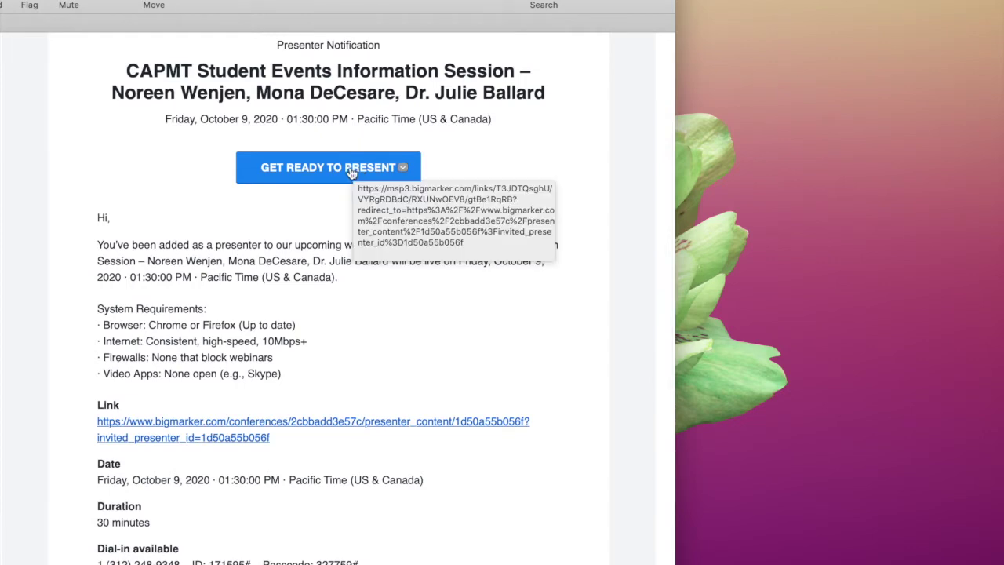
click(342, 174)
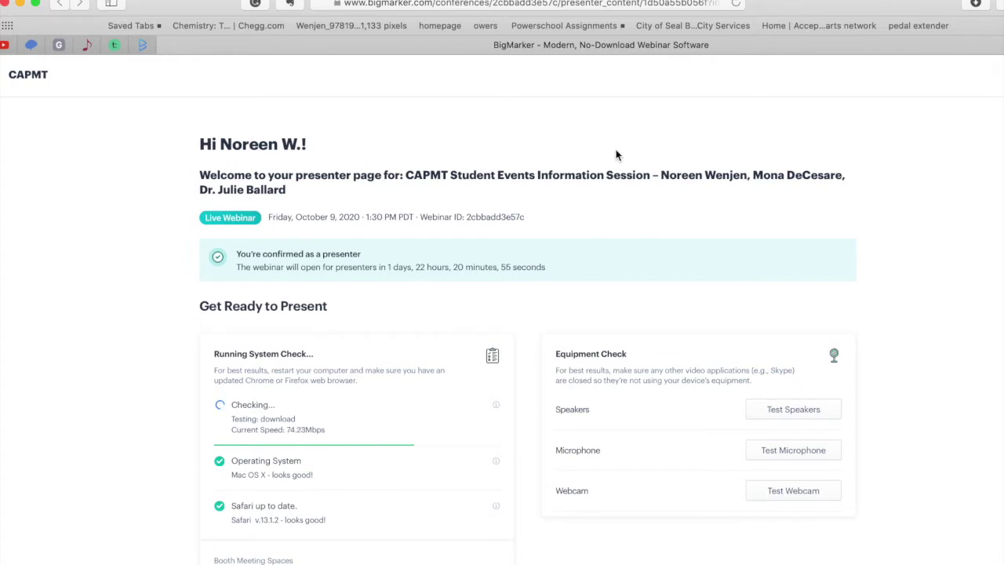
- Review the system check, equipment check and presenter profile sections on the webinar's presenter page
scroll(617, 156, down, 3)
scroll(616, 156, down, 1)
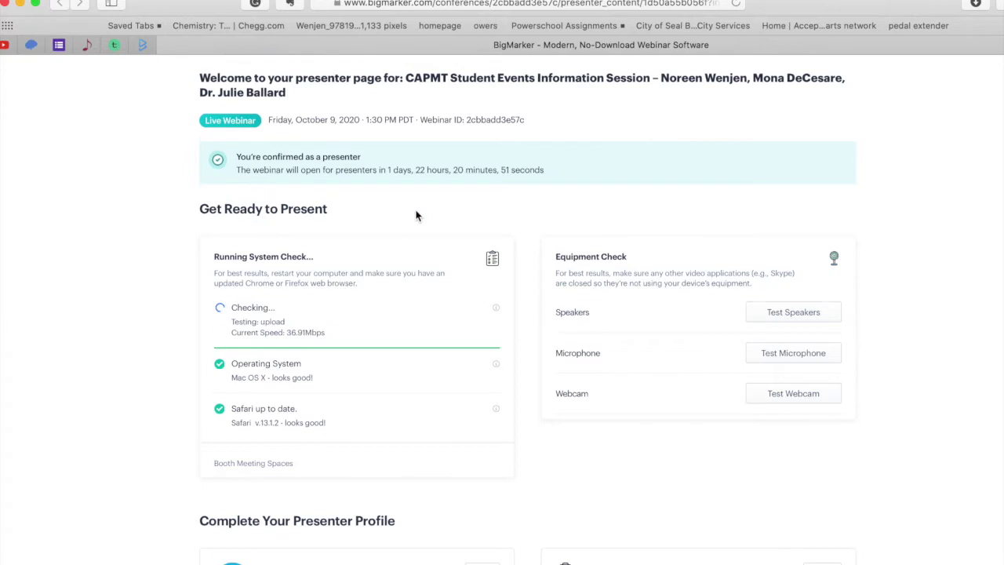
scroll(415, 215, down, 1)
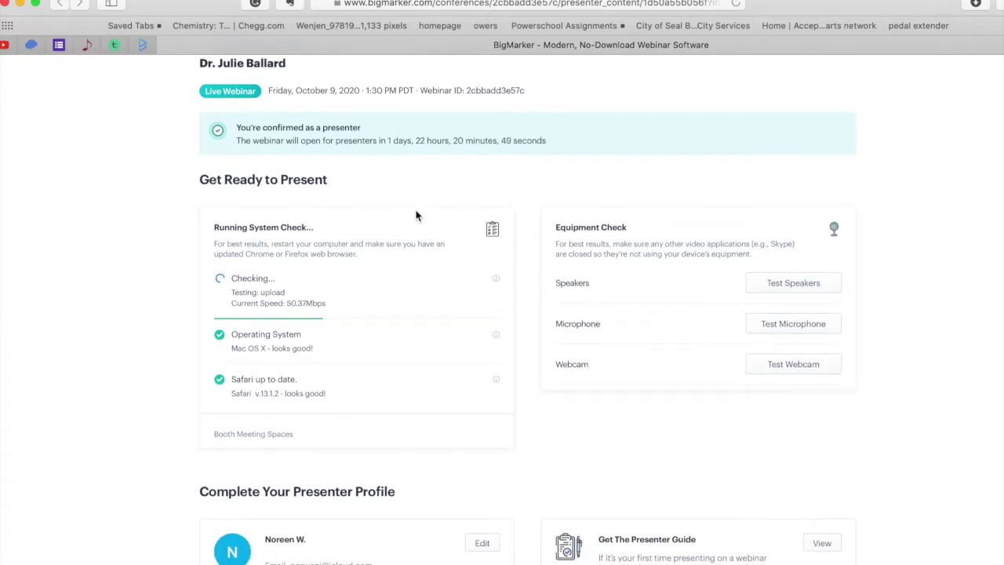
scroll(505, 198, up, 1)
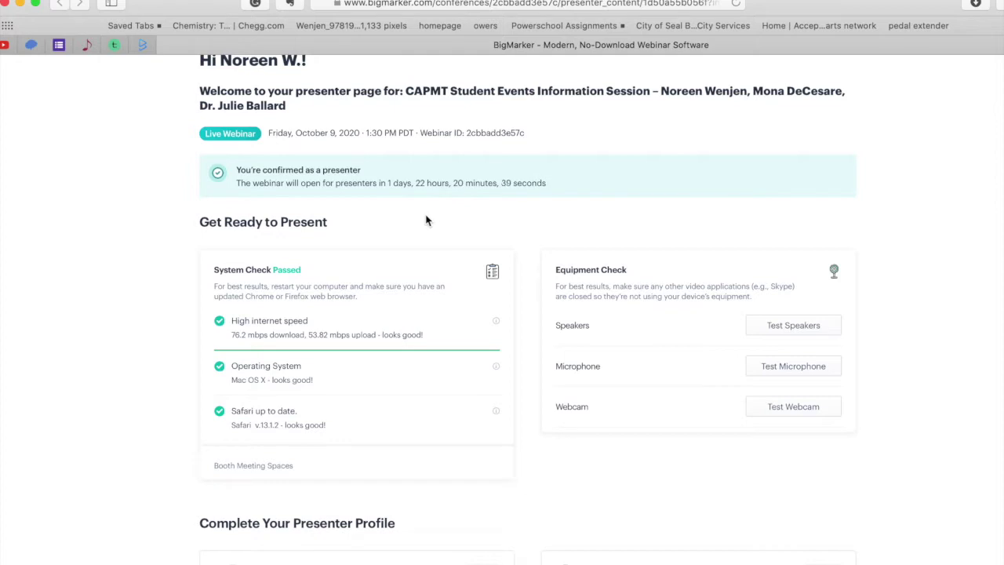
scroll(428, 220, down, 1)
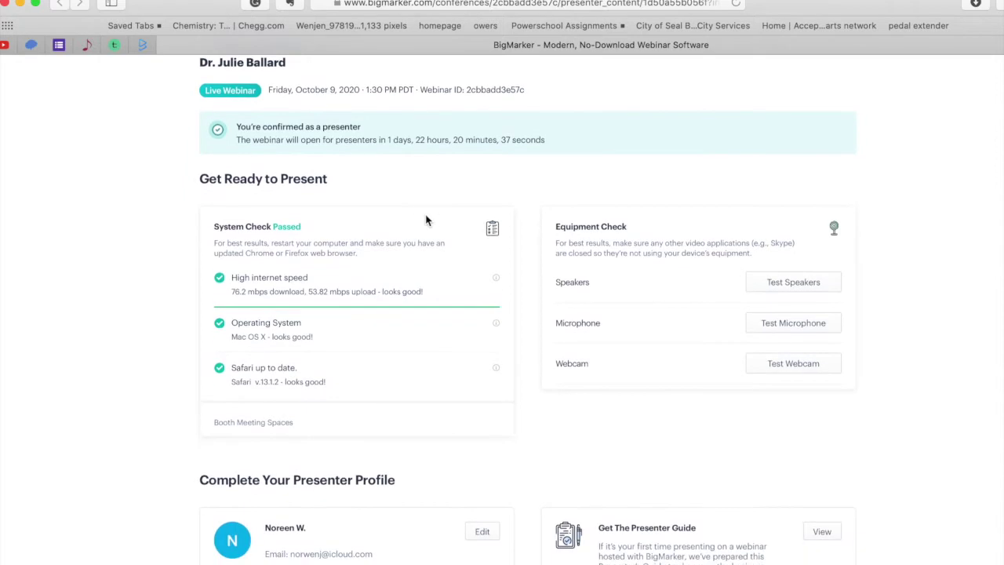
scroll(523, 192, down, 1)
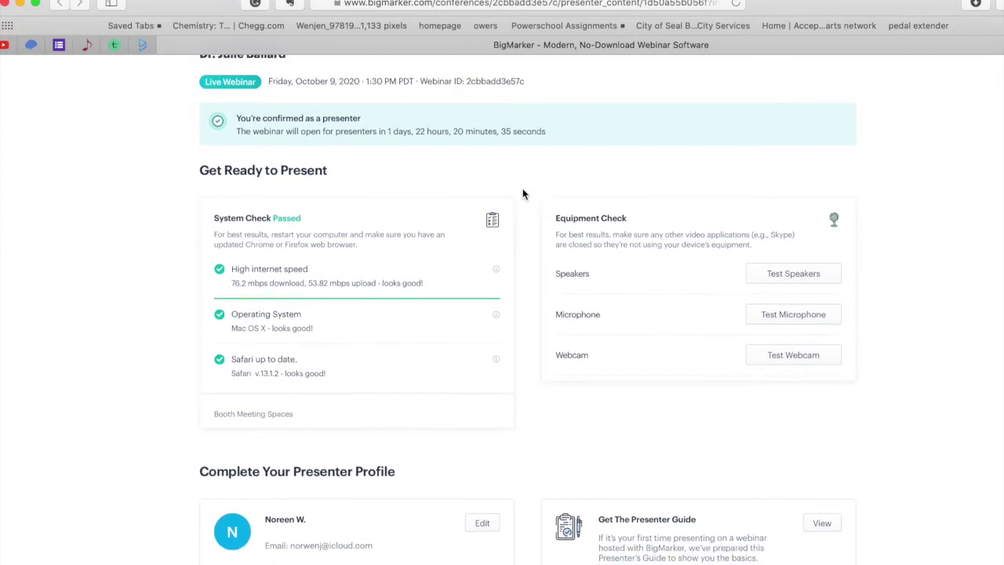
scroll(376, 172, down, 2)
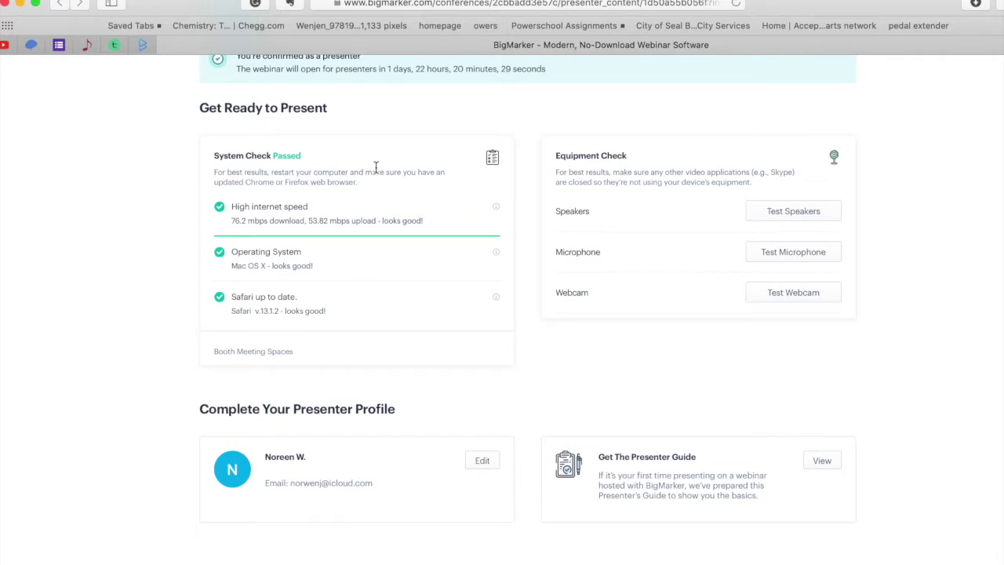
scroll(376, 167, down, 1)
scroll(376, 169, up, 2)
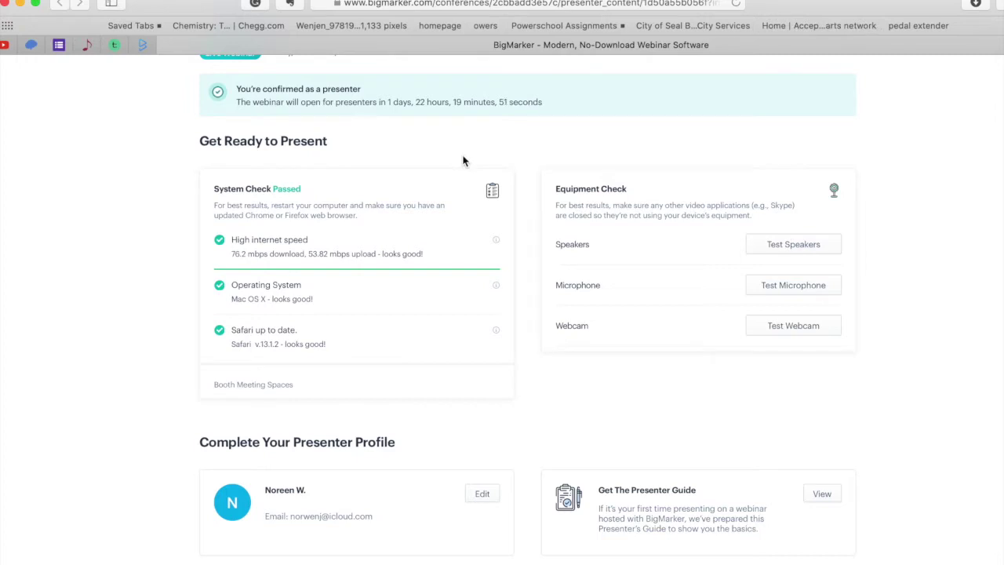
scroll(463, 160, down, 2)
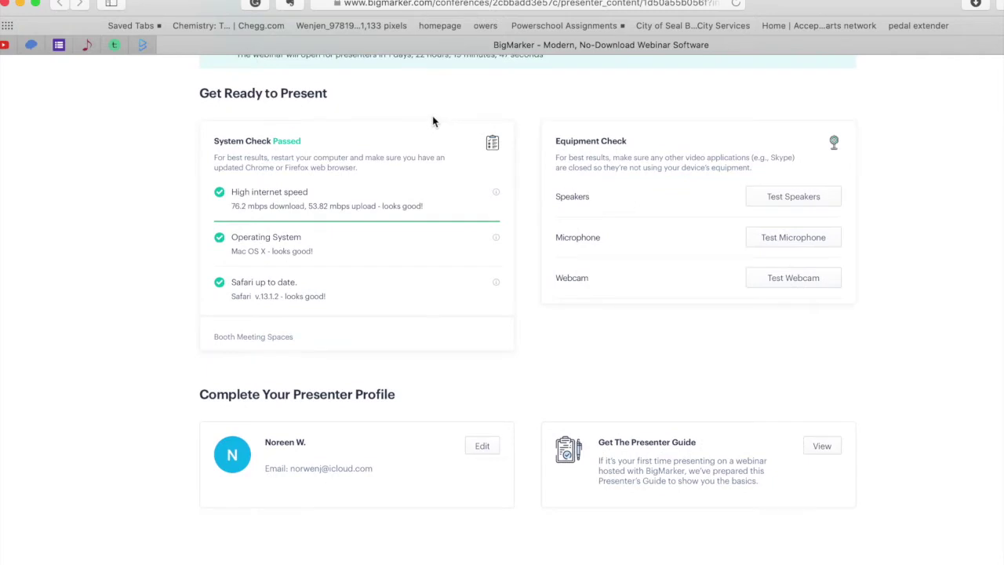
scroll(432, 118, down, 1)
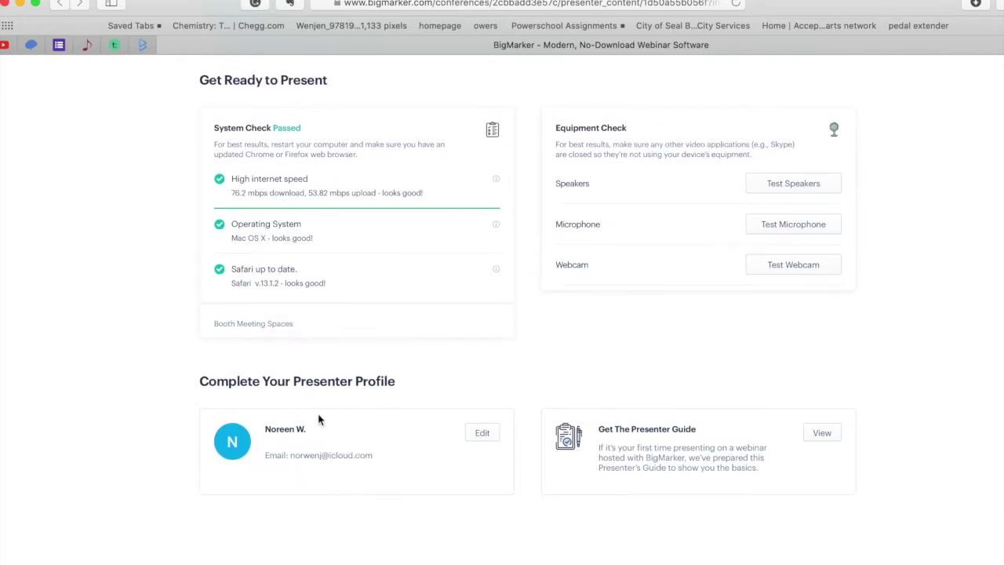
scroll(381, 408, up, 3)
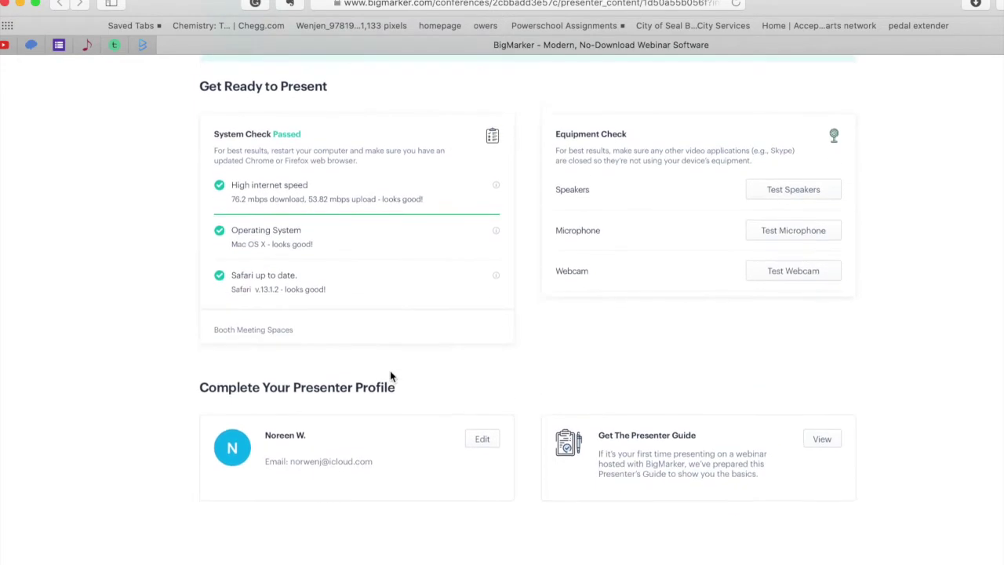
- Test the speakers in the equipment check by playing the test sound and stopping it
scroll(390, 377, down, 2)
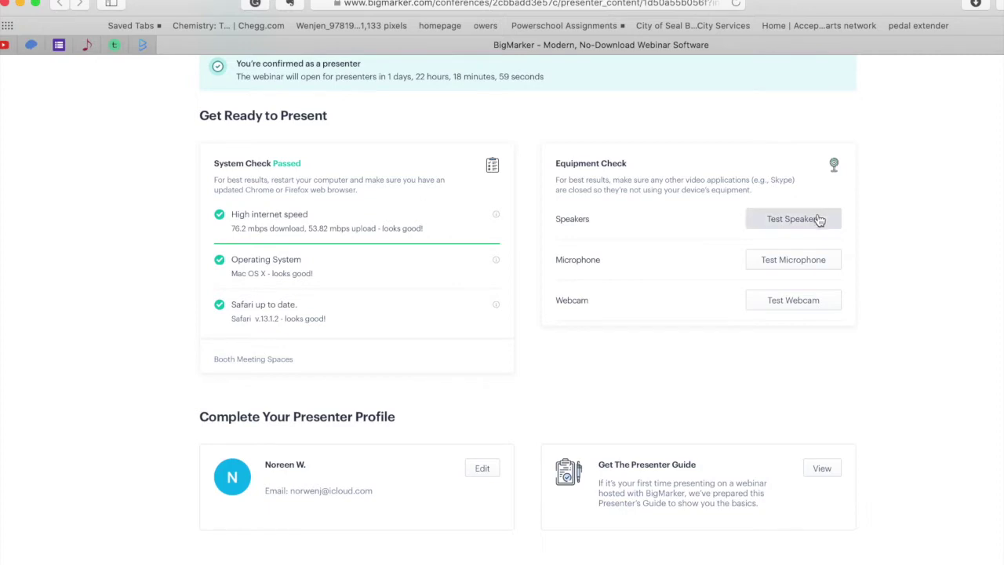
click(791, 219)
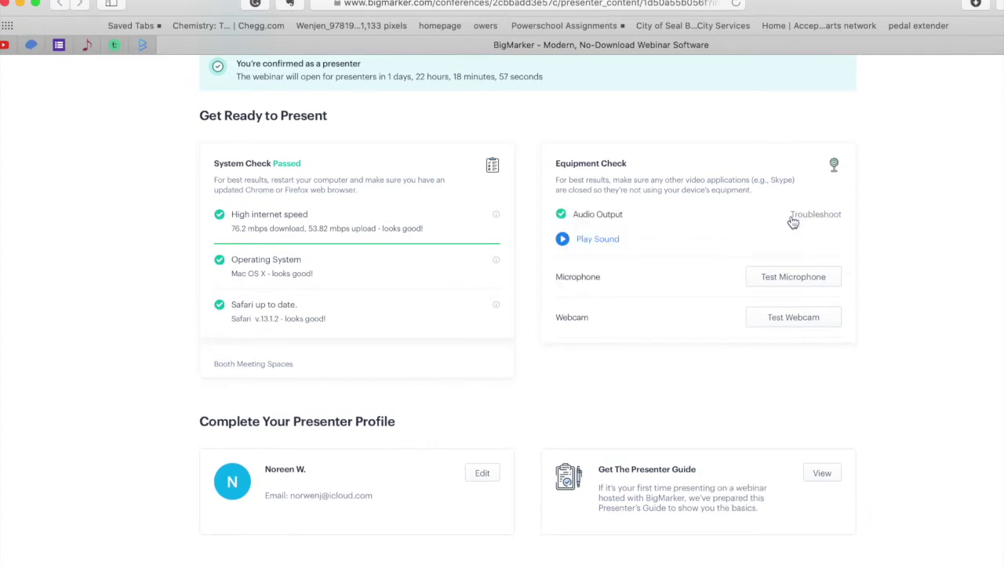
click(562, 240)
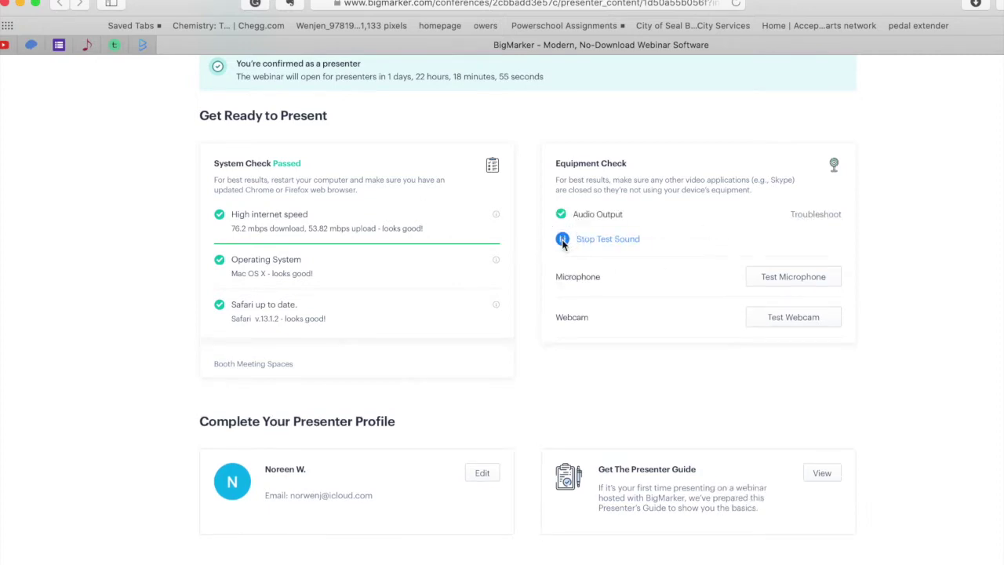
click(564, 239)
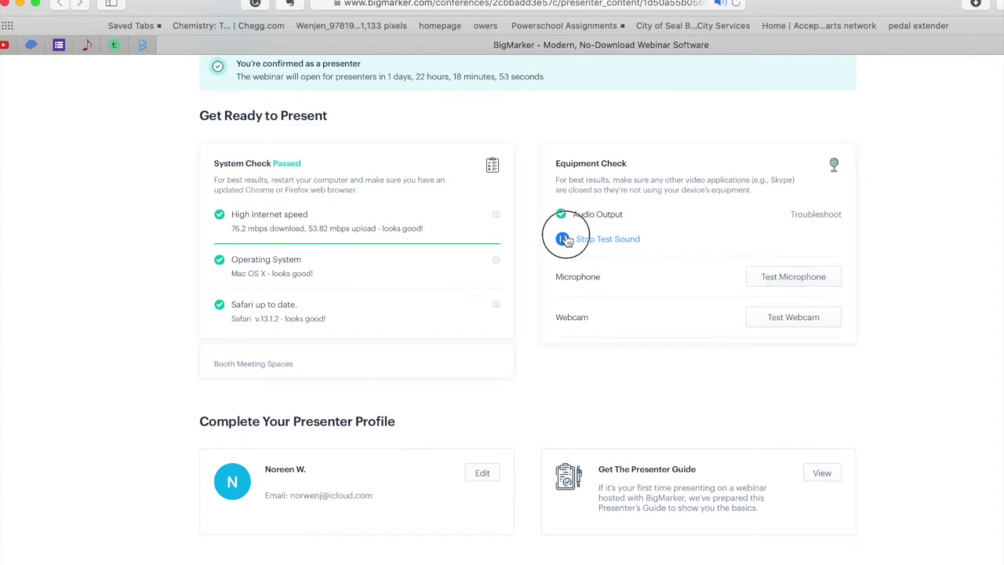
- Test the microphone and the webcam, allowing bigmarker.com to use the camera and microphone
click(773, 277)
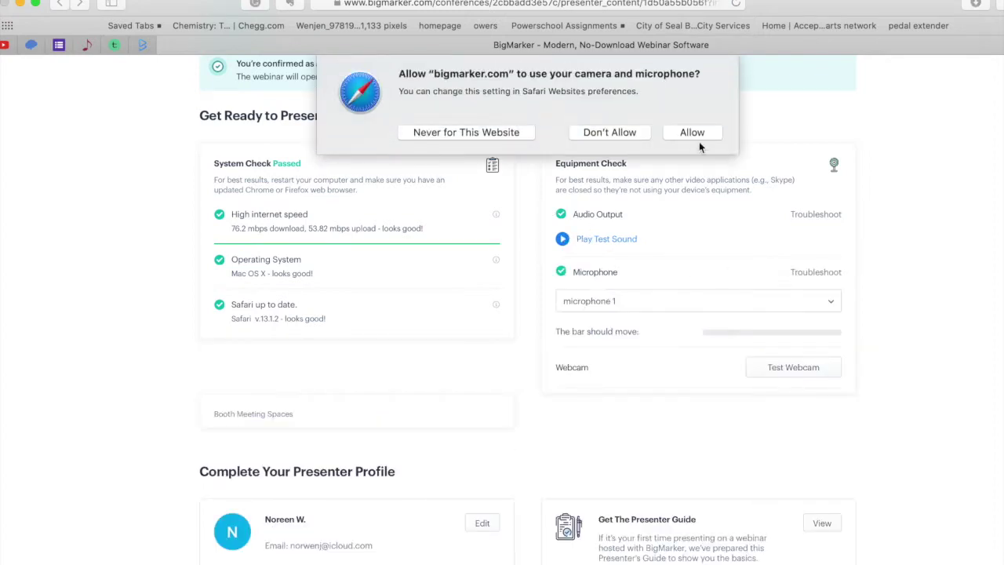
click(693, 135)
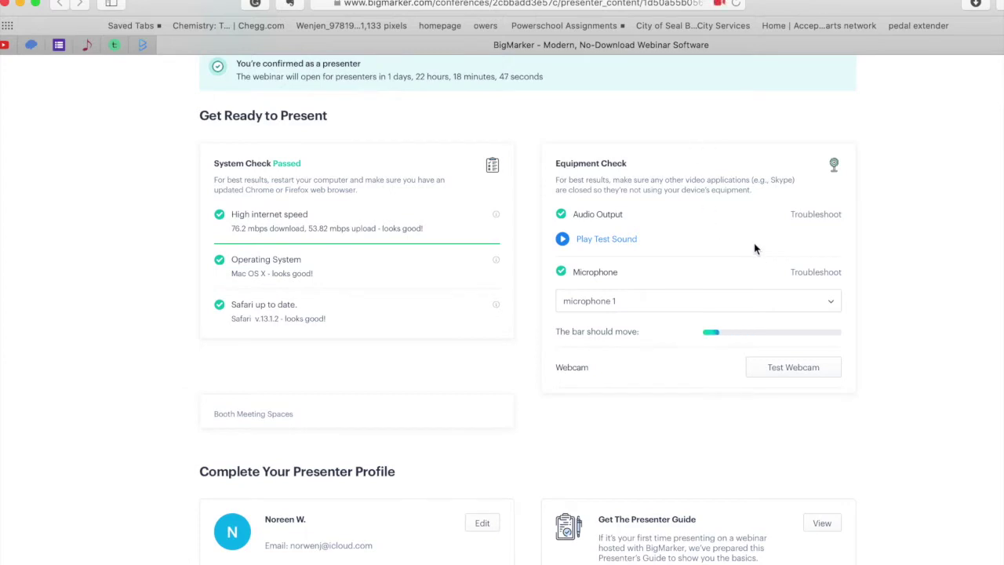
scroll(758, 331, down, 2)
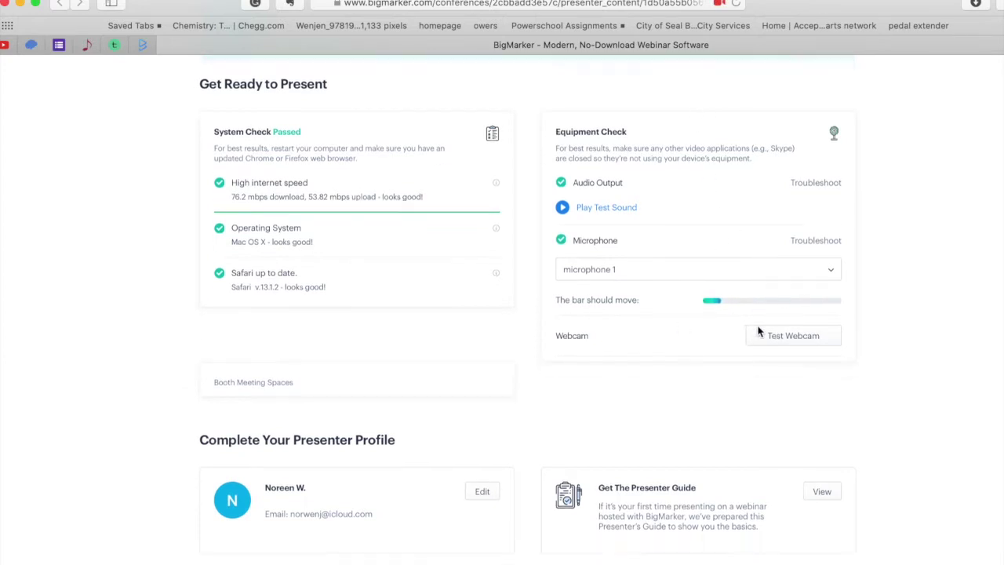
click(797, 295)
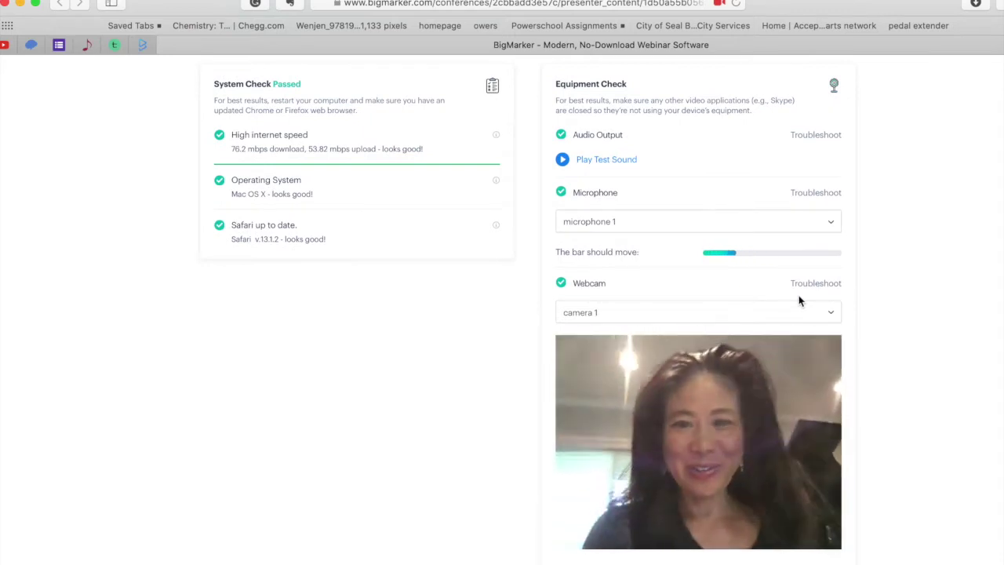
- Go to the CAPMT community's webinar events page and look through its upcoming webinars
scroll(798, 298, up, 5)
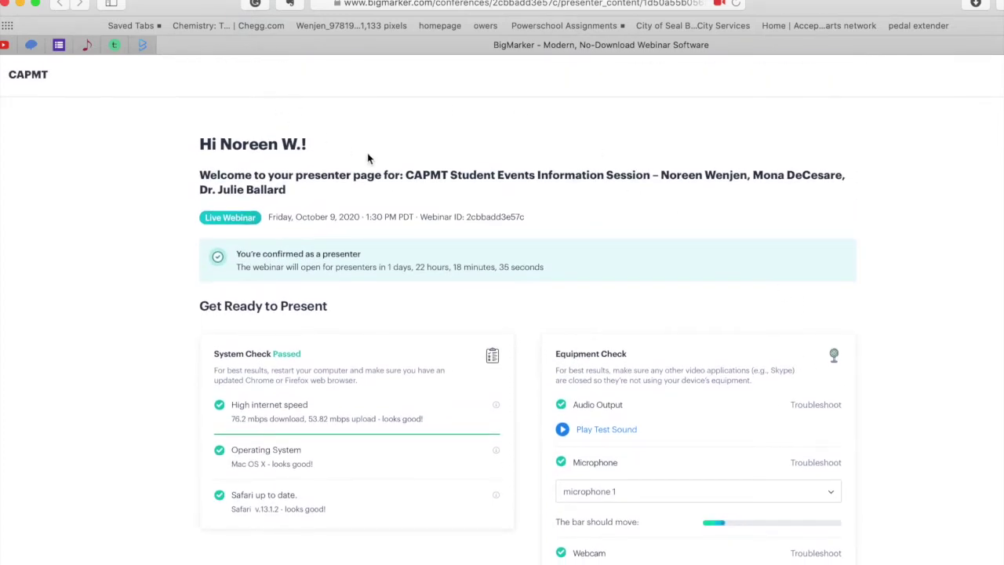
click(24, 82)
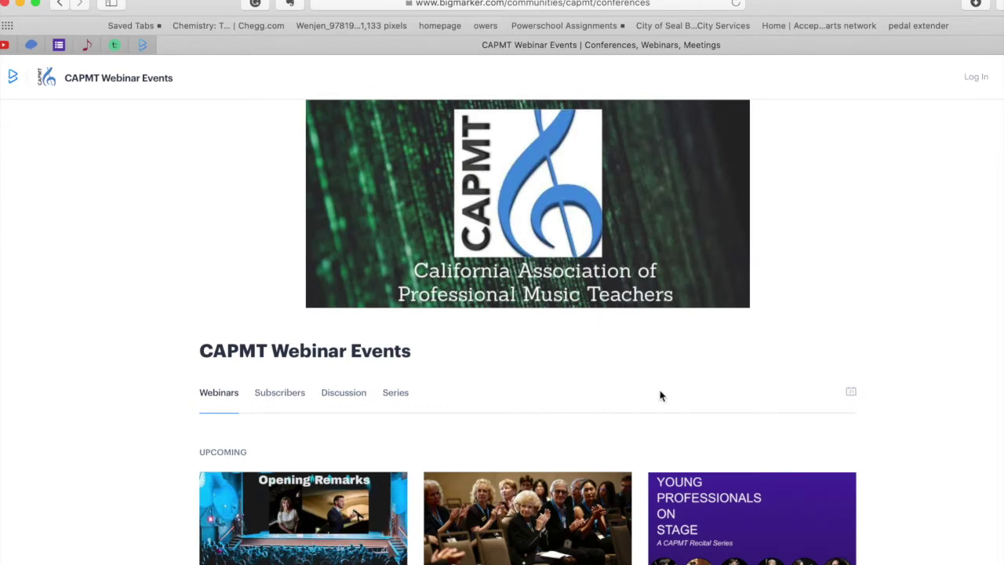
scroll(660, 395, down, 3)
scroll(660, 395, up, 3)
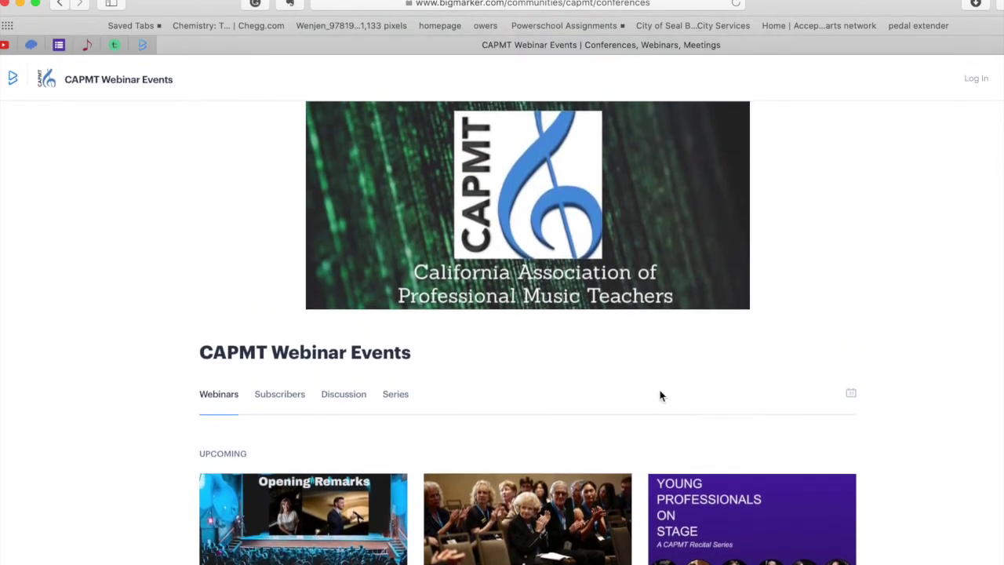
scroll(659, 395, down, 8)
scroll(659, 395, down, 8)
scroll(659, 395, up, 14)
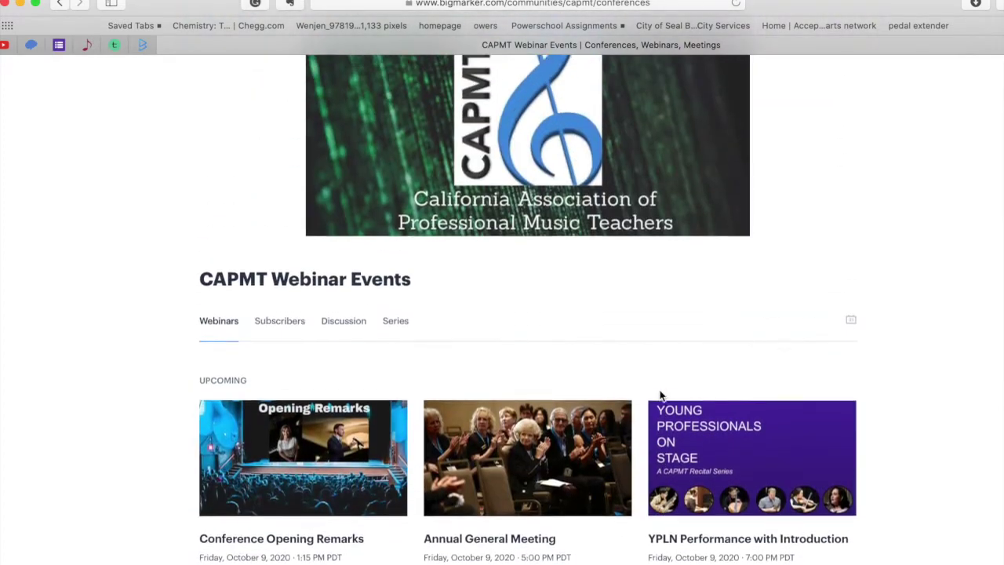
scroll(659, 396, down, 4)
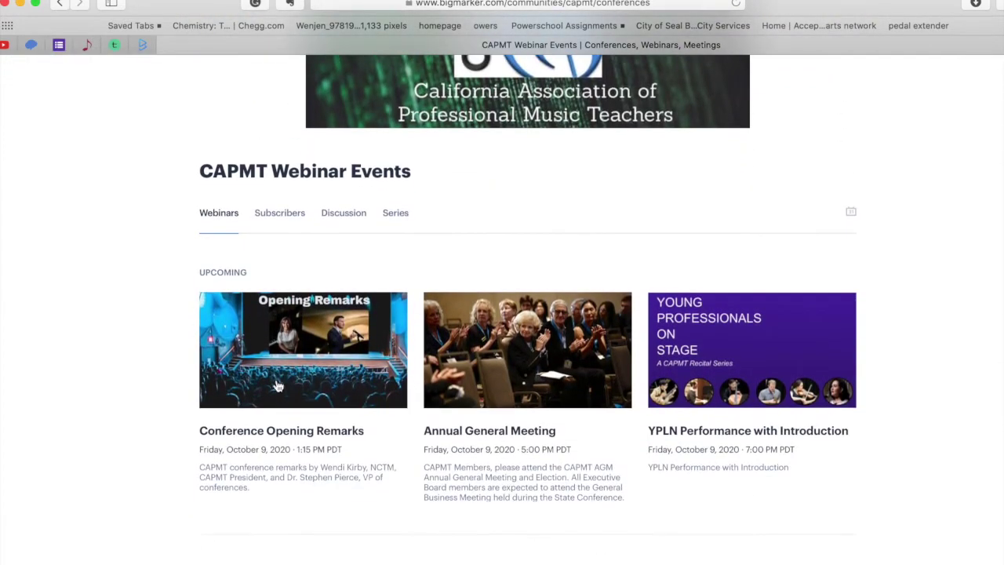
scroll(780, 386, down, 3)
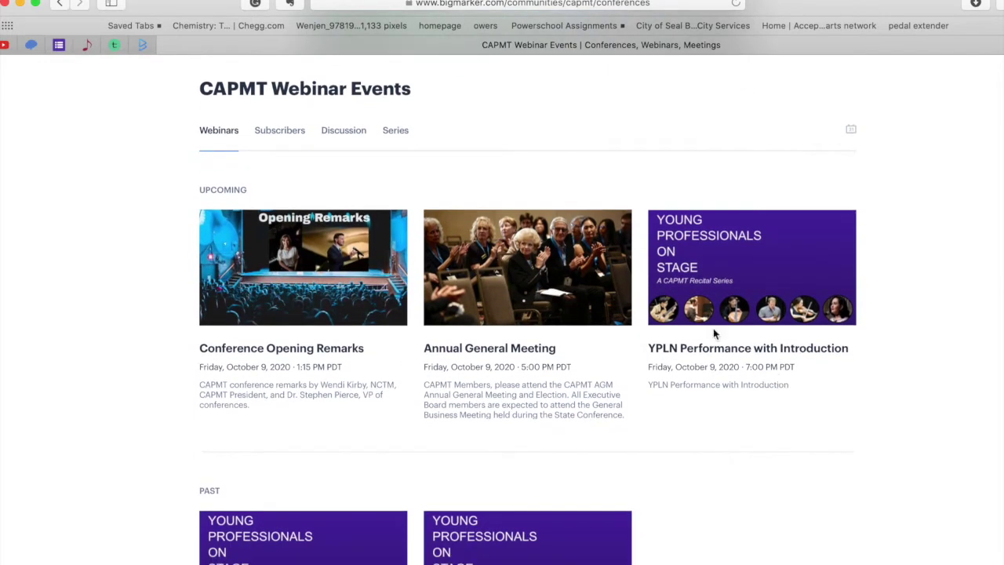
- Open the CAPMT Virtual Conference 2020 series from the webinar events page
scroll(804, 336, down, 15)
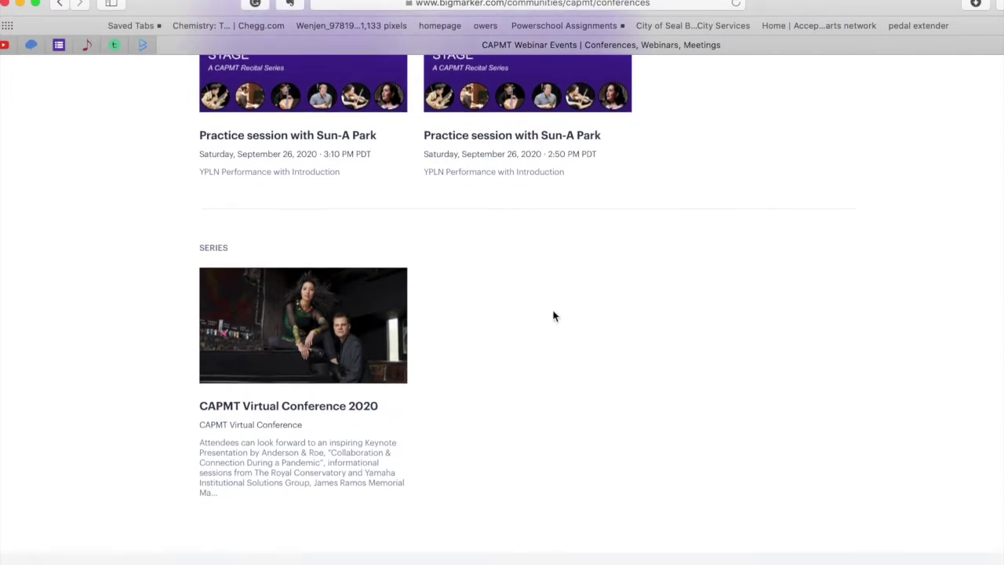
scroll(495, 345, down, 3)
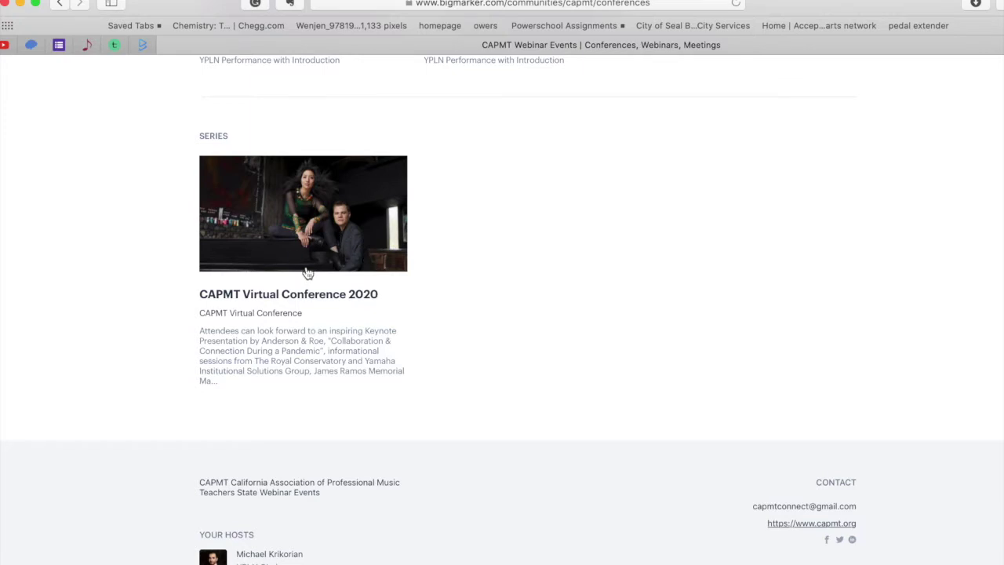
click(268, 258)
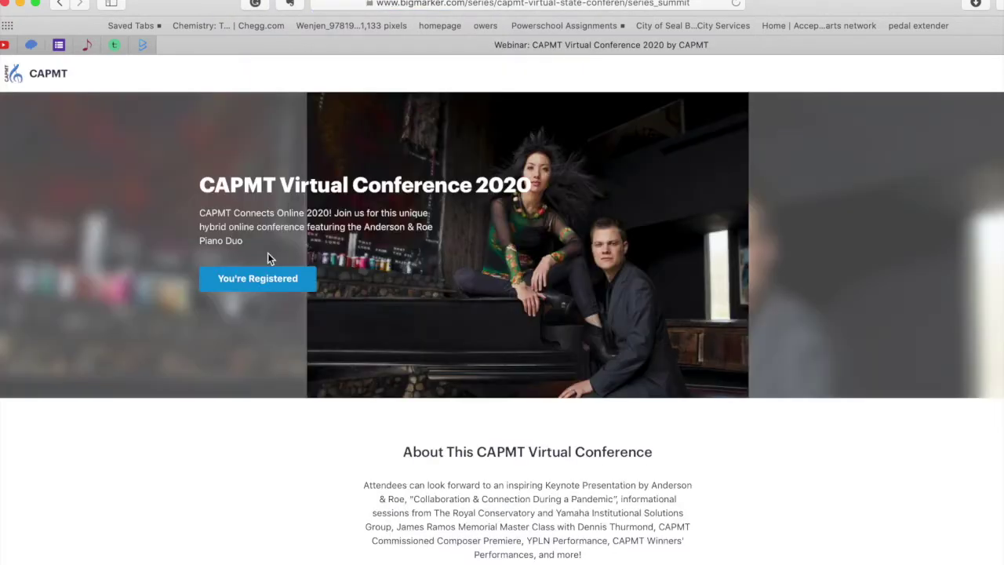
- Examine the conference description and browse the presenter biographies on the CAPMT Virtual Conference 2020 page
scroll(485, 331, down, 3)
scroll(486, 329, down, 2)
scroll(486, 329, up, 4)
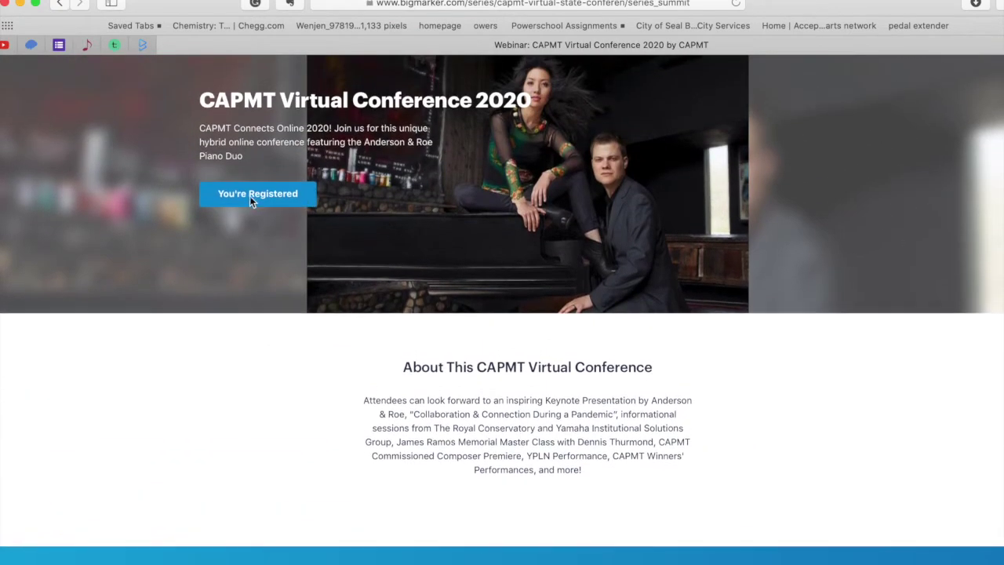
scroll(435, 277, down, 5)
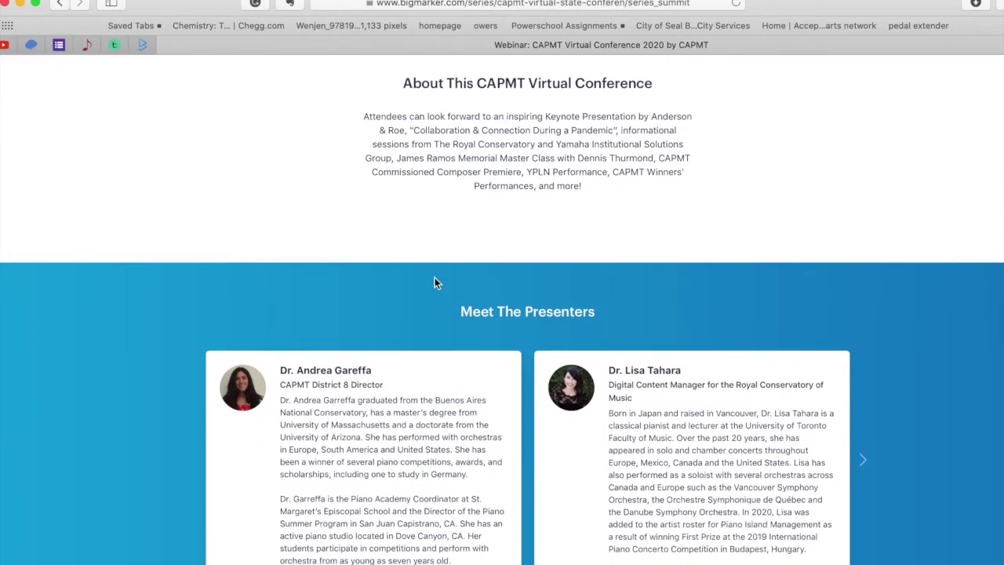
scroll(435, 278, down, 3)
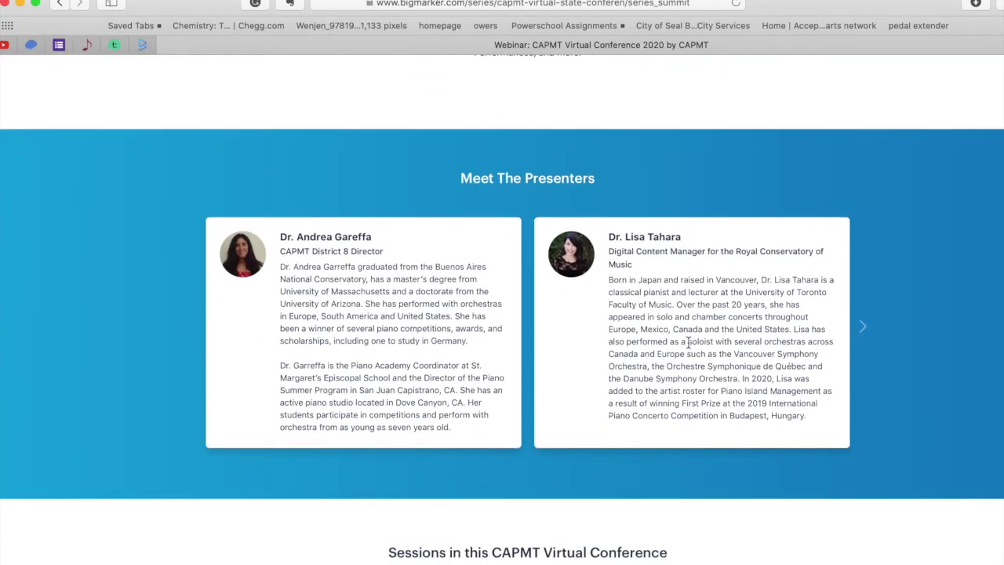
scroll(729, 334, down, 2)
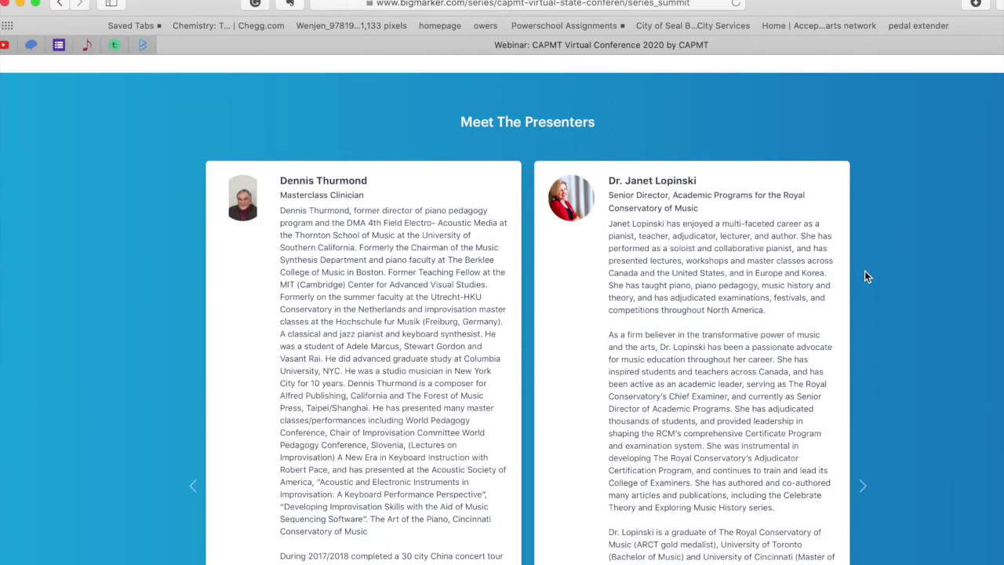
scroll(864, 275, down, 10)
scroll(864, 274, up, 10)
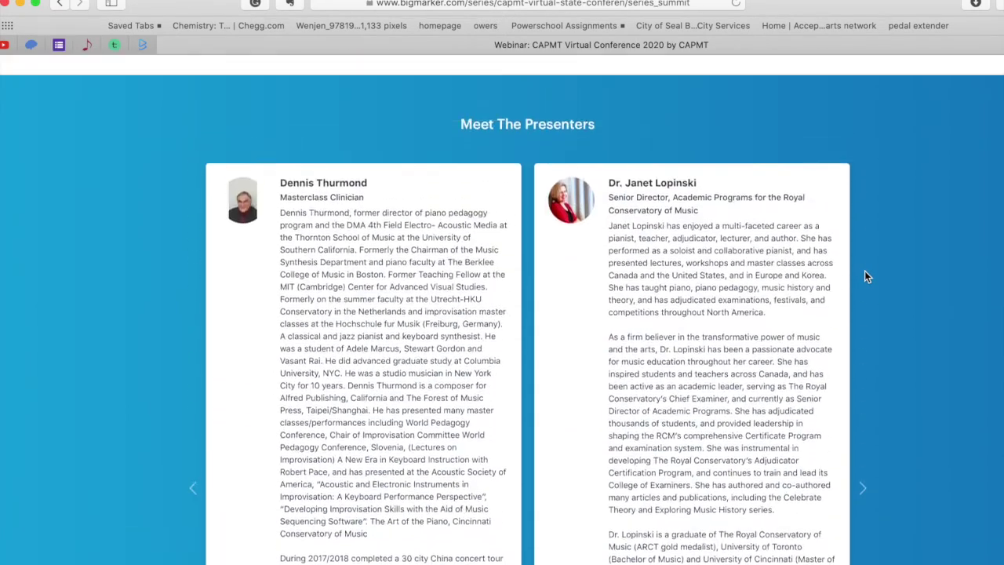
scroll(879, 282, up, 1)
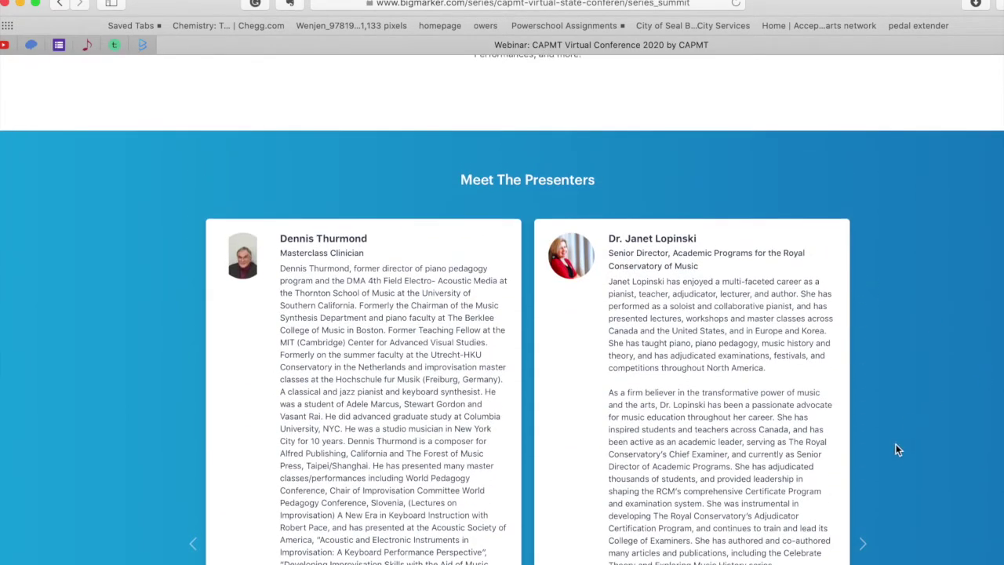
- Advance to further presenter biographies in the Meet The Presenters section
click(859, 544)
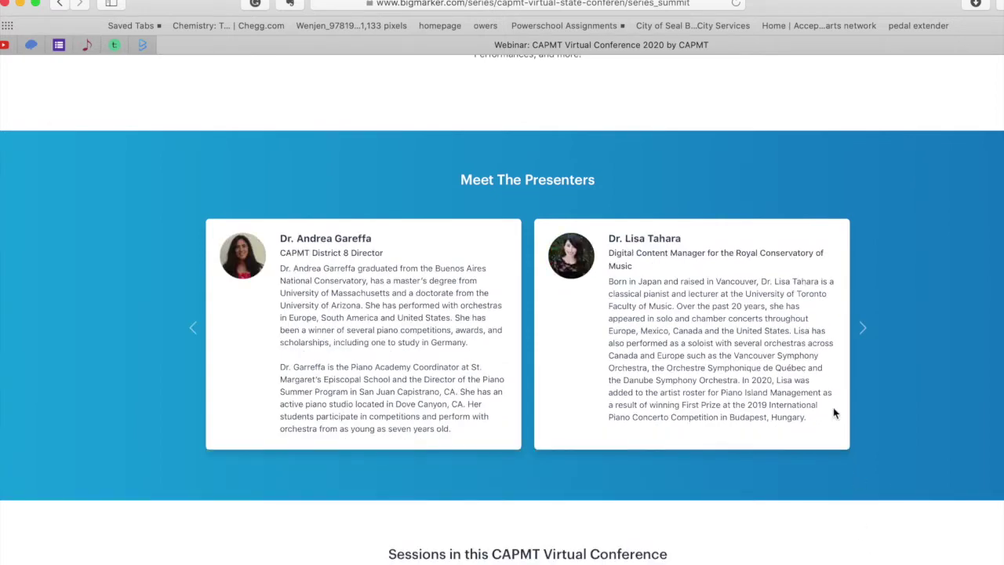
scroll(834, 413, down, 5)
scroll(834, 414, up, 6)
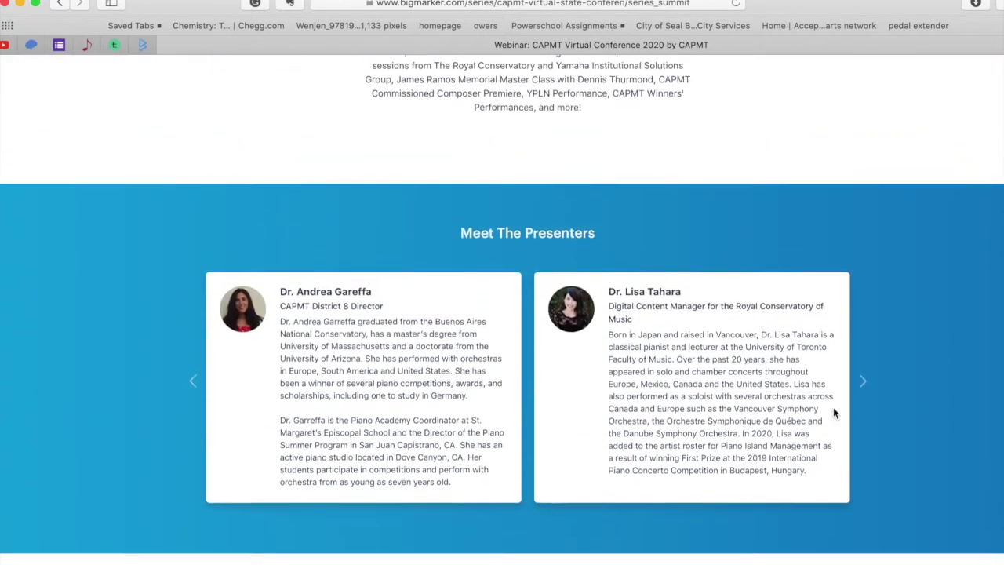
scroll(833, 407, up, 1)
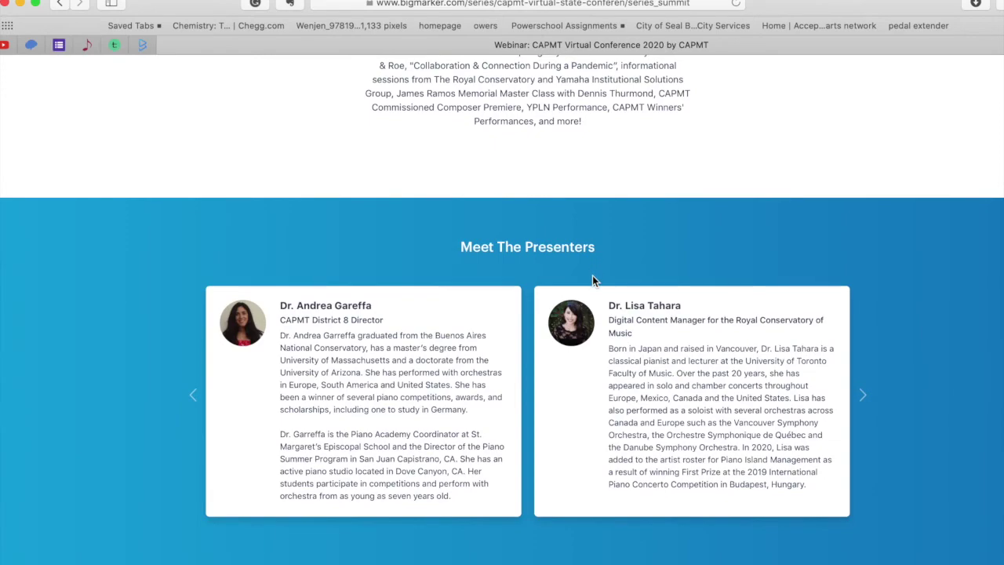
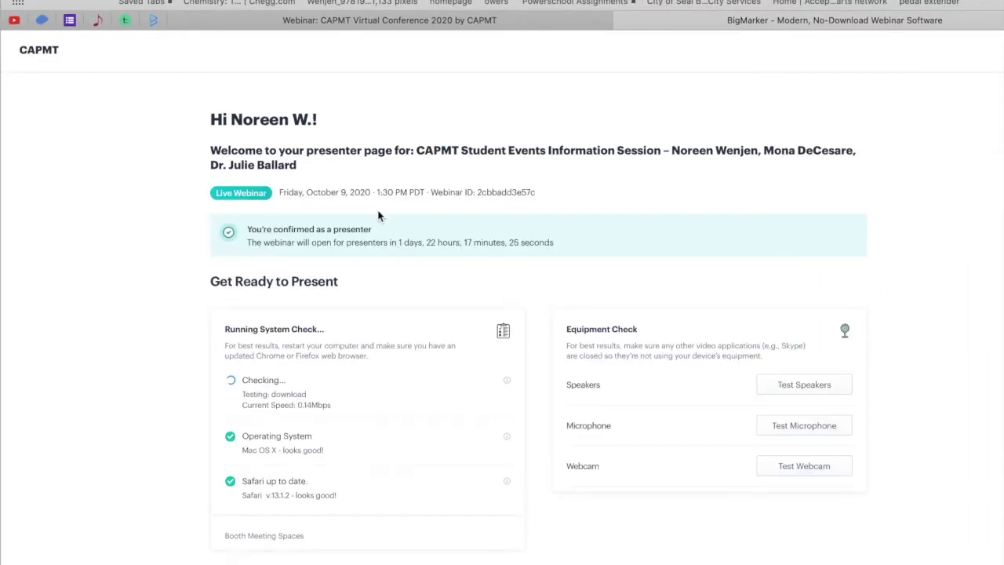
- Open the presenter profile for editing from the webinar's presenter page and start adding a profile photo
scroll(378, 216, down, 5)
scroll(378, 217, down, 1)
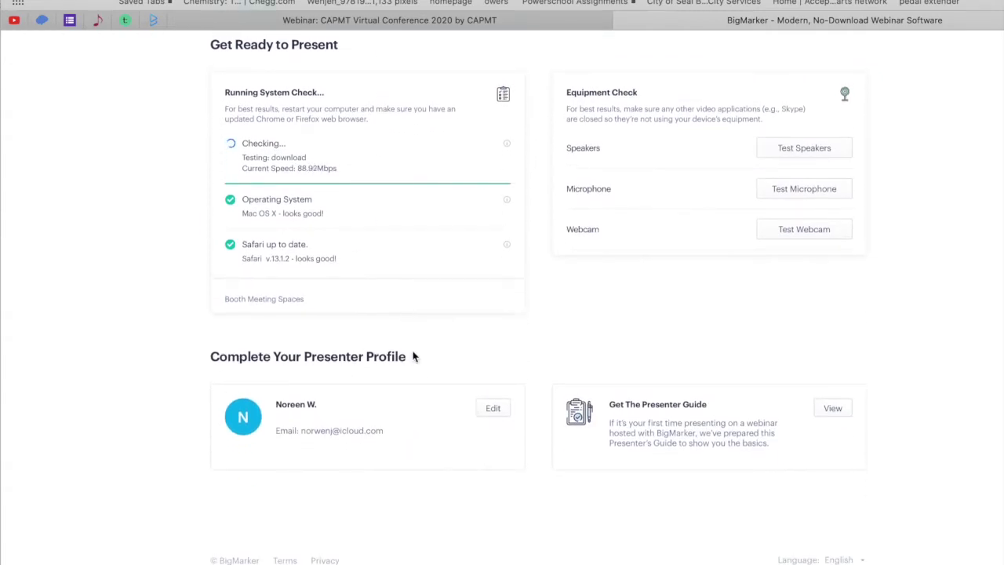
click(491, 409)
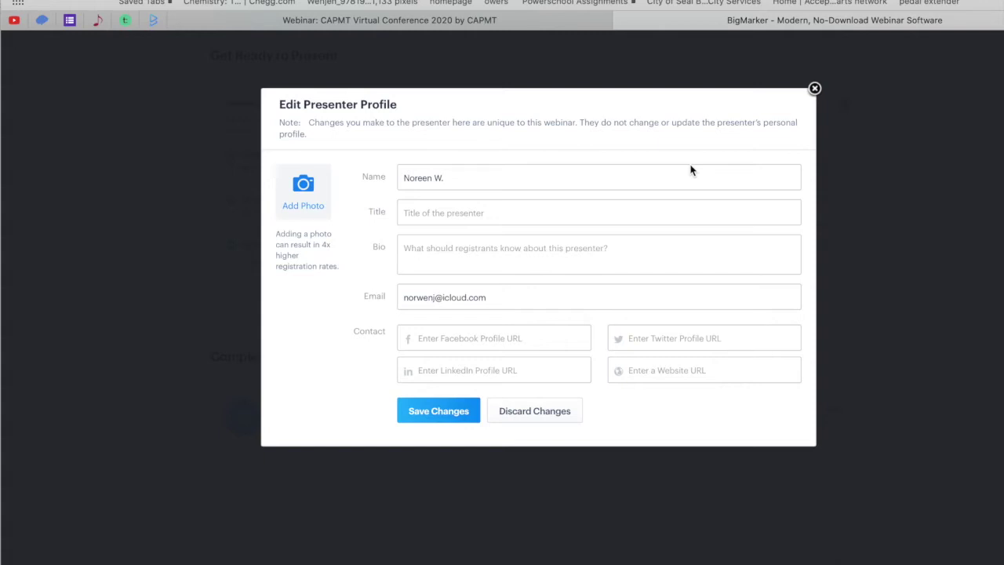
click(301, 189)
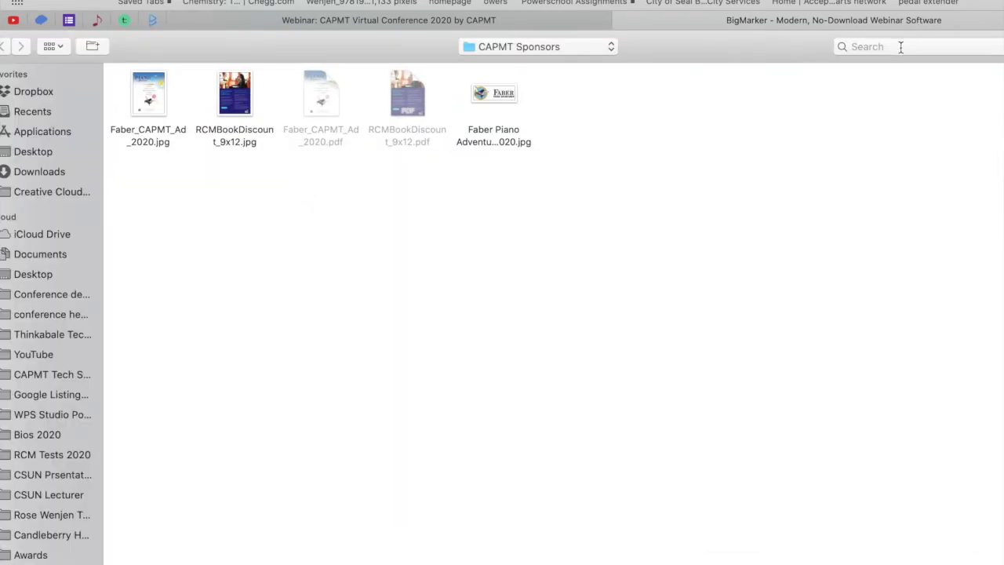
- Try to find the presenter's headshot by searching the CAPMT Sponsors folder
click(900, 47)
text(noreen wenjen headshot)
key(Return)
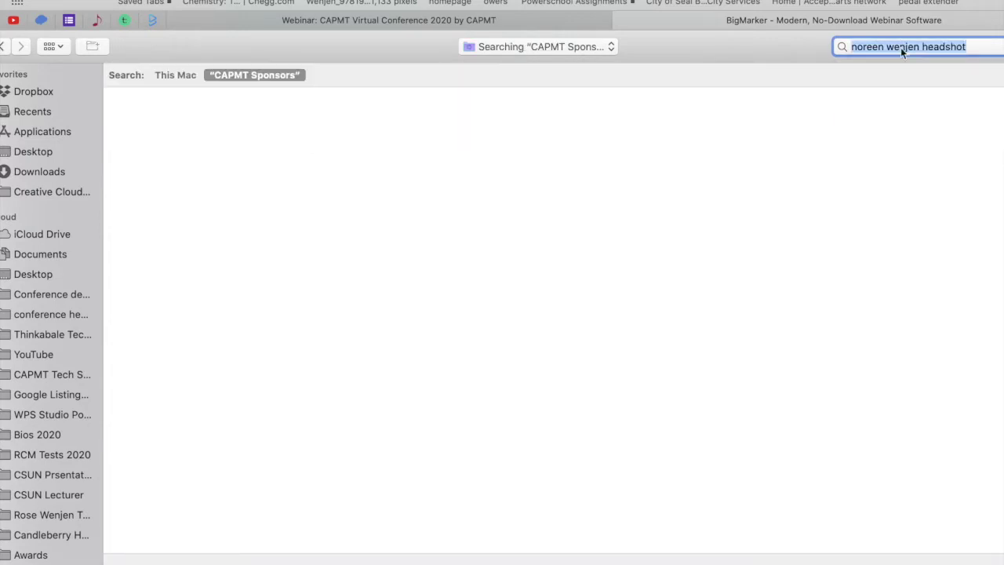
text(nor)
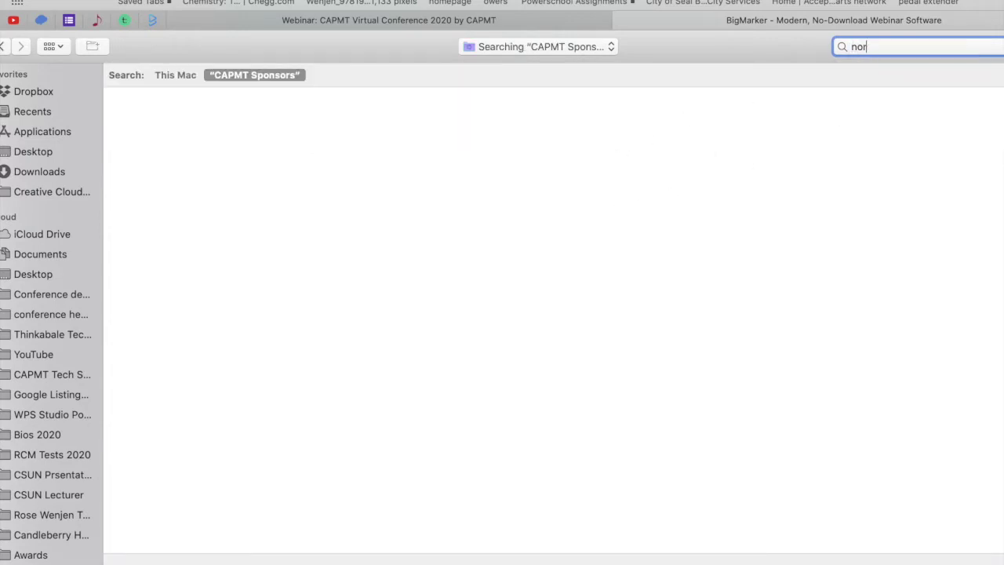
text(een headshot)
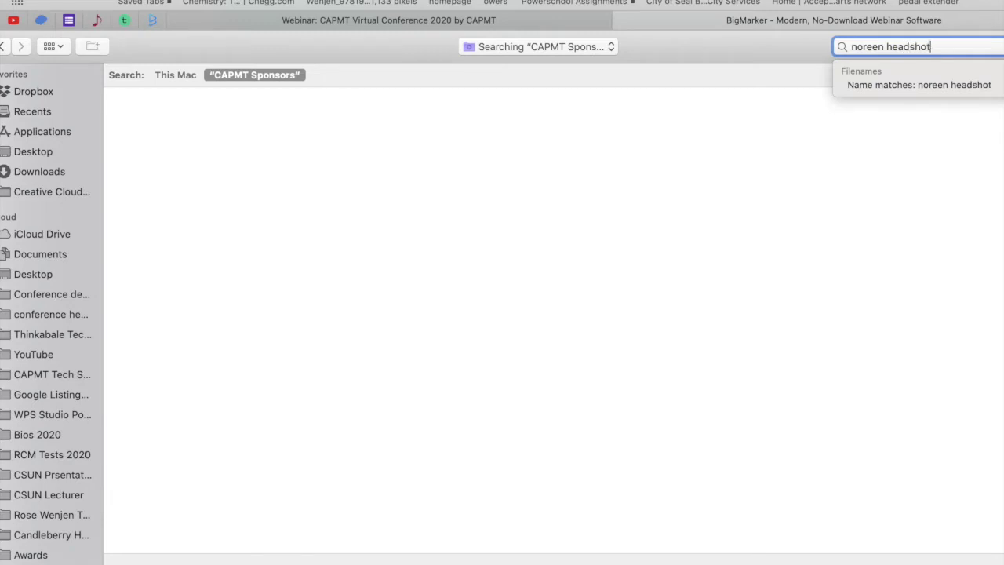
key(Return)
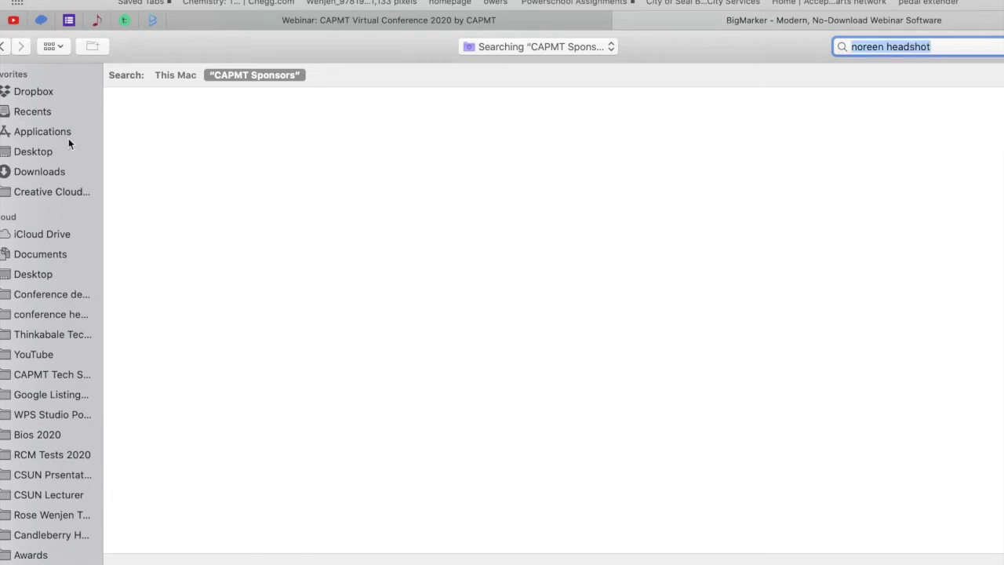
- Search the Documents folder for the presenter's headshot and add it as the profile photo
click(57, 255)
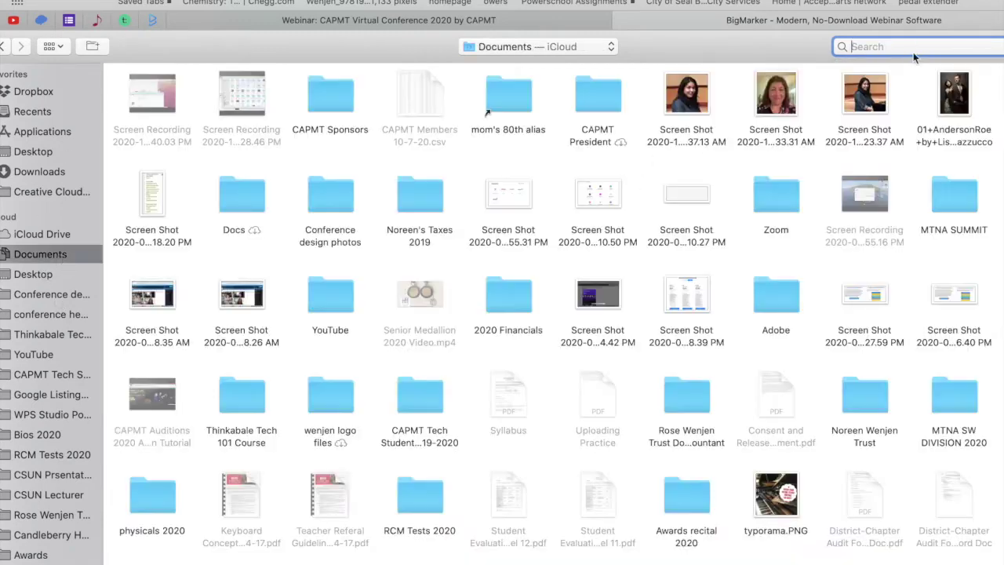
text(noreen headshot)
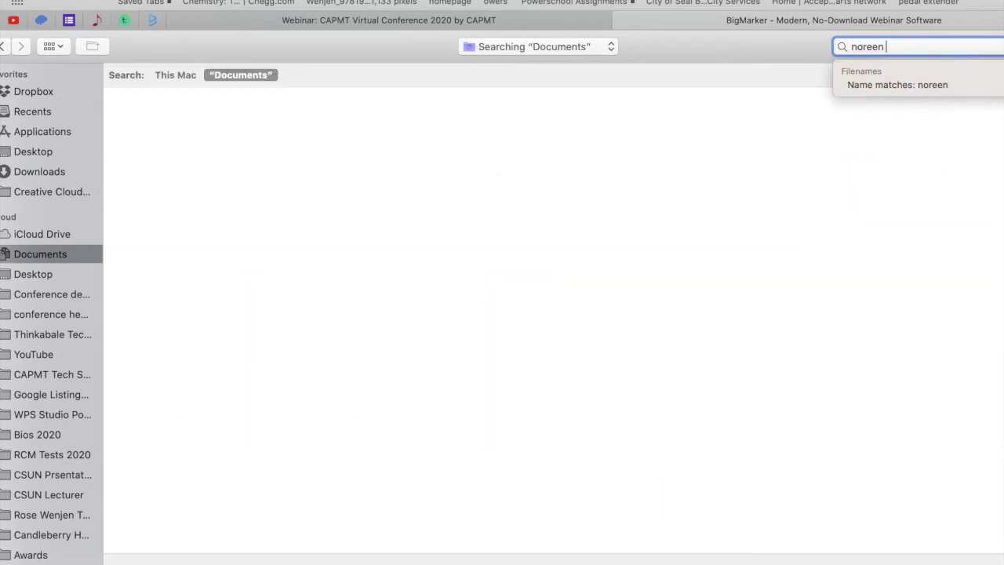
key(Return)
scroll(538, 403, down, 4)
double_click(506, 400)
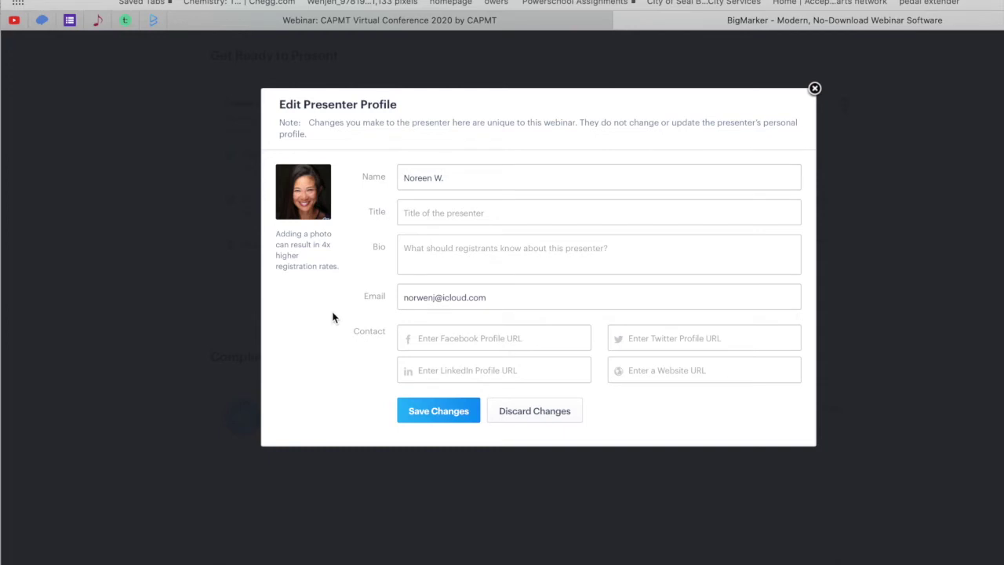
- Set the presenter's title to "CAPMT Immediate Past President" and the bio to "MTNA SW Division Director-Elect"
click(469, 214)
text(CAPMT Immediate Past President)
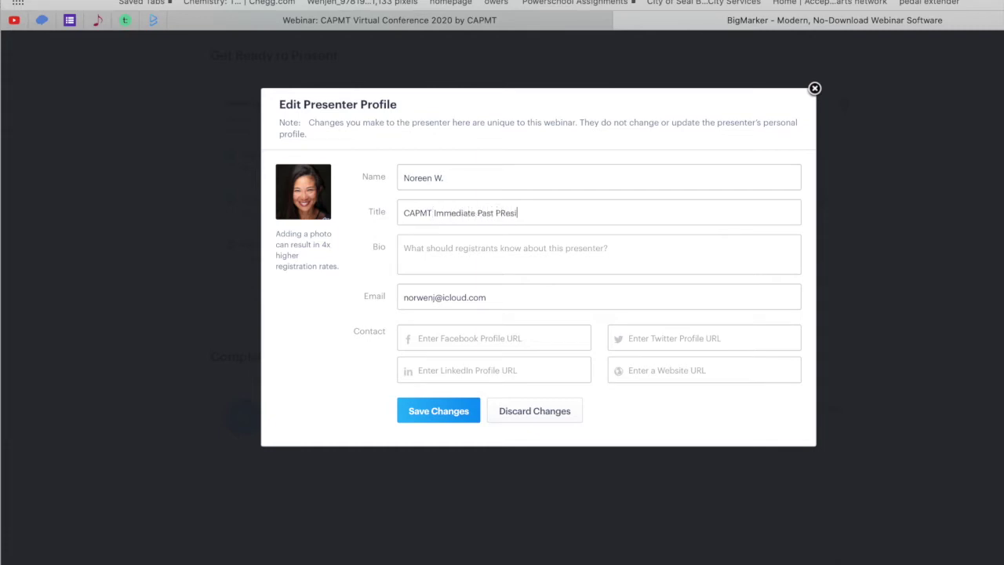
click(489, 249)
text(MTNA S)
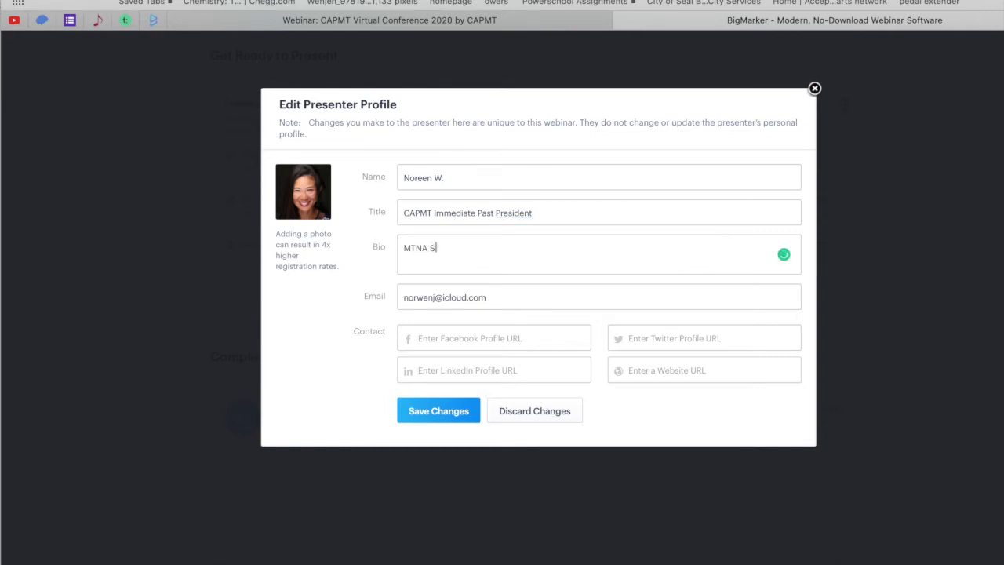
text(W Division Director-Elect)
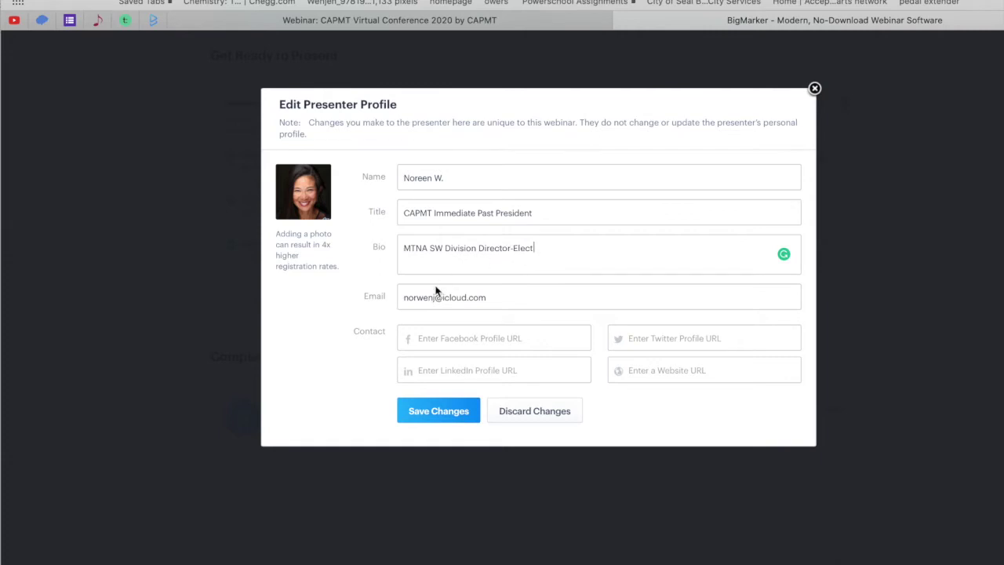
- Go through the email, contact, title and bio fields, save the presenter profile and close its editor
click(512, 294)
click(443, 338)
click(668, 371)
click(563, 212)
click(547, 260)
click(429, 417)
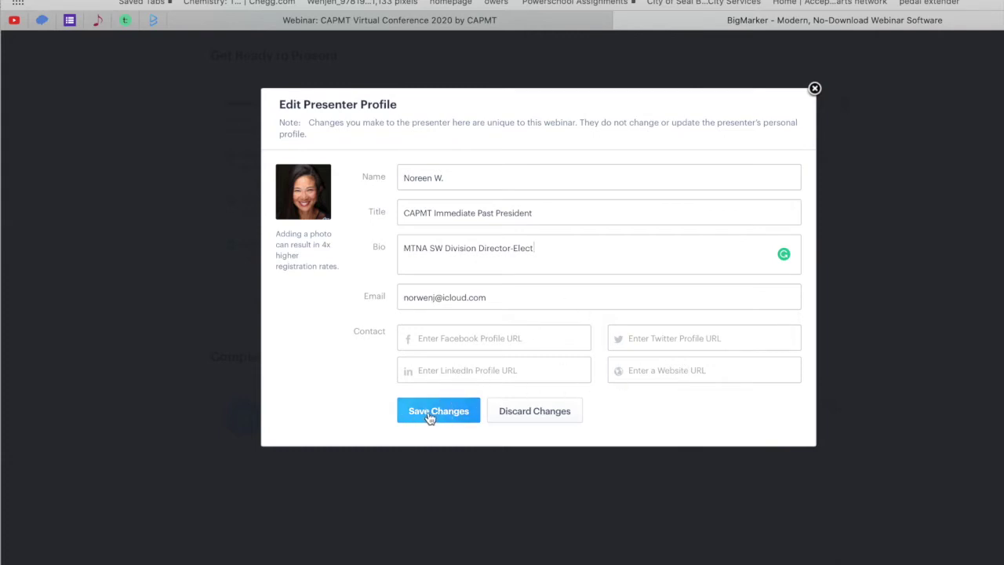
click(815, 90)
scroll(320, 262, up, 3)
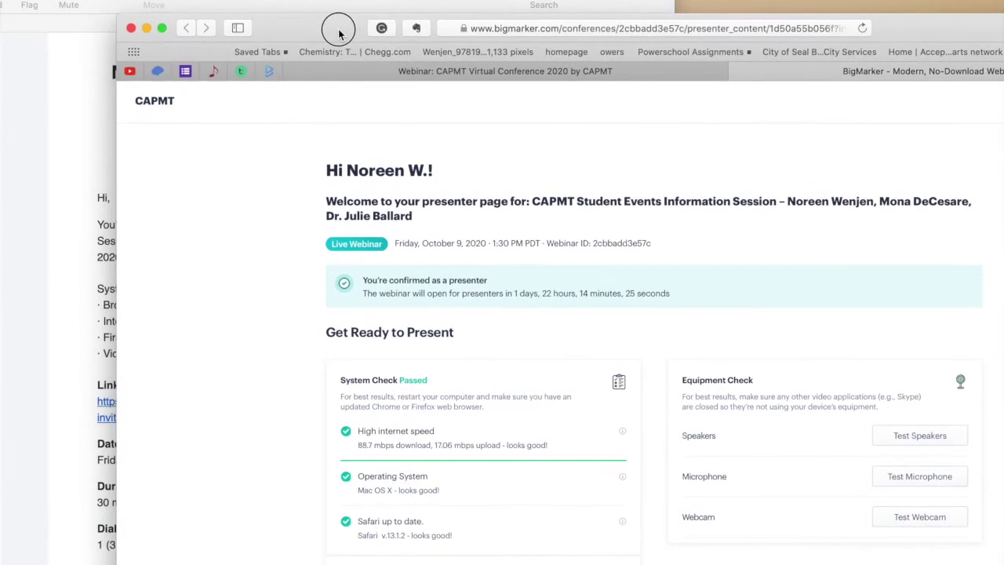
- Move the browser window aside and switch to Mail to review the presenter notification for the CAPMT Student Events Information Session
drag(337, 31, 600, 68)
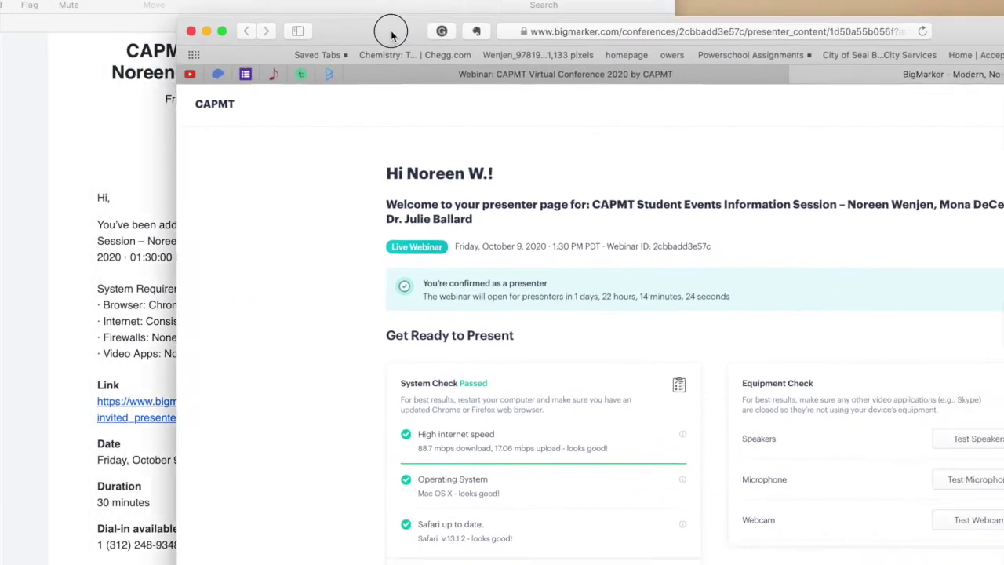
drag(390, 32, 357, 26)
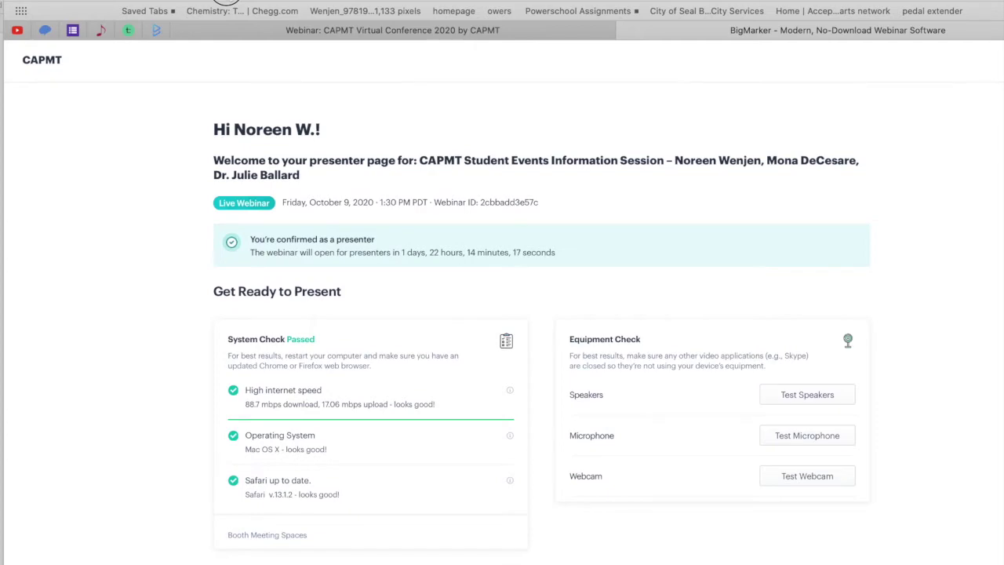
drag(236, 1, 261, 25)
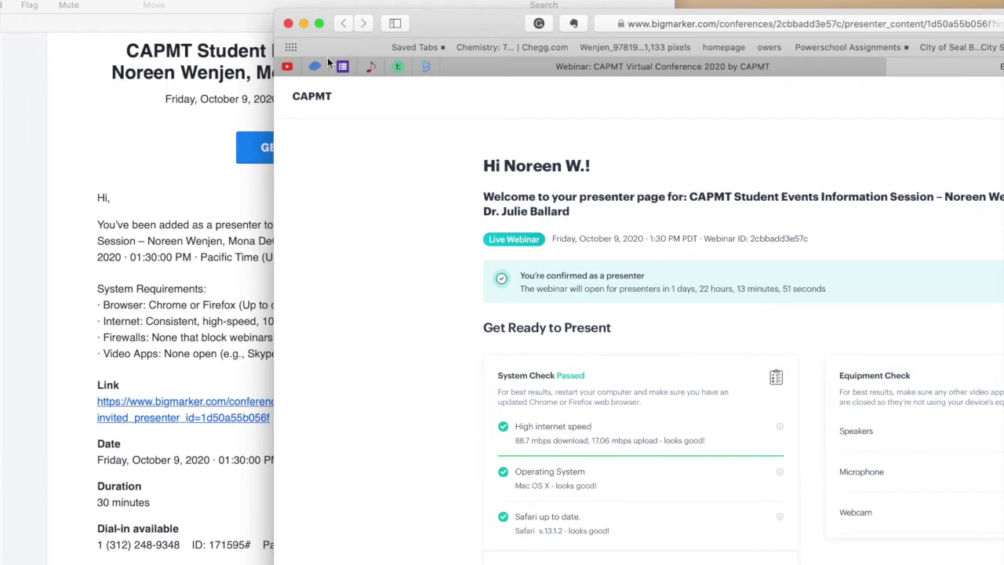
click(497, 33)
drag(497, 33, 500, 11)
click(176, 155)
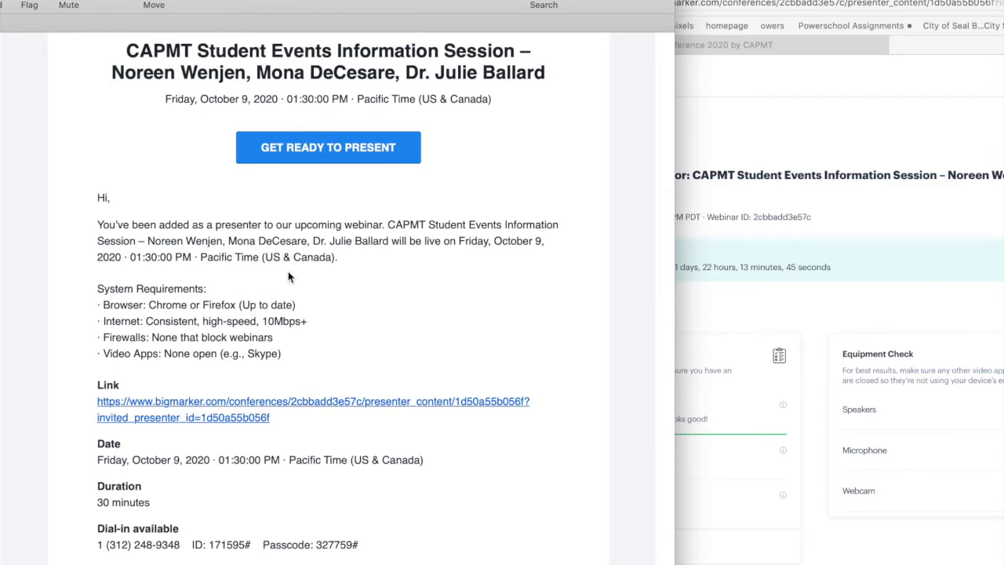
scroll(288, 276, down, 5)
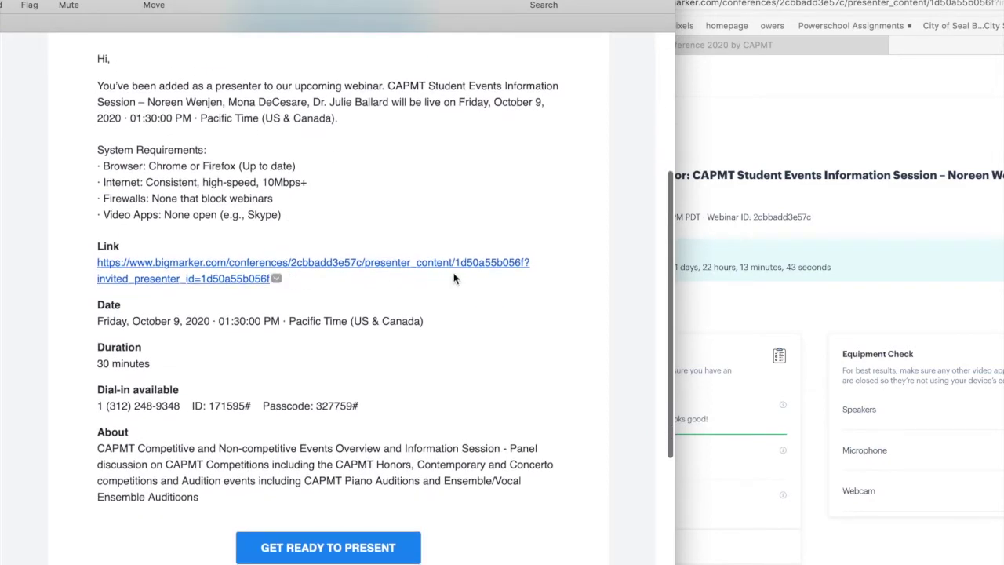
scroll(451, 275, up, 8)
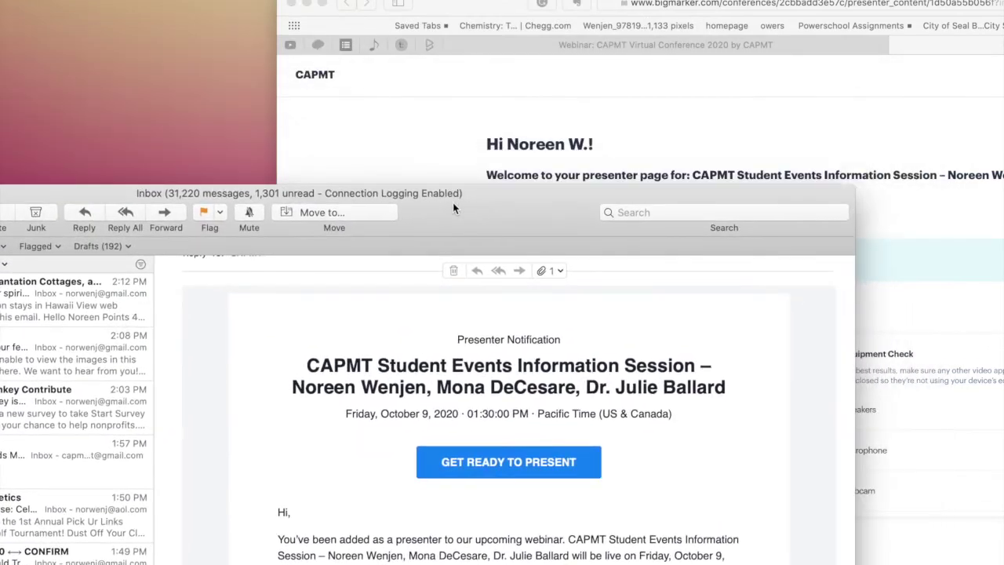
- Put the Mail window away and bring up the CAPMT Webinar Events page in Chrome
key(super+h)
drag(63, 541, 915, 35)
scroll(455, 471, up, 5)
drag(715, 30, 728, 9)
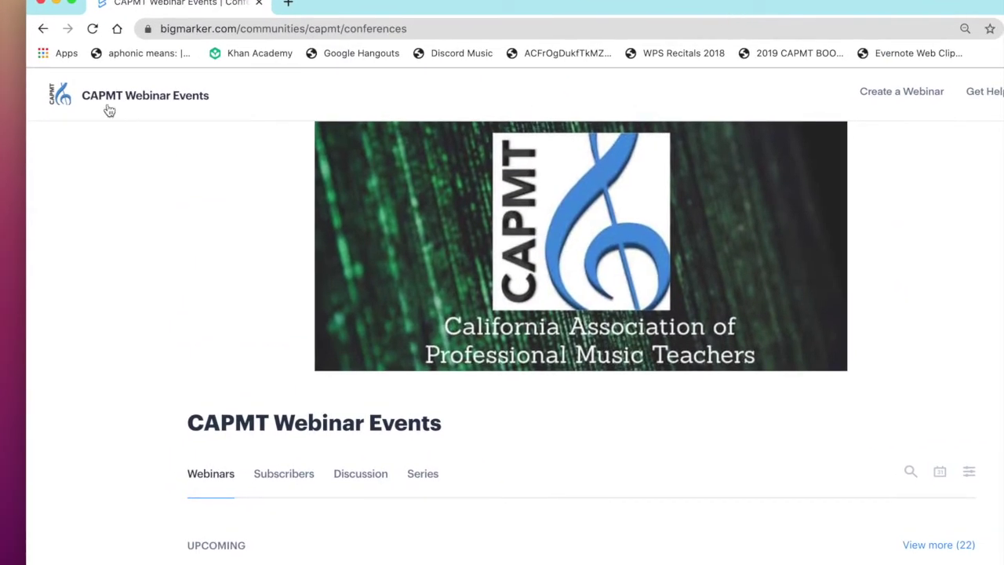
click(58, 94)
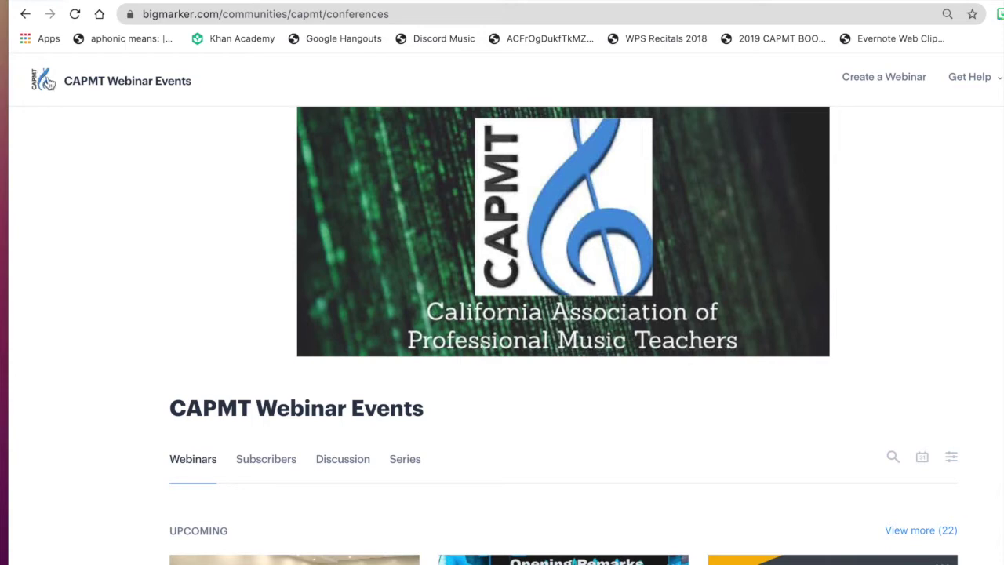
- Look through the upcoming and on-demand webinars on the CAPMT Webinar Events page
scroll(60, 98, down, 3)
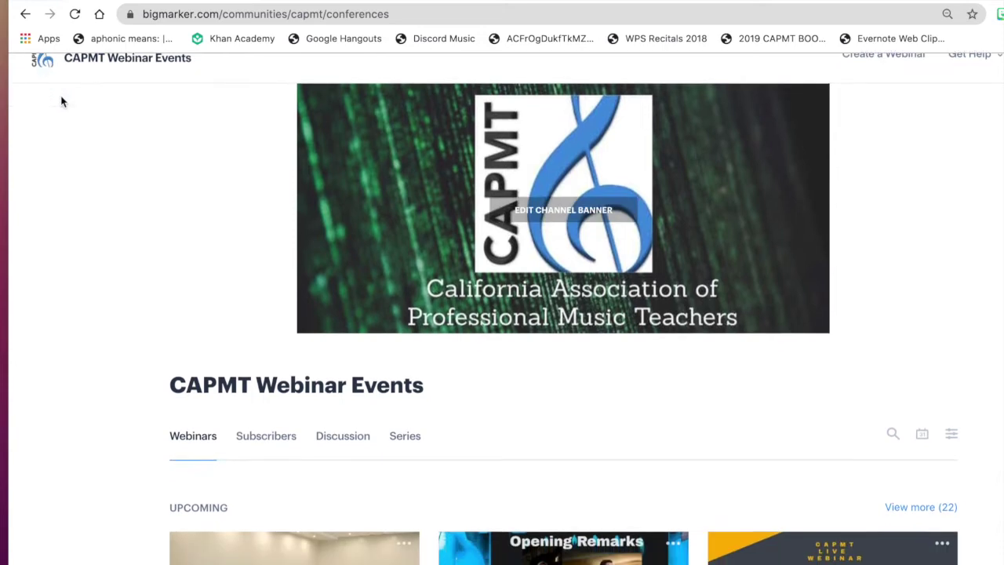
scroll(189, 329, down, 3)
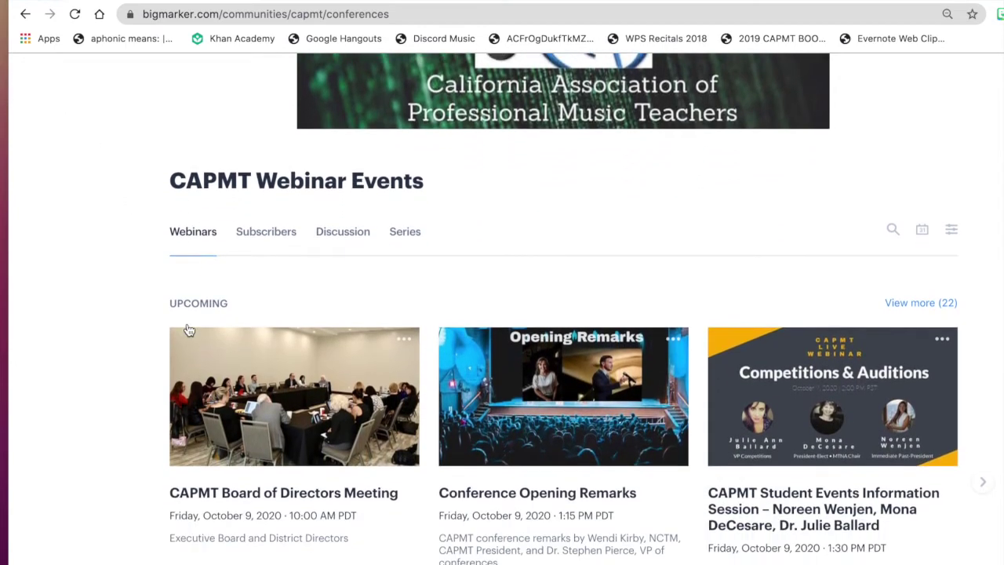
scroll(188, 329, down, 3)
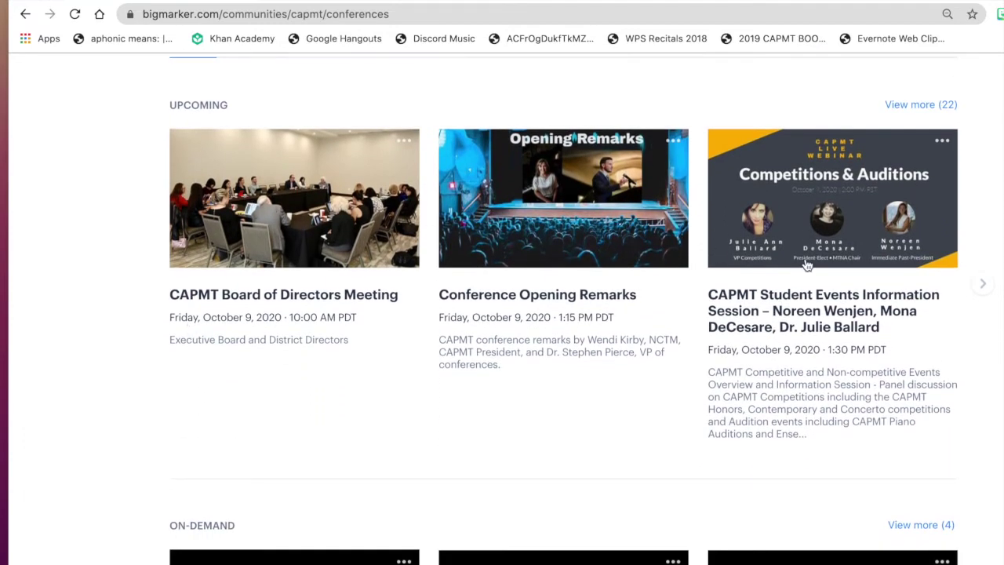
scroll(806, 264, down, 2)
scroll(806, 263, up, 10)
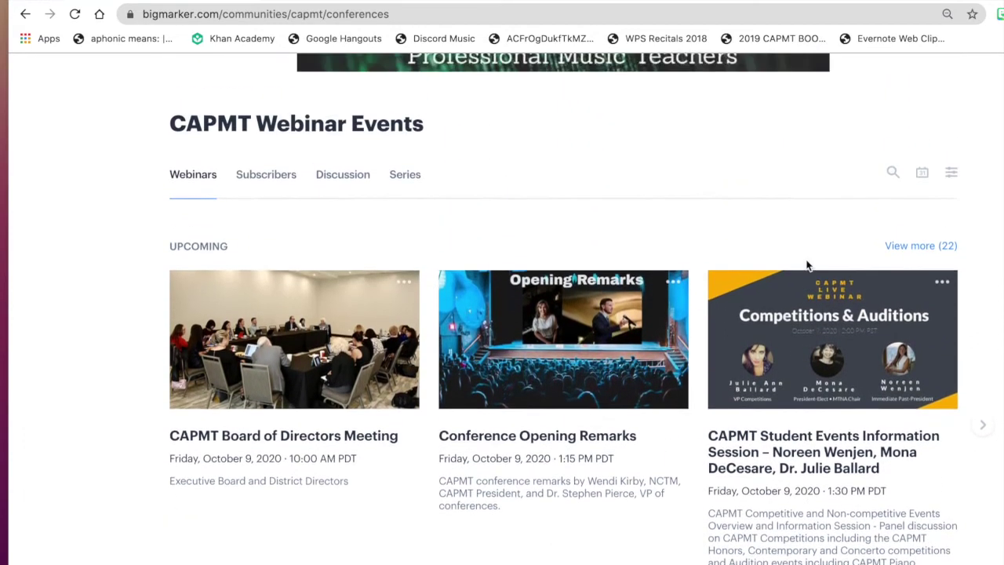
scroll(808, 266, down, 1)
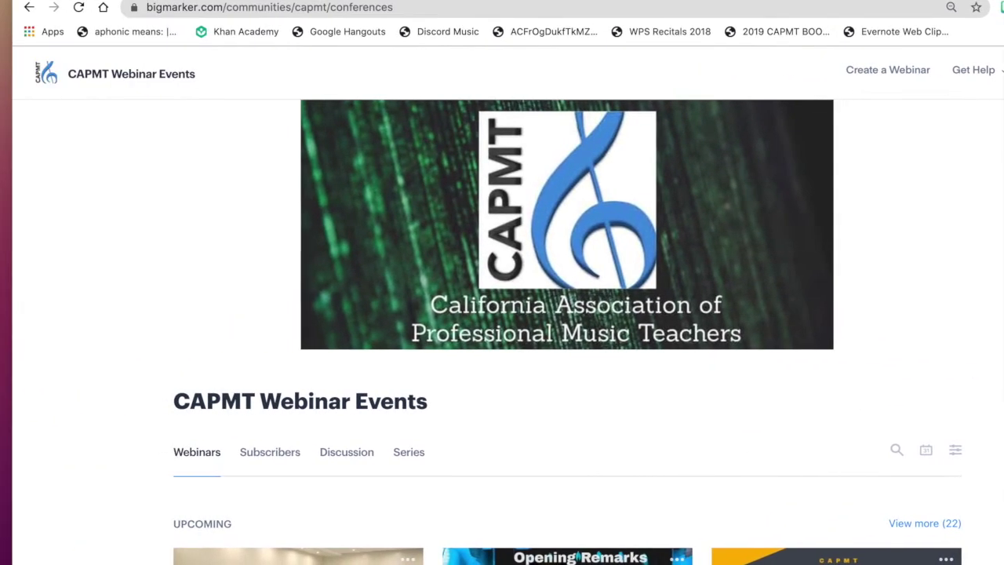
- Find the CAPMT Student Events Information Session among the upcoming webinars and open its management page
scroll(886, 353, down, 3)
scroll(722, 292, down, 3)
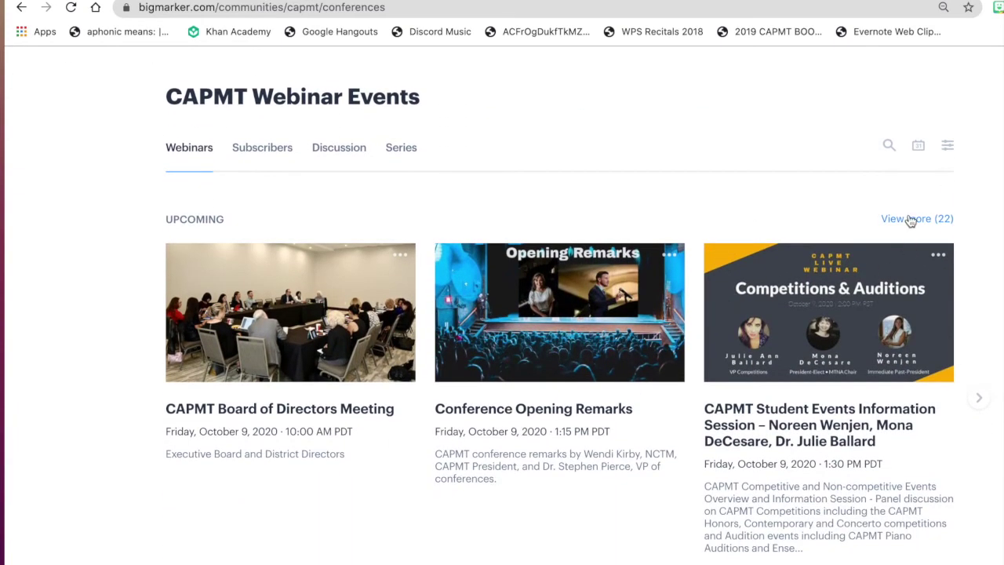
scroll(833, 291, down, 1)
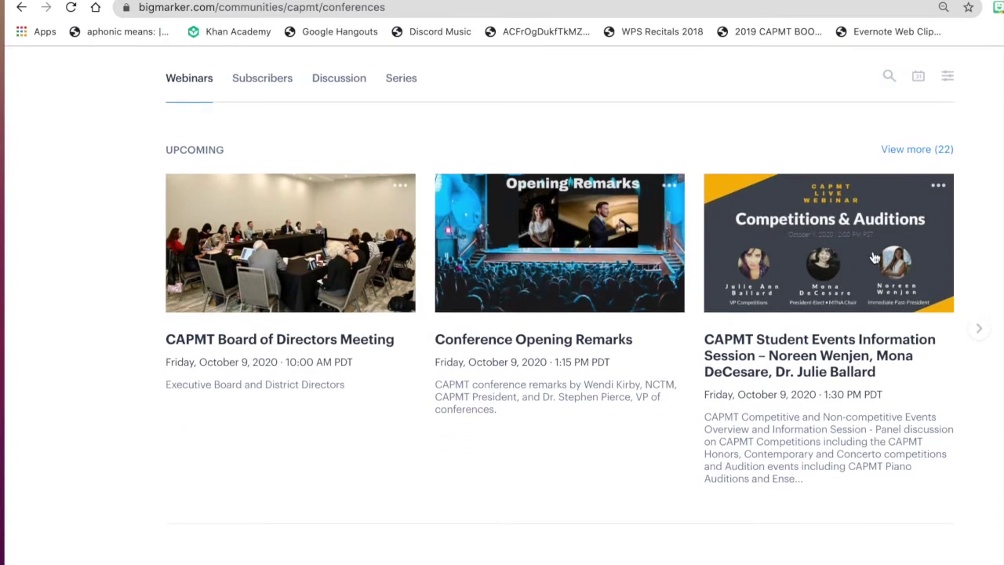
scroll(826, 237, down, 1)
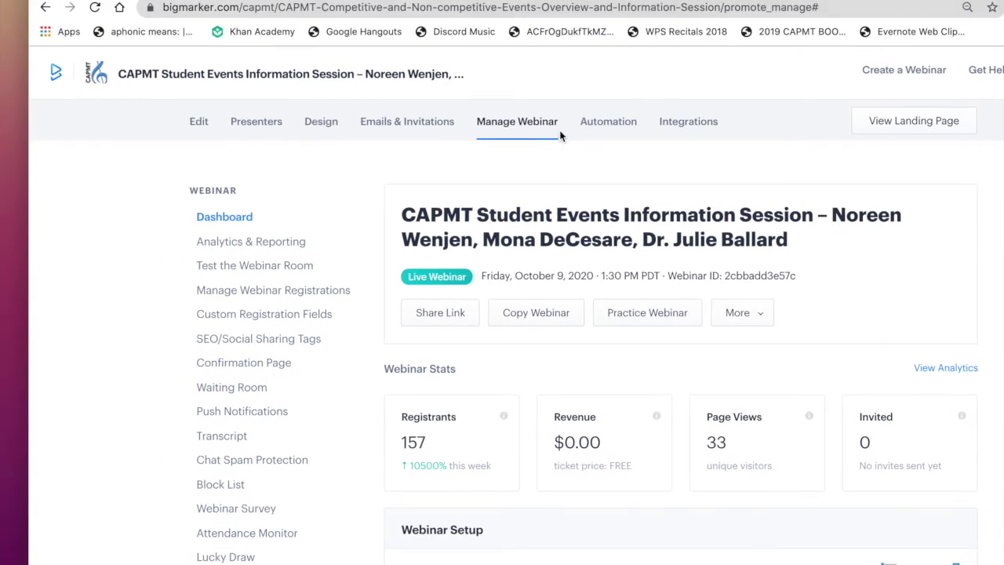
- Look over the webinar's management dashboard, including the Webinar Stats and Webinar Setup sections
scroll(552, 154, down, 1)
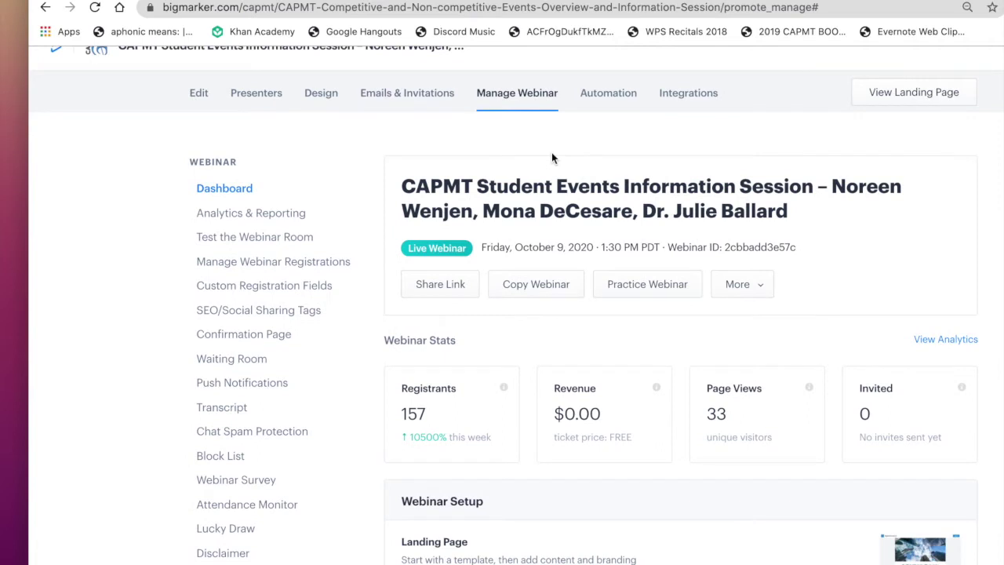
scroll(553, 125, up, 1)
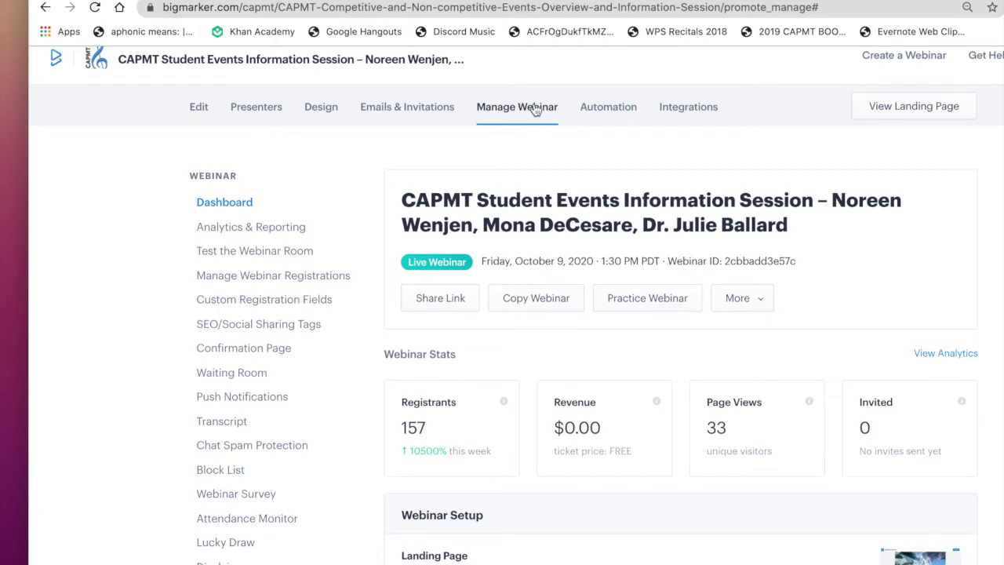
scroll(526, 317, down, 3)
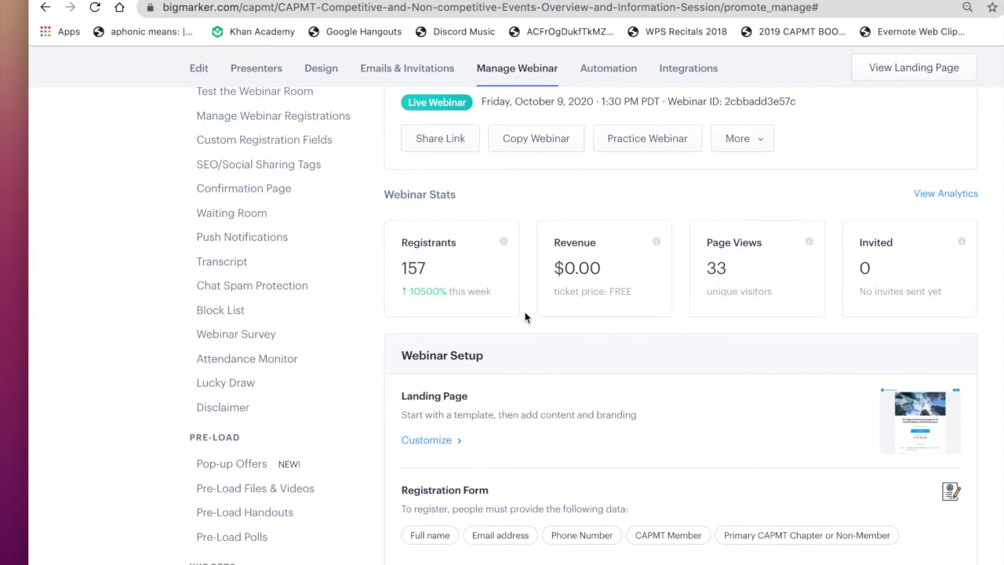
scroll(525, 317, down, 1)
scroll(549, 316, up, 4)
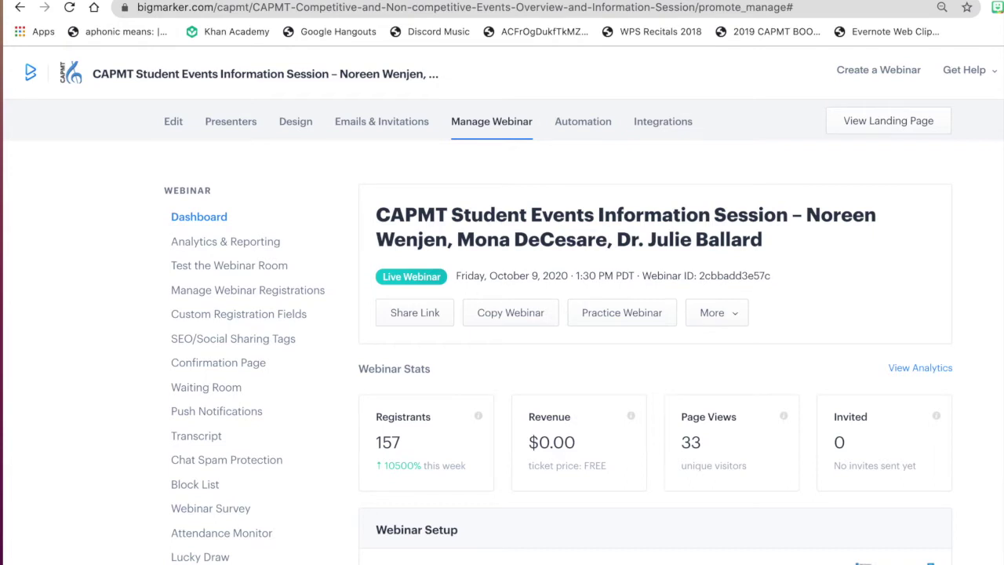
scroll(756, 250, down, 2)
scroll(756, 256, up, 2)
- Open the webinar's live landing page and look over its banner, title and registration area
click(912, 126)
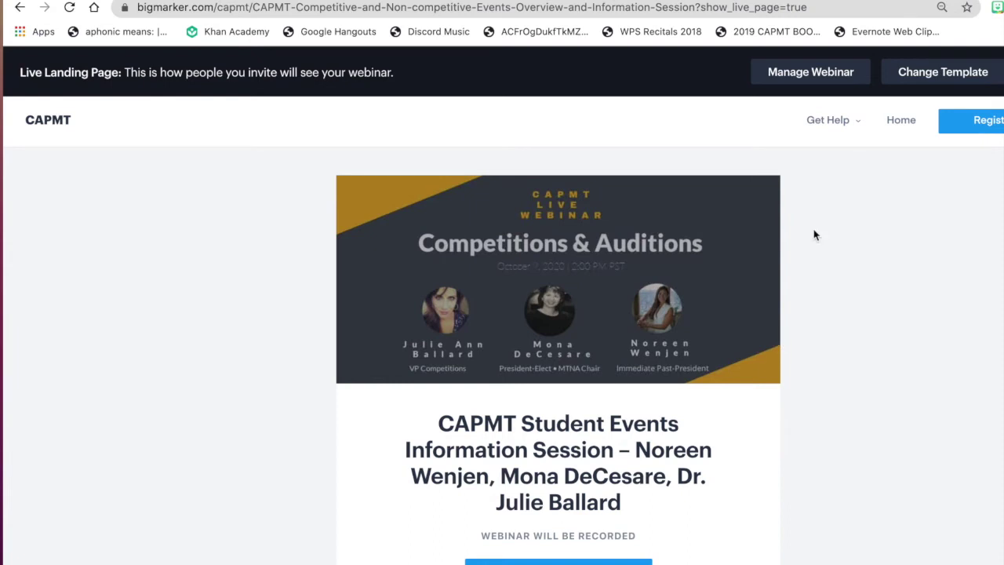
scroll(815, 320, down, 3)
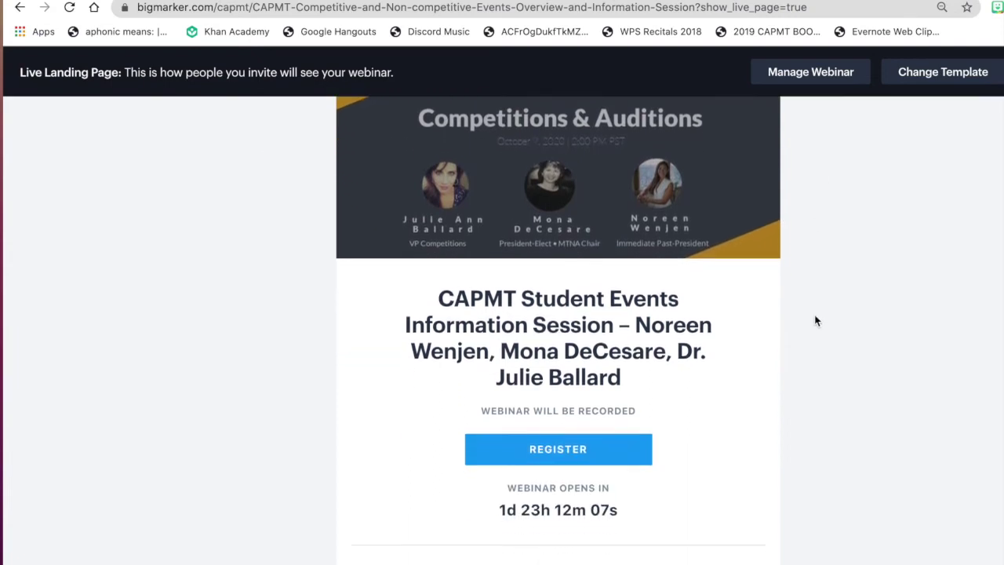
scroll(833, 383, up, 3)
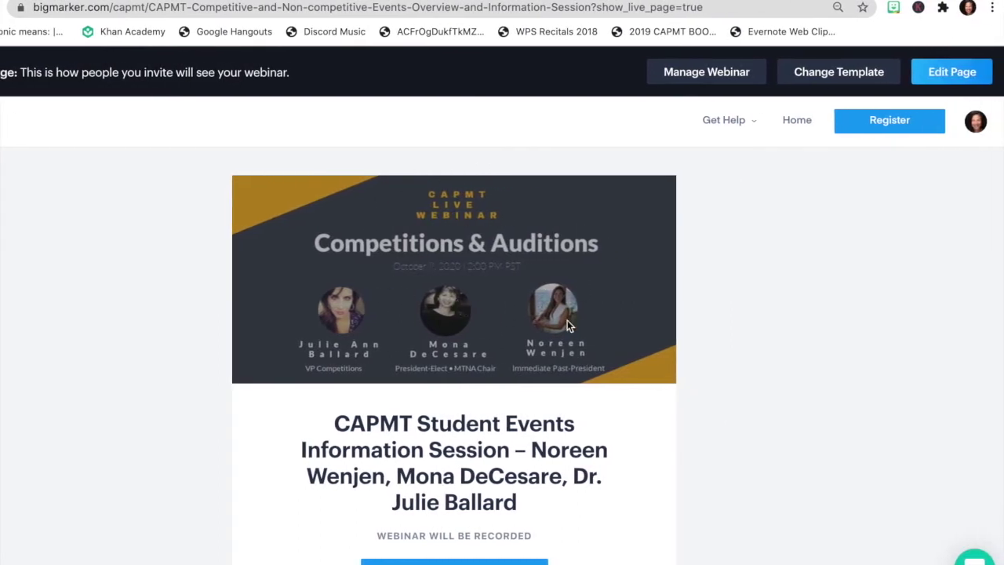
scroll(567, 320, down, 1)
scroll(567, 320, up, 1)
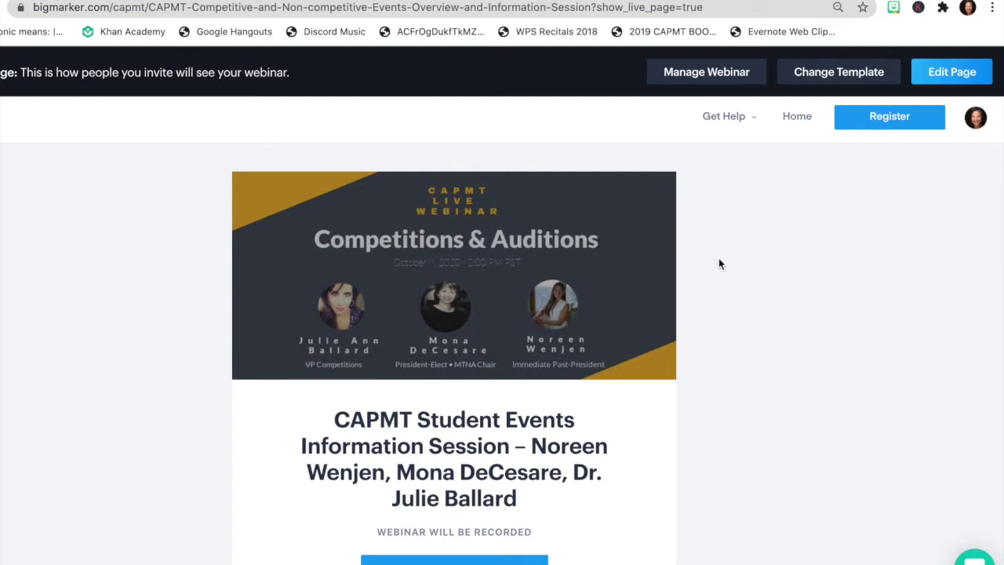
- Switch the landing page to edit mode and inspect the banner image settings, closing them without applying anything
click(949, 72)
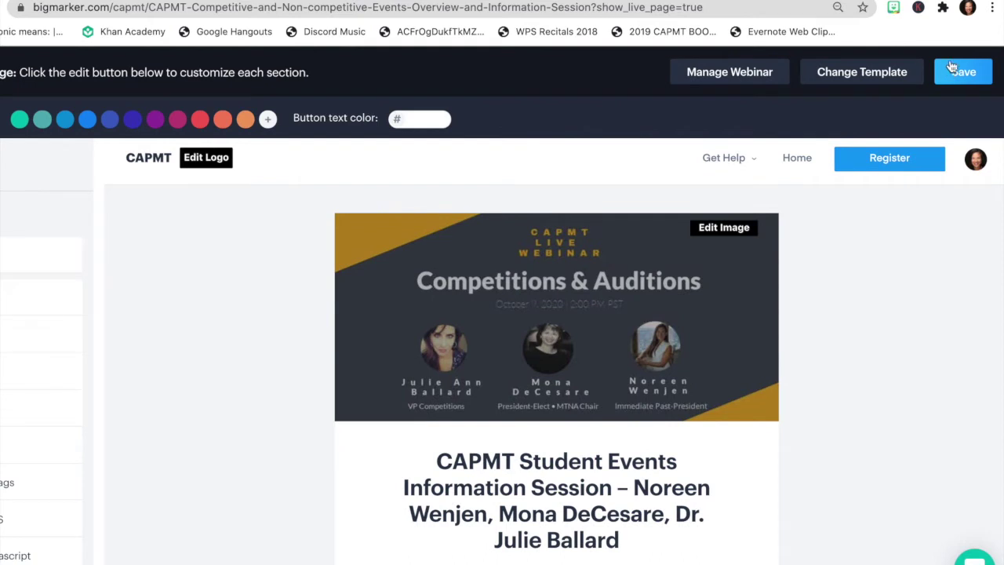
scroll(480, 302, down, 1)
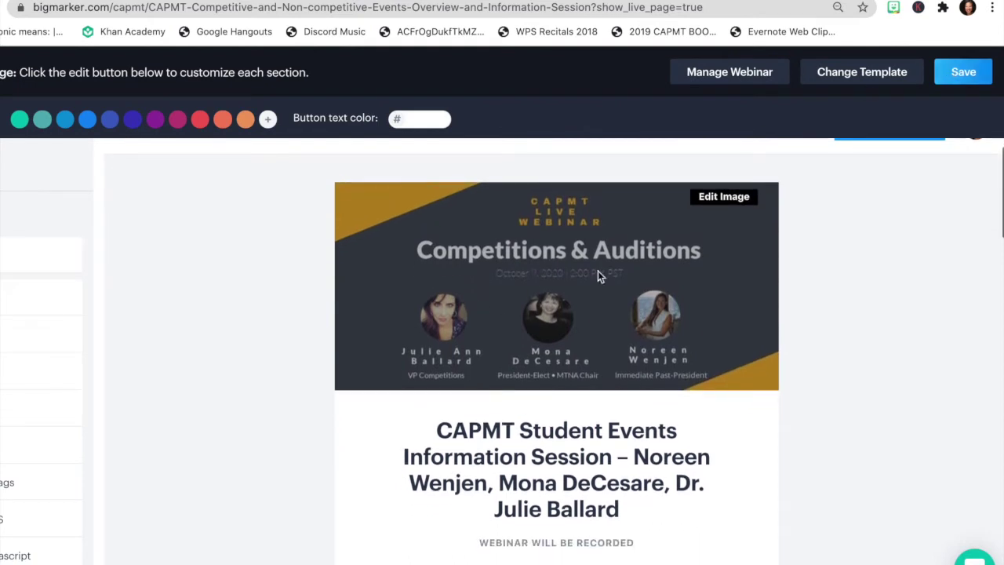
click(738, 203)
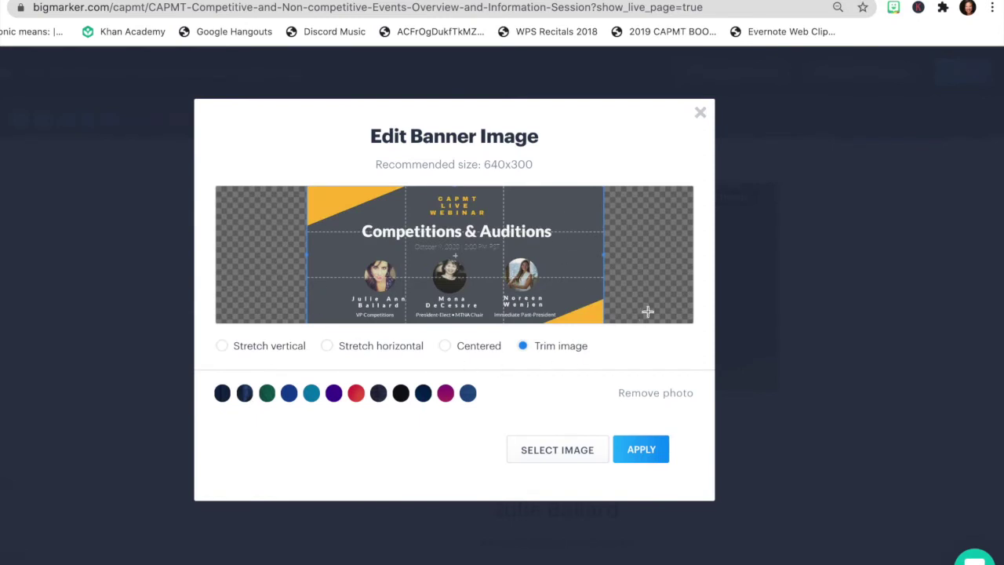
click(701, 114)
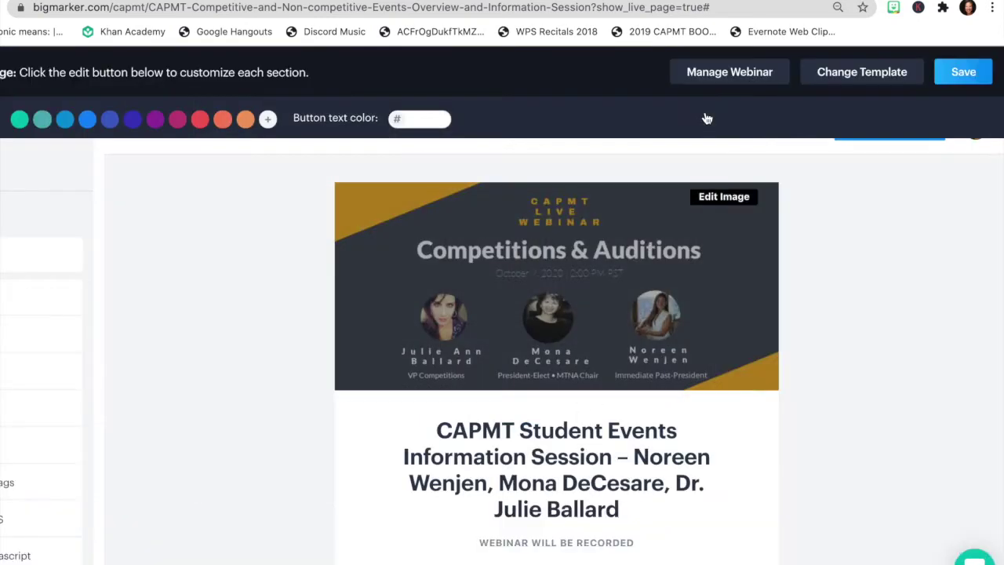
- Examine the banner, webinar title and registration countdown in the landing page editor
scroll(789, 285, down, 2)
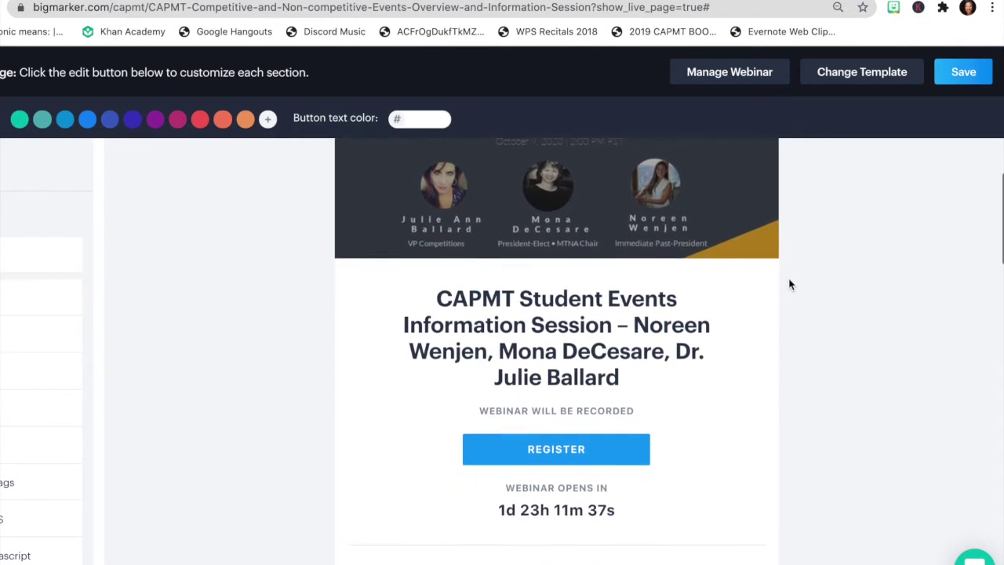
scroll(790, 284, up, 2)
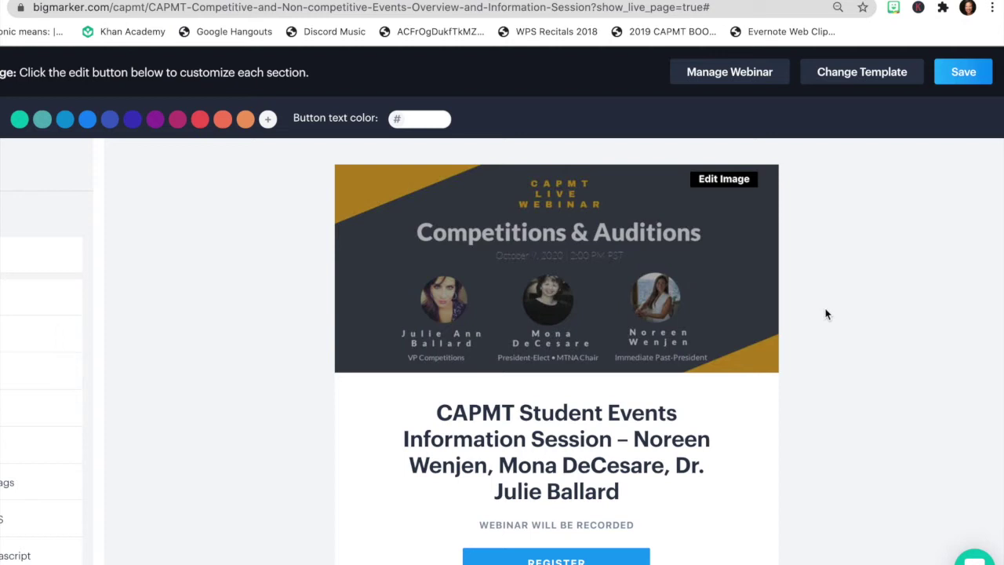
scroll(825, 313, down, 2)
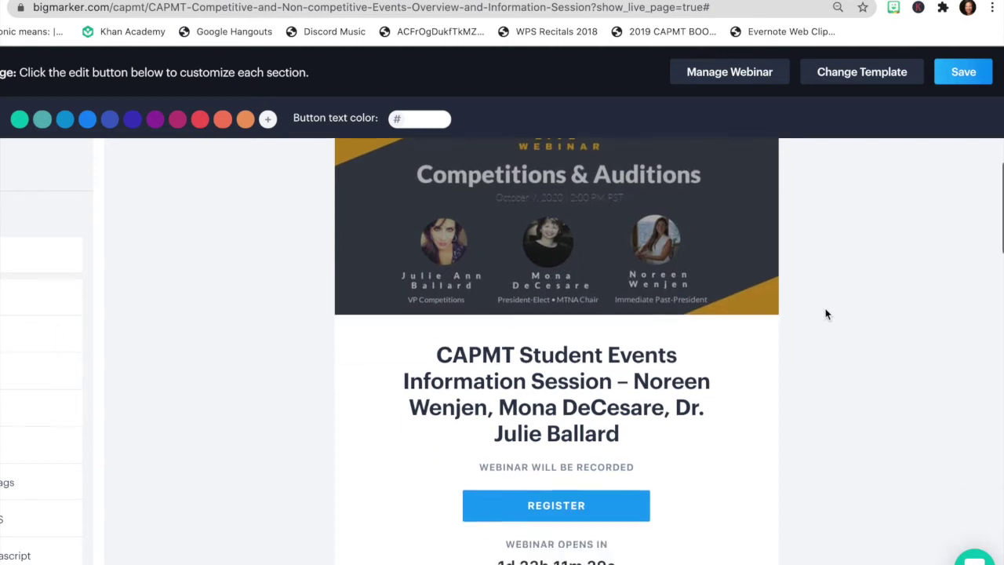
scroll(825, 314, up, 3)
scroll(825, 313, down, 2)
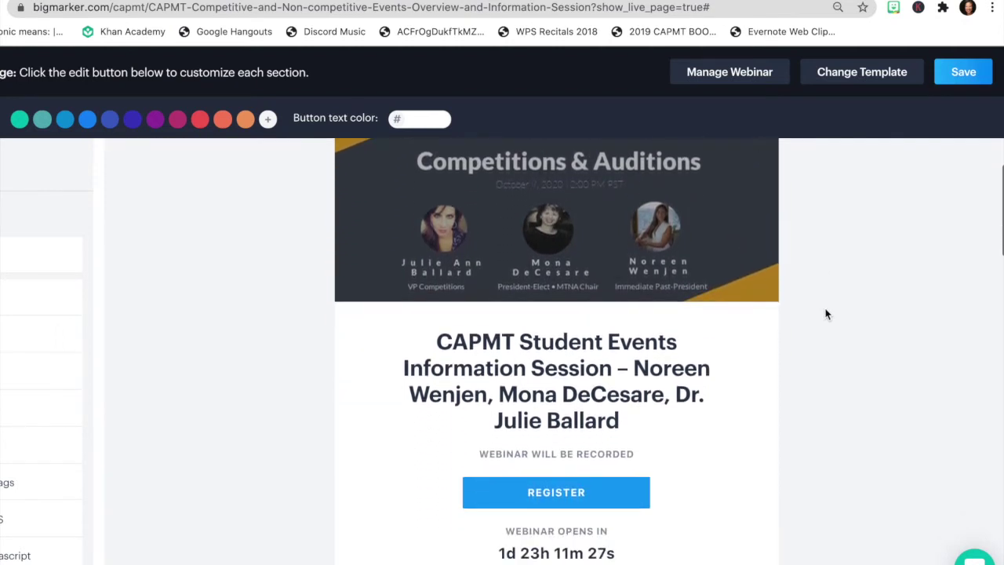
scroll(825, 314, down, 1)
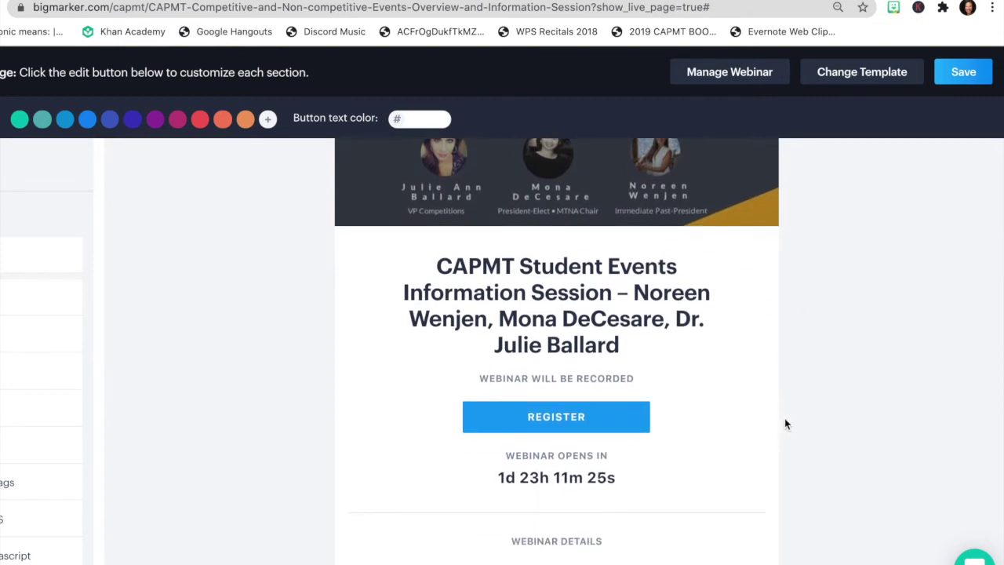
scroll(784, 418, up, 2)
scroll(804, 401, down, 3)
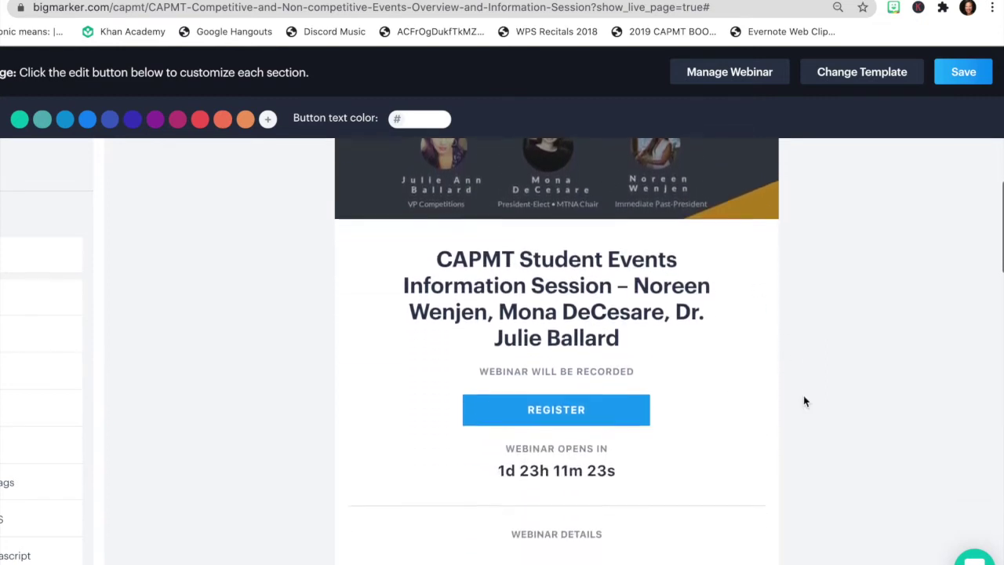
- Review the date, the editable About description and the Agenda topics under Webinar Details
scroll(816, 427, down, 5)
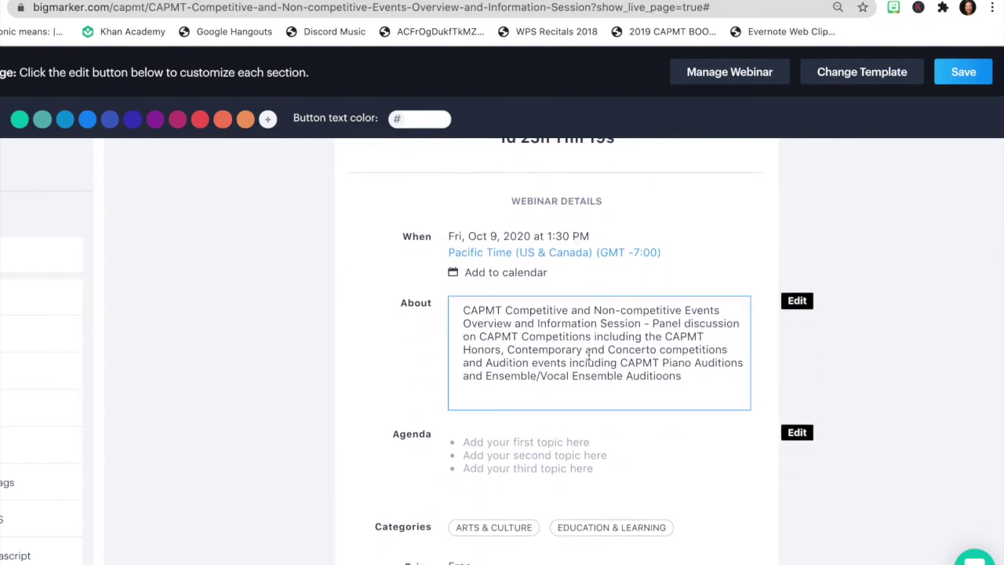
scroll(630, 343, down, 1)
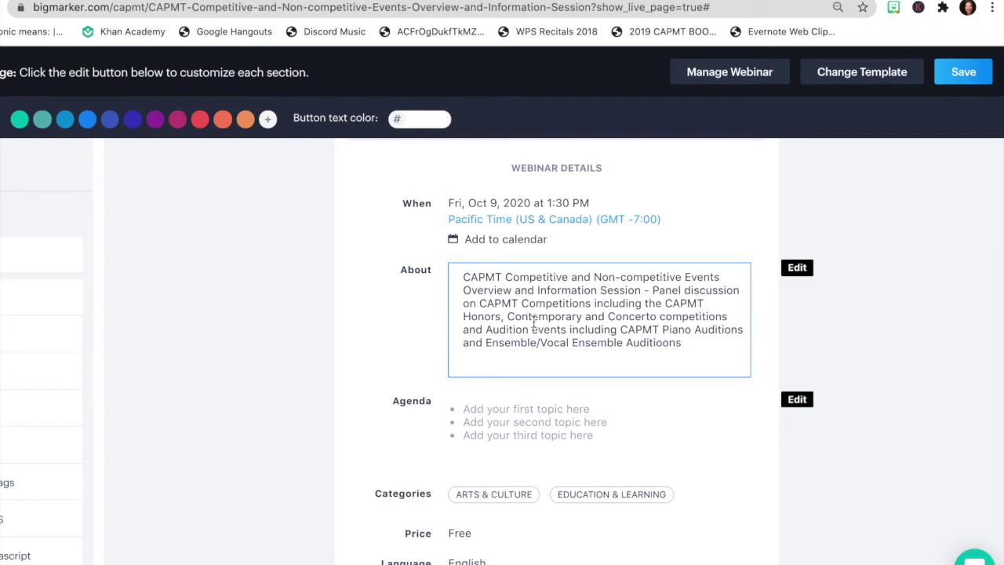
scroll(753, 267, down, 1)
click(796, 256)
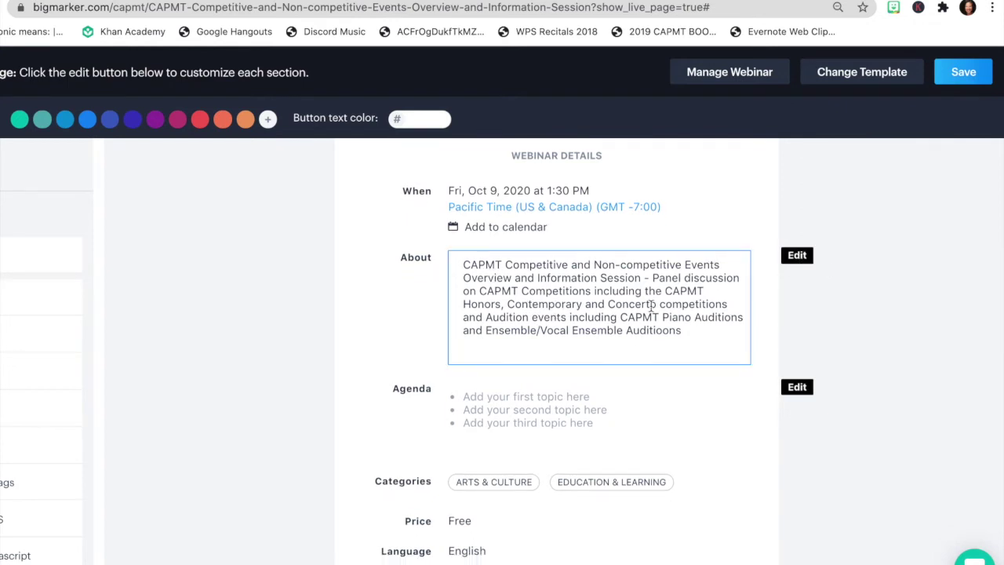
scroll(653, 311, down, 3)
click(680, 311)
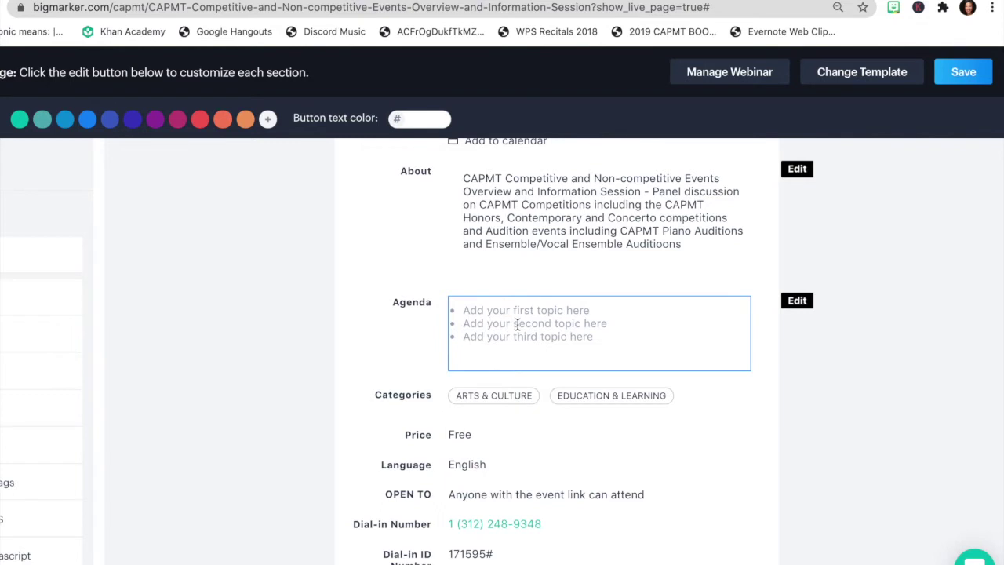
- Check the webinar's categories, price, language, attendance access and dial-in details on the landing page
scroll(517, 325, down, 2)
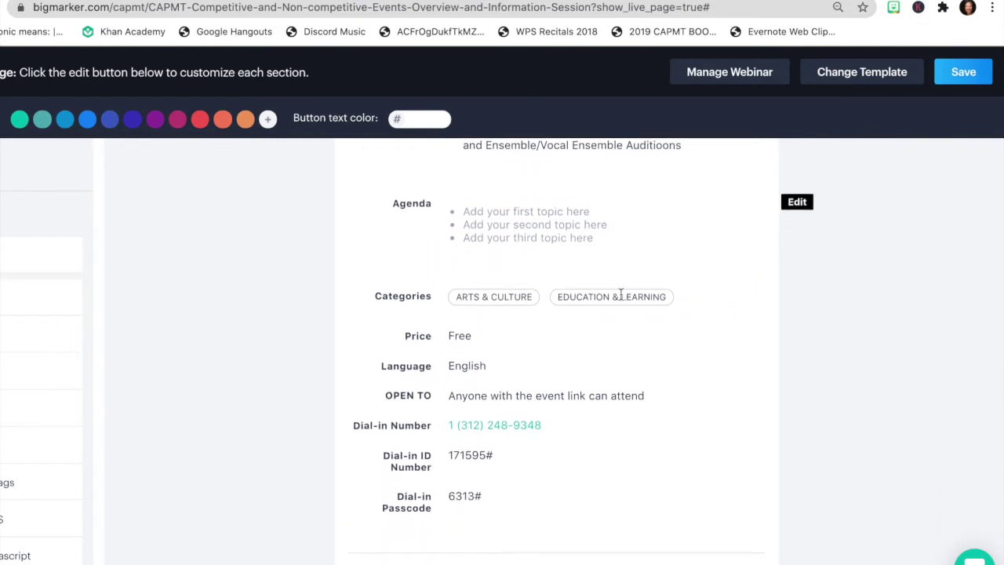
scroll(612, 299, down, 1)
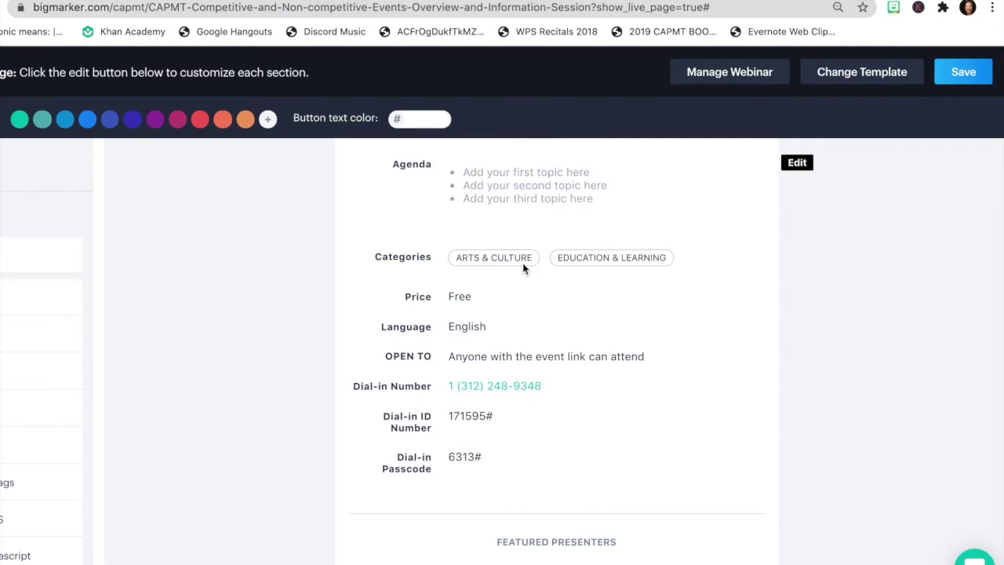
scroll(545, 274, down, 2)
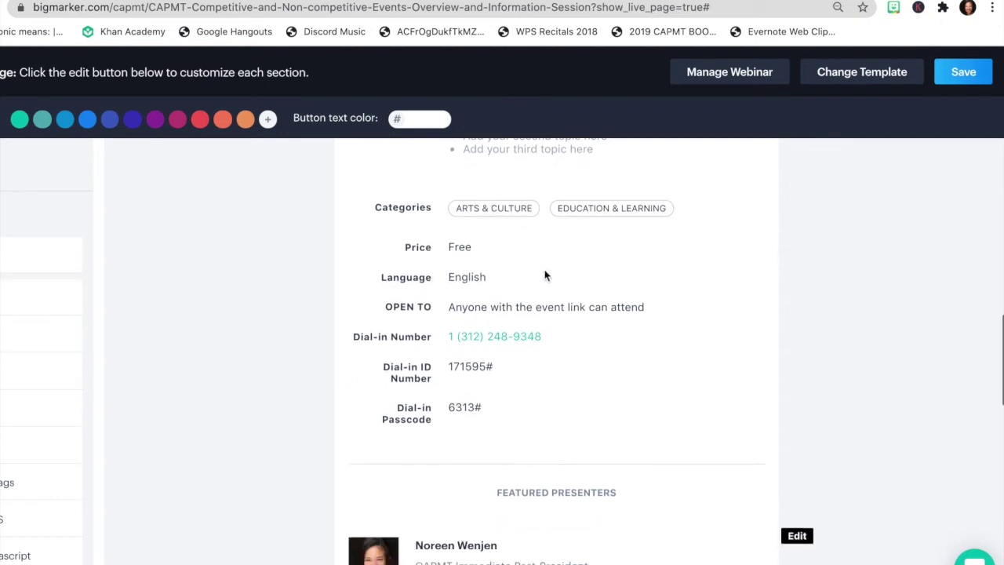
scroll(662, 255, down, 2)
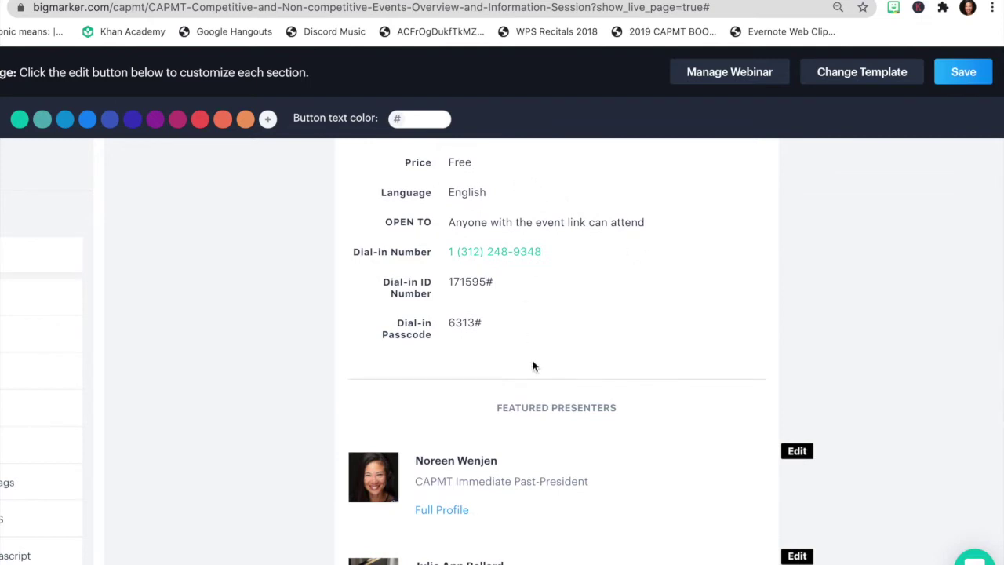
scroll(544, 303, up, 2)
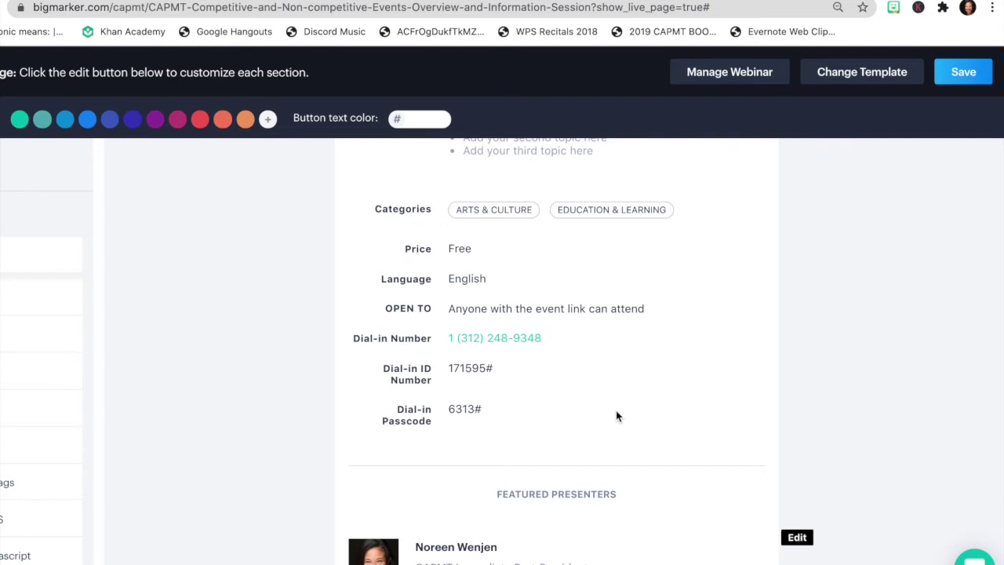
scroll(616, 415, down, 2)
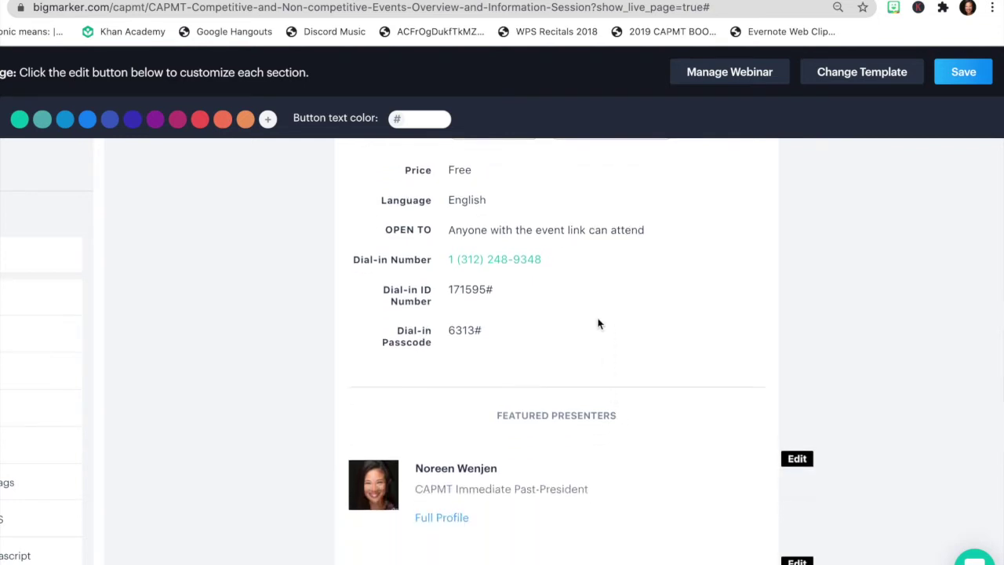
- Review the photos, titles, biographies and profile links under Featured Presenters on the landing page
scroll(598, 322, down, 1)
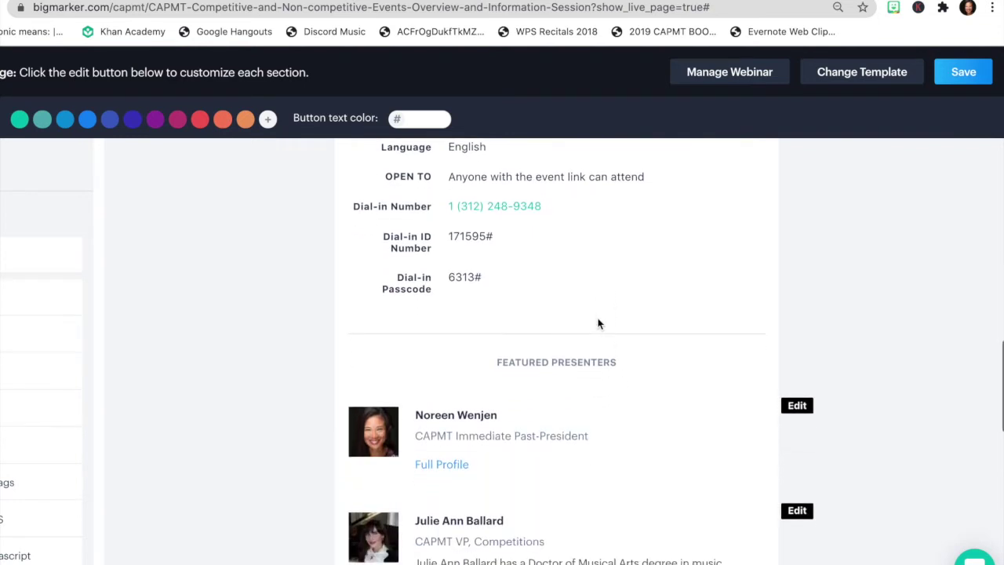
scroll(595, 290, up, 1)
scroll(594, 289, down, 3)
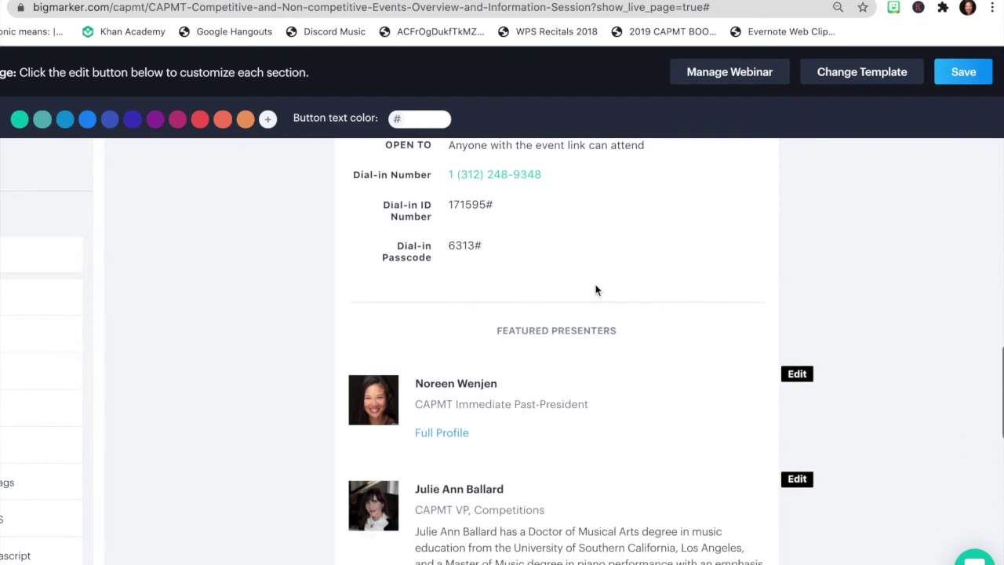
scroll(669, 297, down, 2)
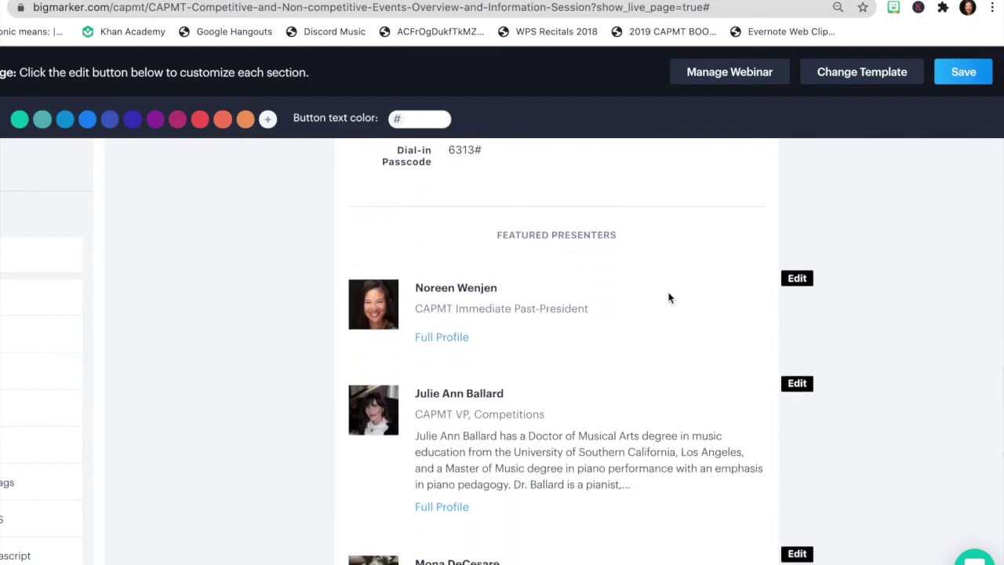
scroll(669, 298, down, 3)
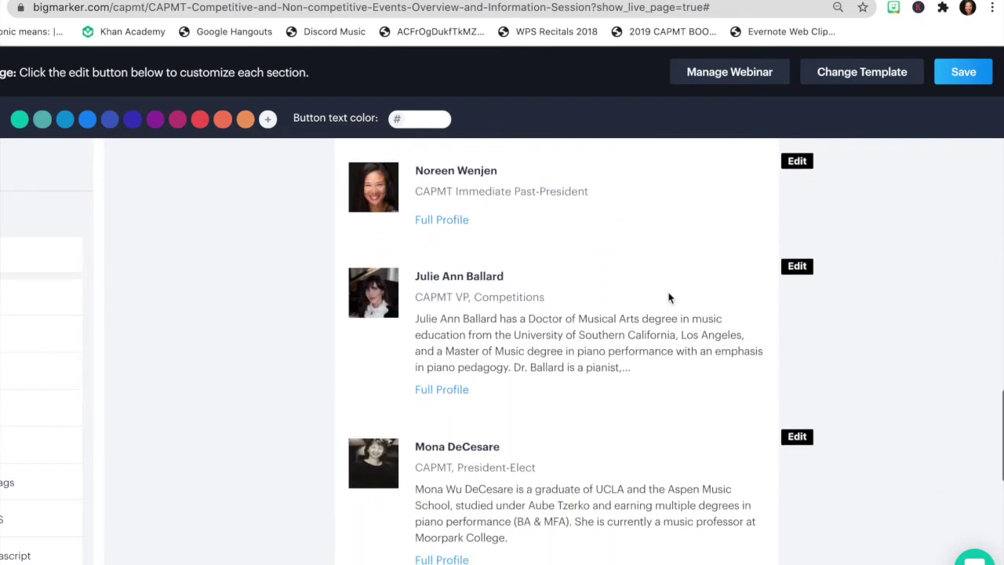
scroll(537, 203, down, 1)
scroll(537, 202, up, 1)
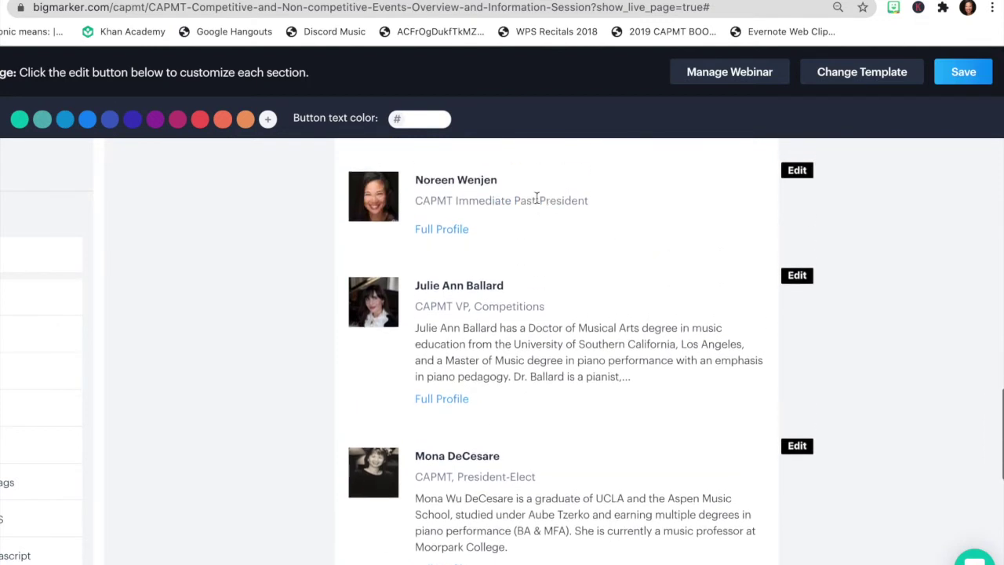
scroll(530, 255, down, 1)
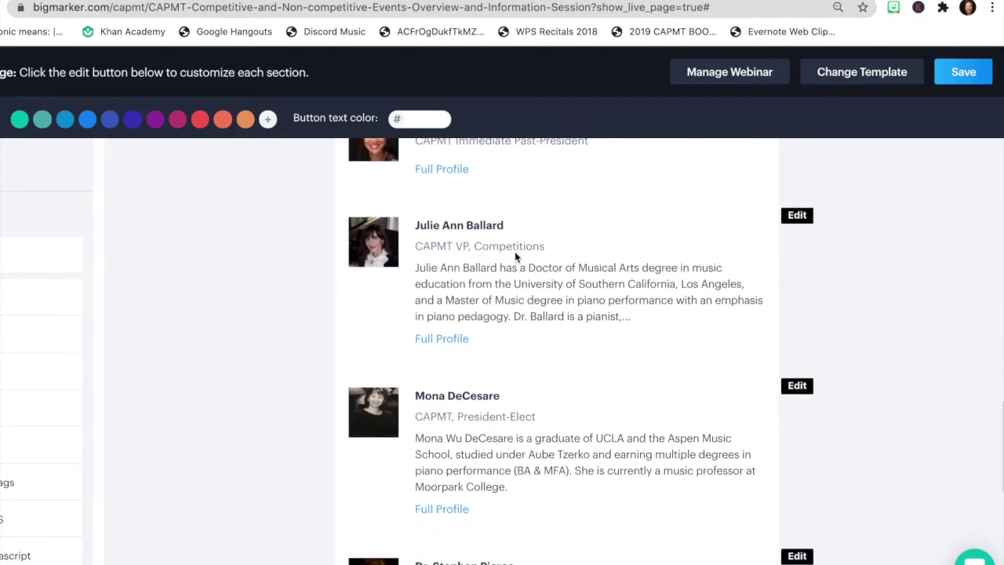
scroll(517, 264, down, 1)
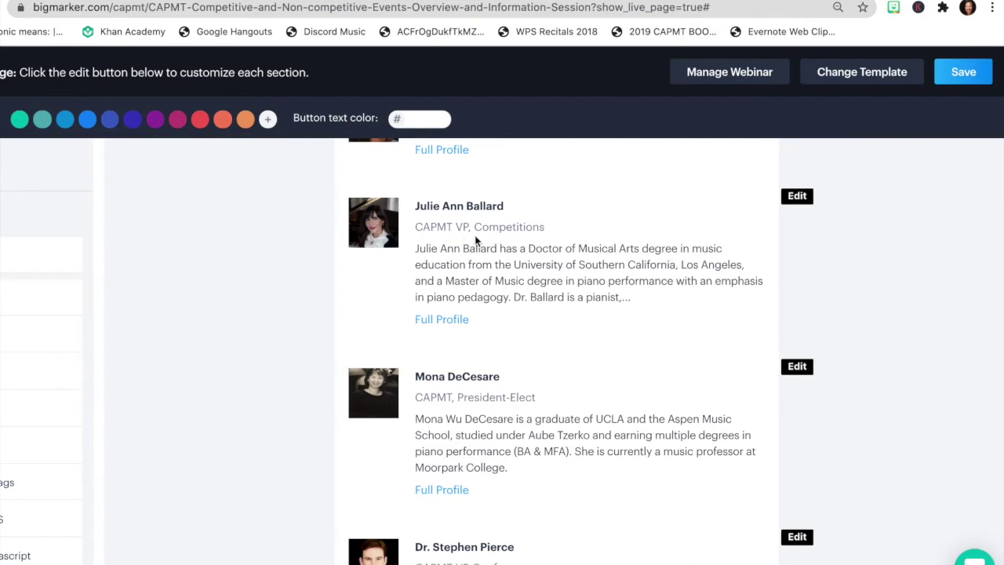
scroll(486, 266, up, 2)
scroll(486, 278, down, 2)
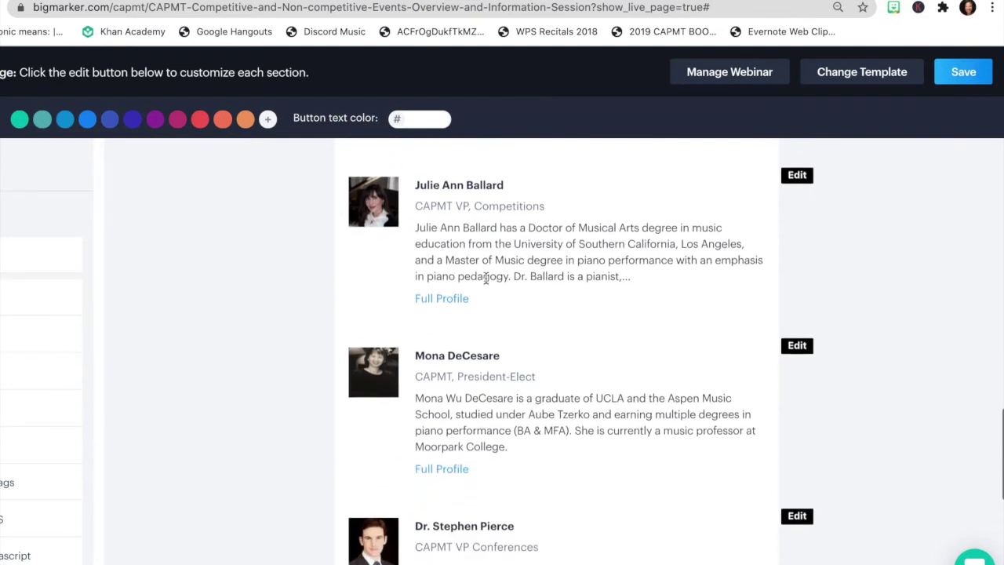
scroll(538, 258, down, 2)
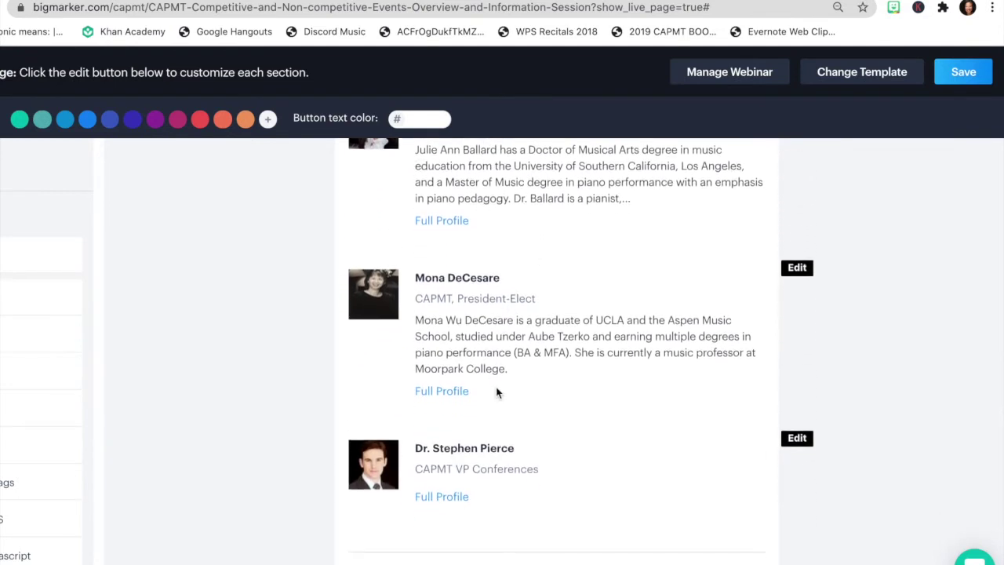
- Check the Hosted By and Registrants sections at the end of the landing page
scroll(497, 393, down, 5)
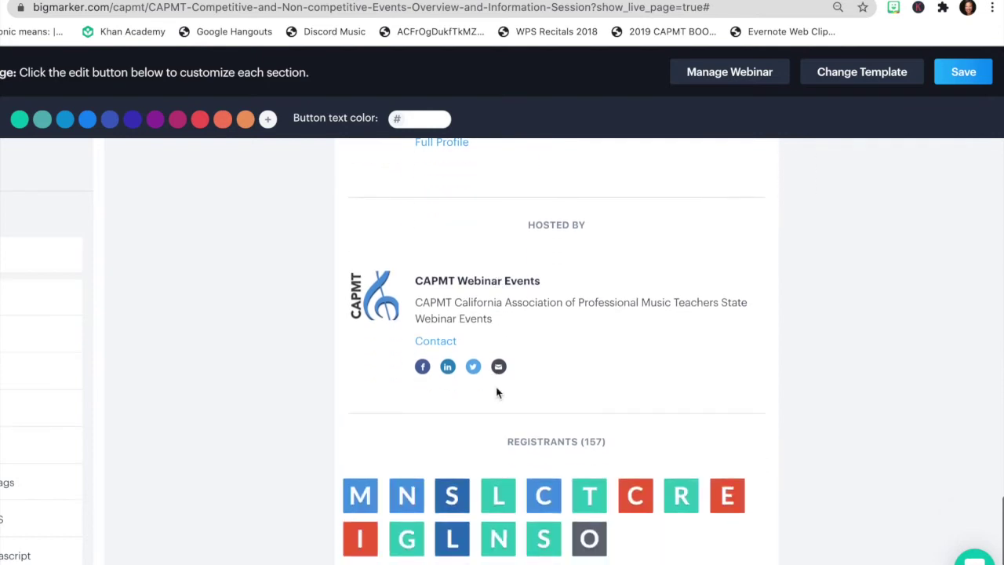
scroll(497, 392, down, 1)
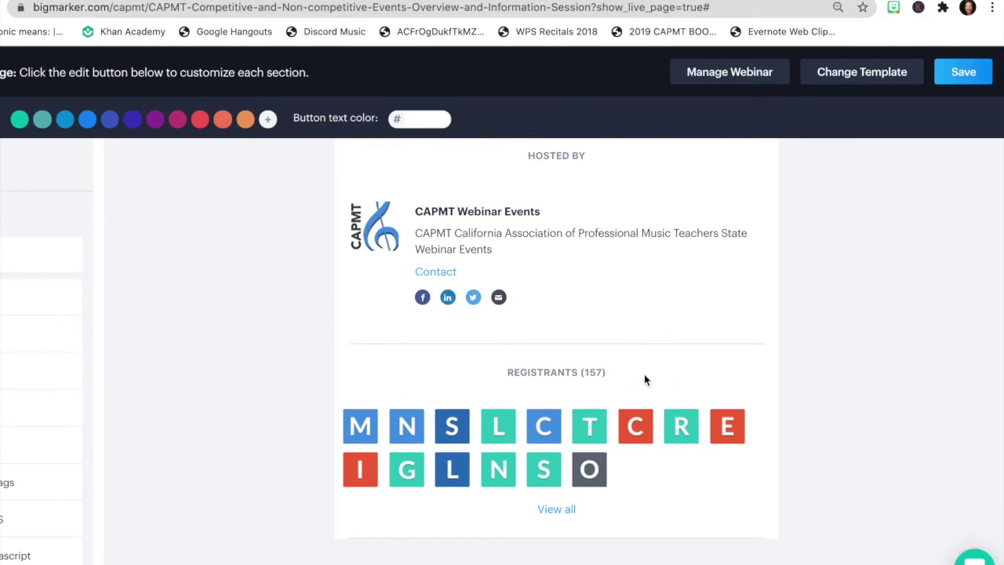
scroll(647, 381, up, 1)
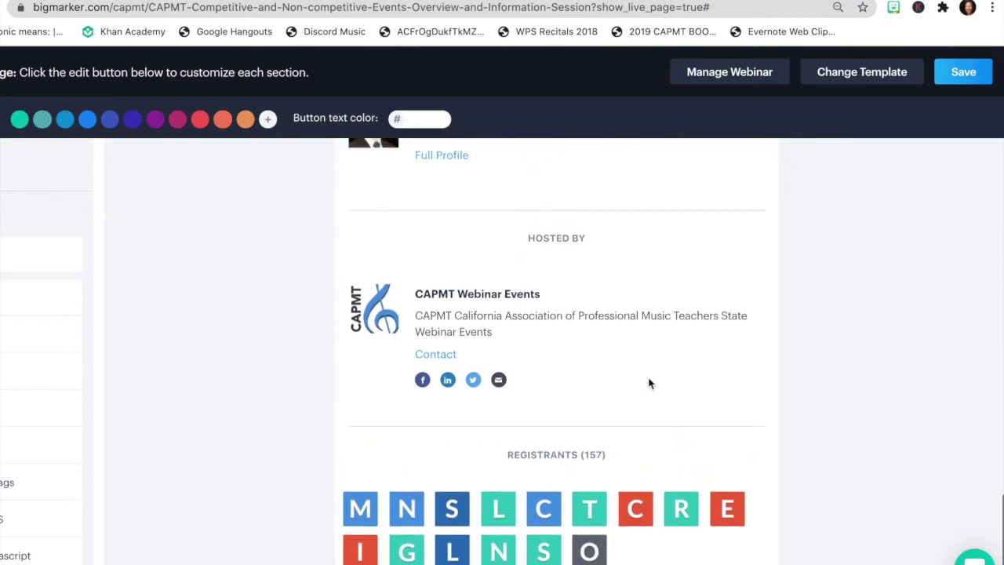
- Return from the landing page editor to webinar management and open the webinar's Design settings
scroll(648, 382, up, 15)
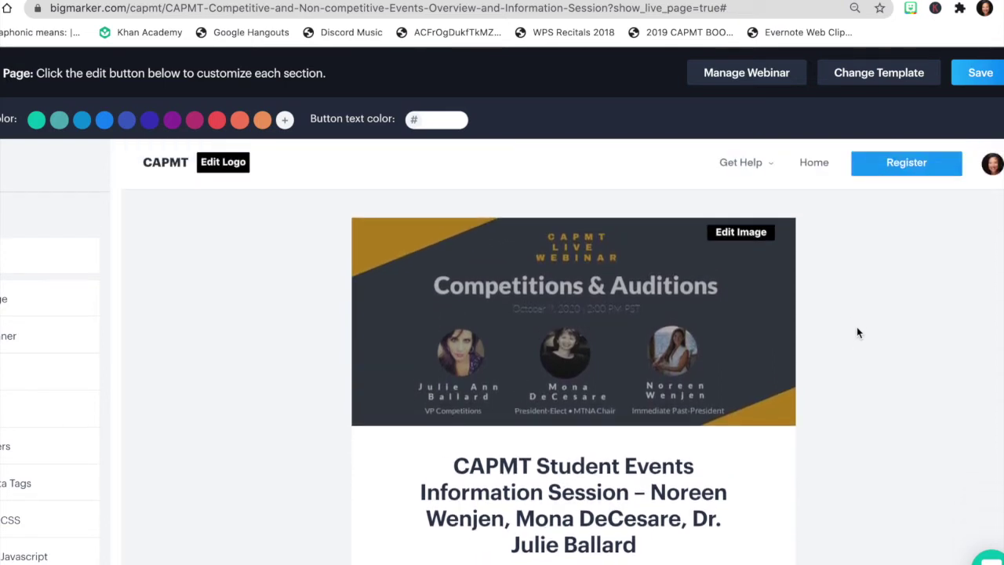
click(746, 82)
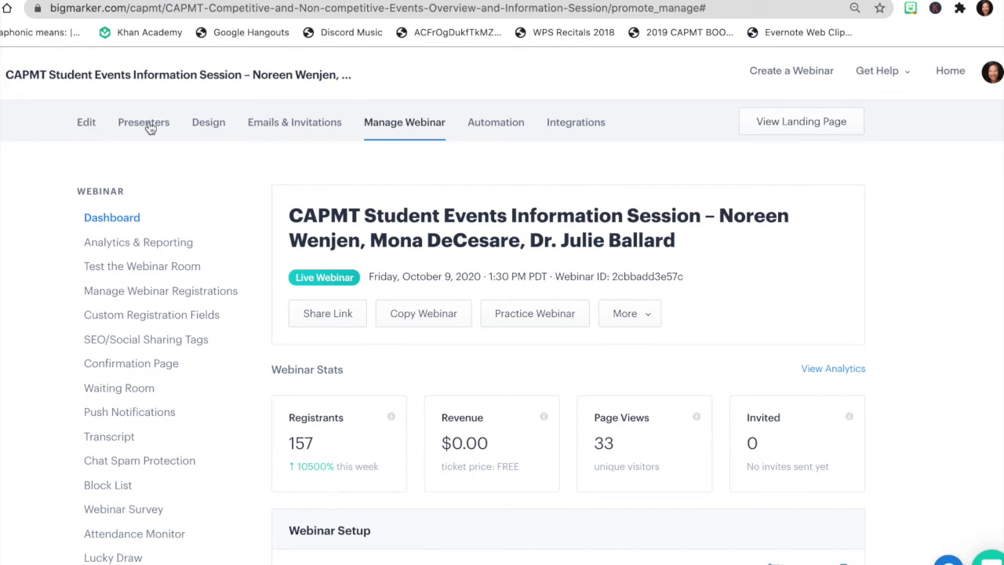
click(208, 126)
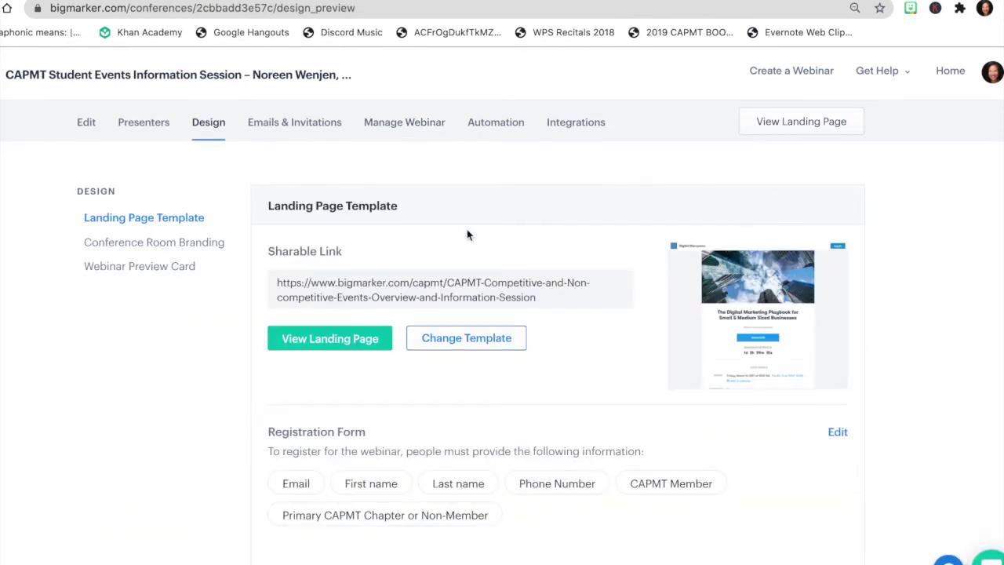
- Review the landing page template, the registration form fields and the webinar room's logo and theme color settings
scroll(539, 282, down, 2)
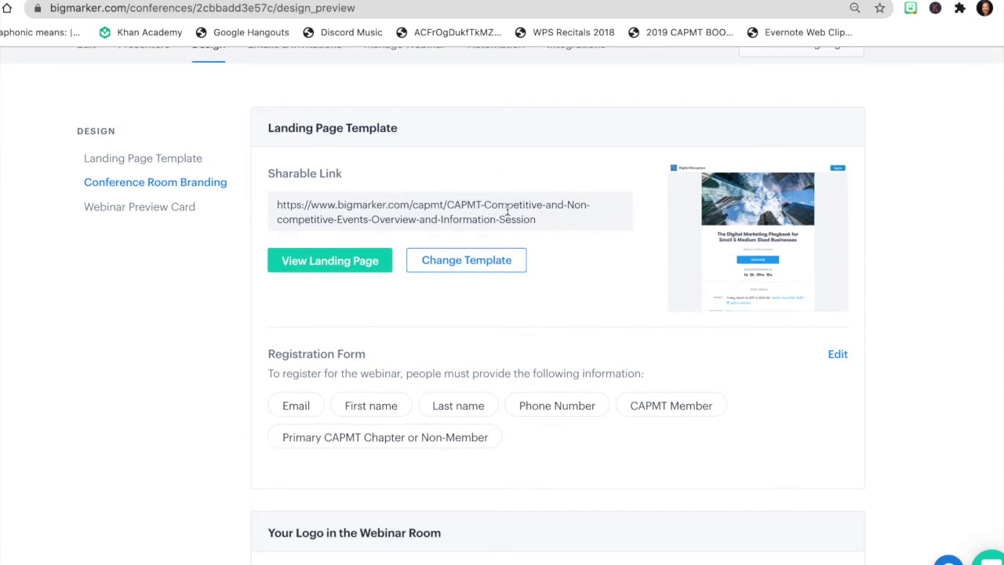
scroll(507, 210, down, 2)
scroll(578, 165, down, 2)
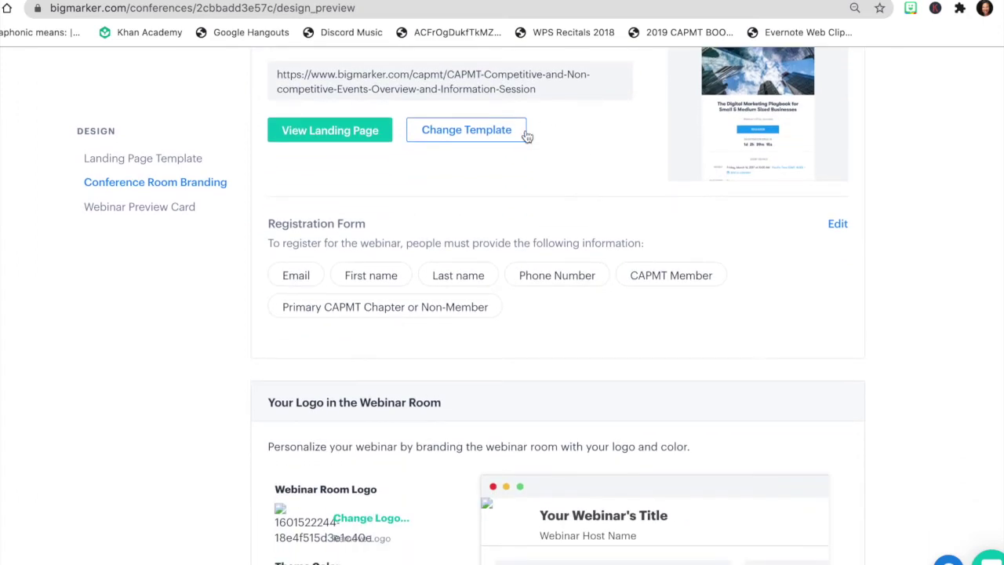
scroll(526, 136, down, 2)
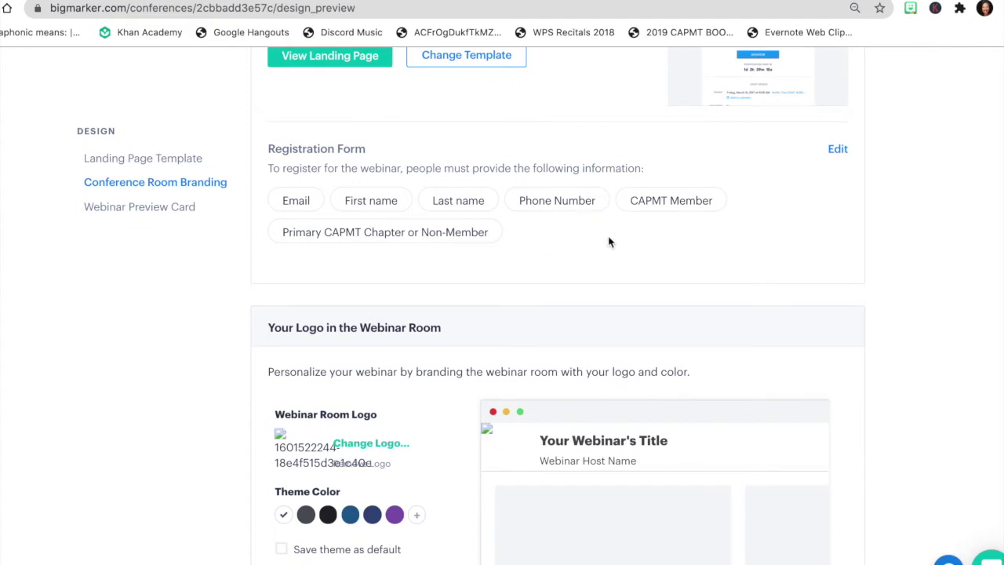
scroll(609, 241, down, 6)
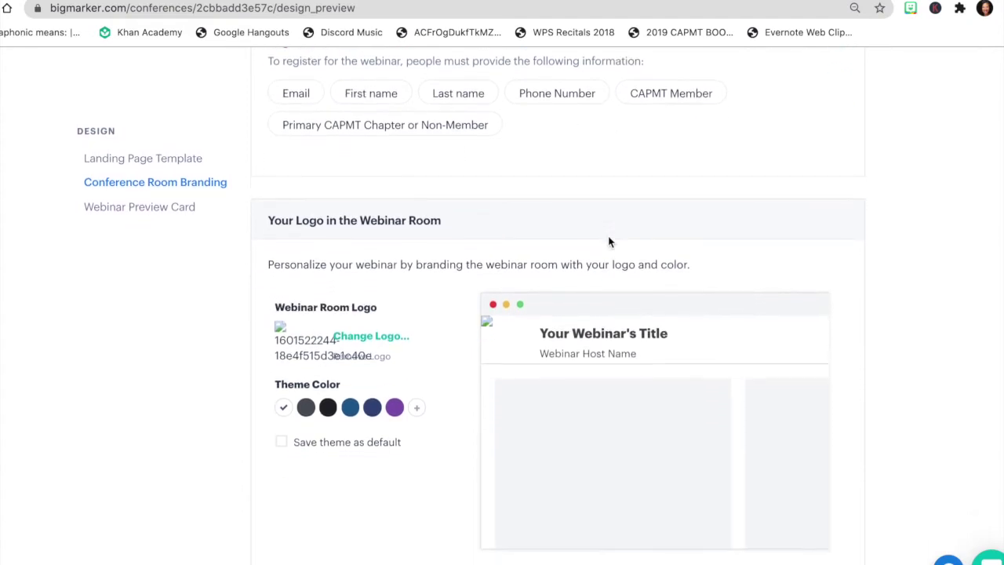
scroll(757, 393, down, 8)
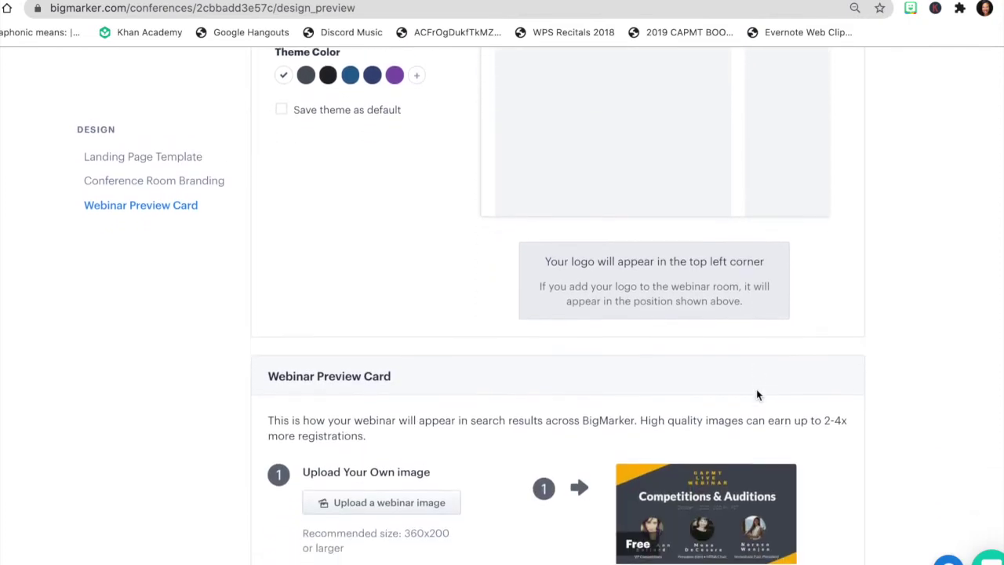
- Examine the Webinar Preview Card's image choices, logo upload option and card preview
scroll(855, 240, down, 1)
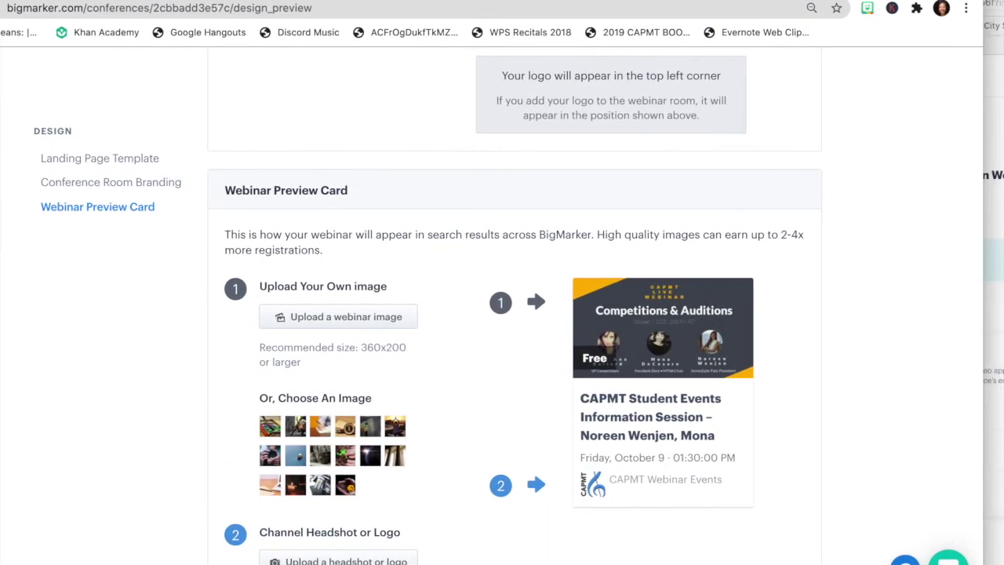
scroll(343, 267, down, 4)
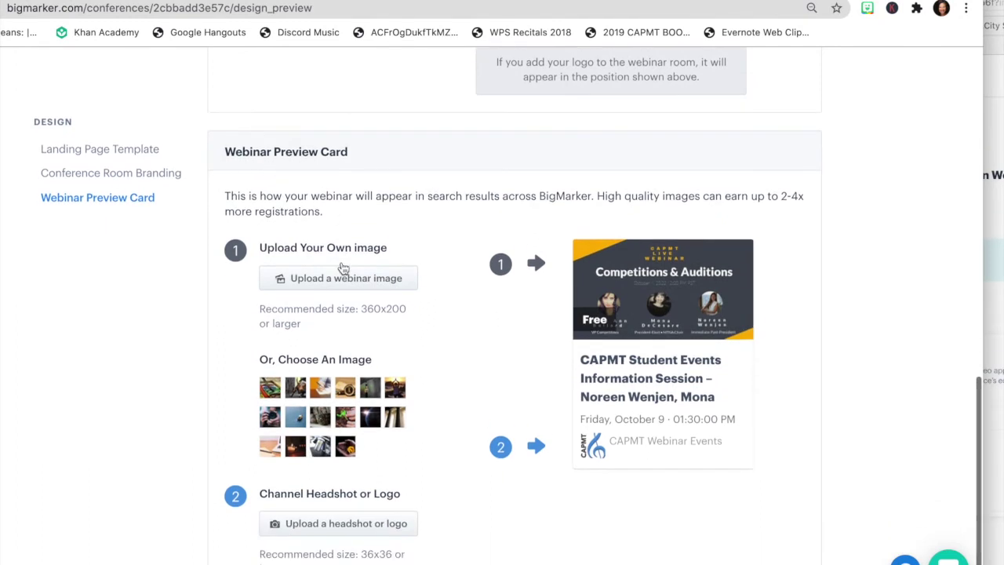
scroll(529, 392, up, 2)
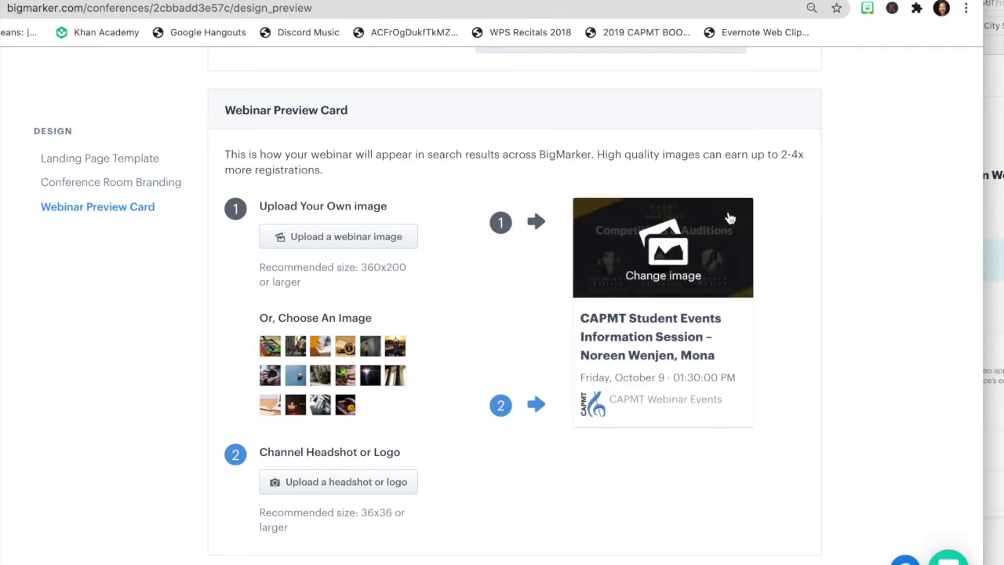
- Look through all the Design sections again, from the landing page template to the Webinar Preview Card
scroll(863, 204, up, 10)
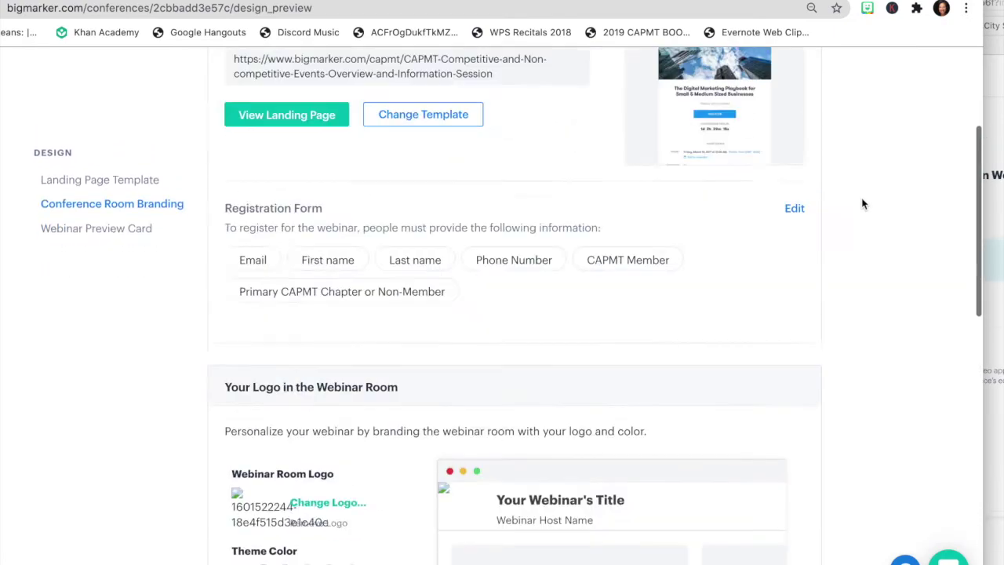
scroll(863, 204, down, 10)
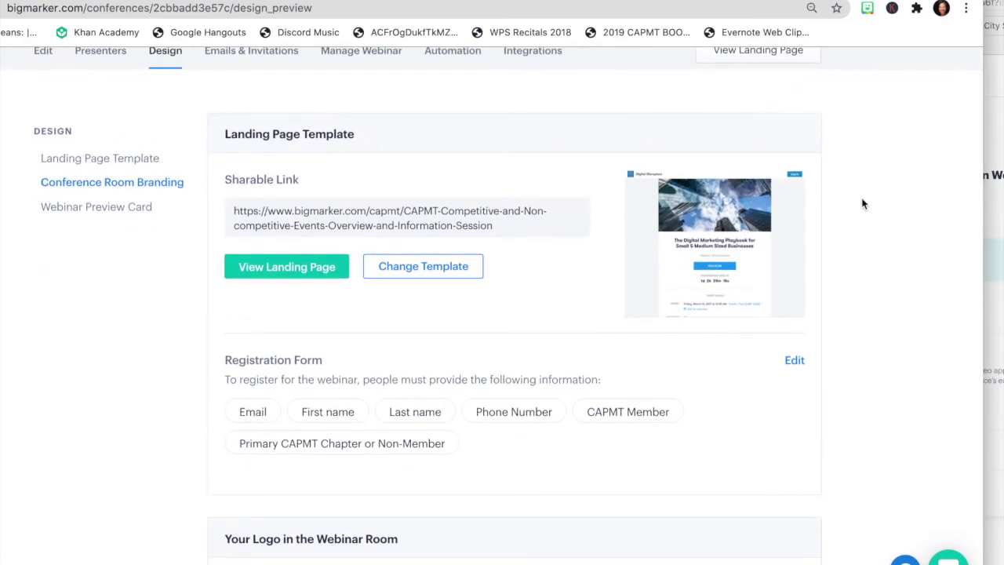
scroll(861, 204, up, 5)
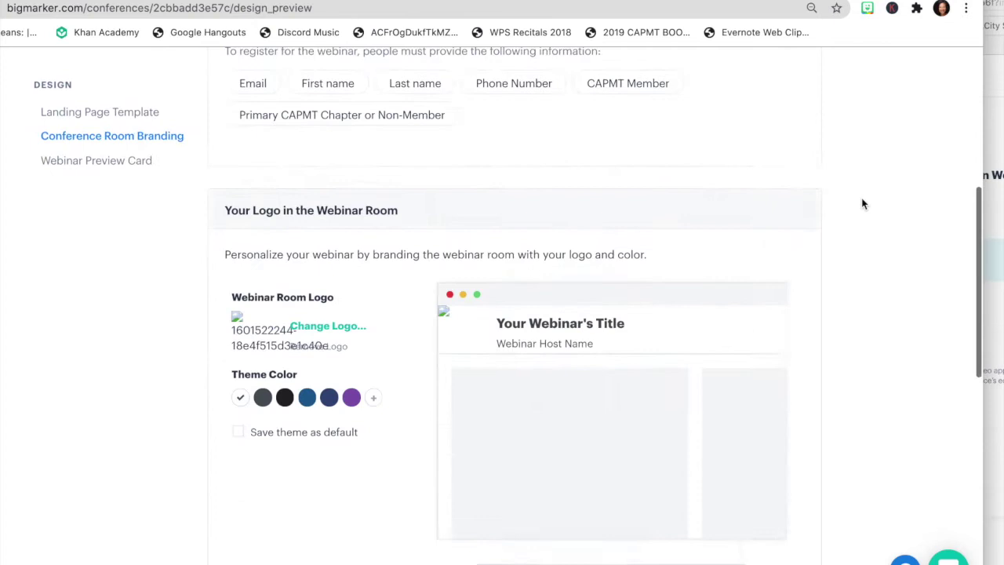
scroll(861, 204, down, 4)
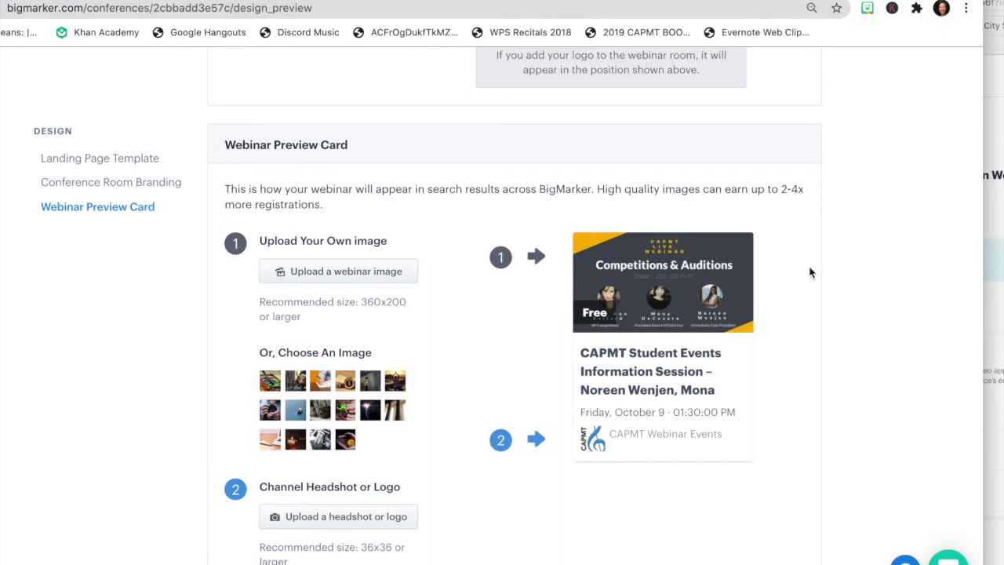
scroll(816, 283, down, 3)
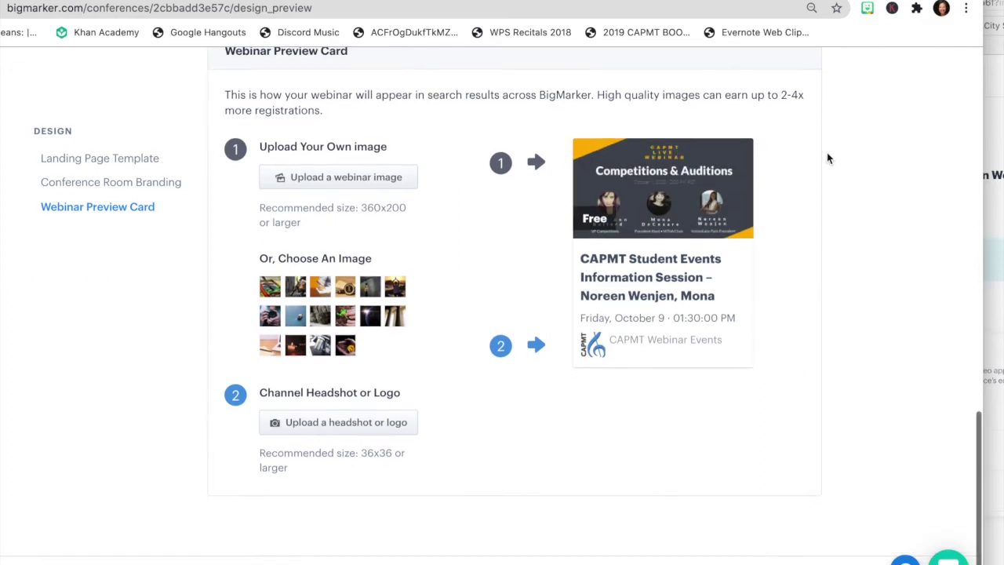
scroll(826, 158, up, 3)
scroll(826, 159, up, 10)
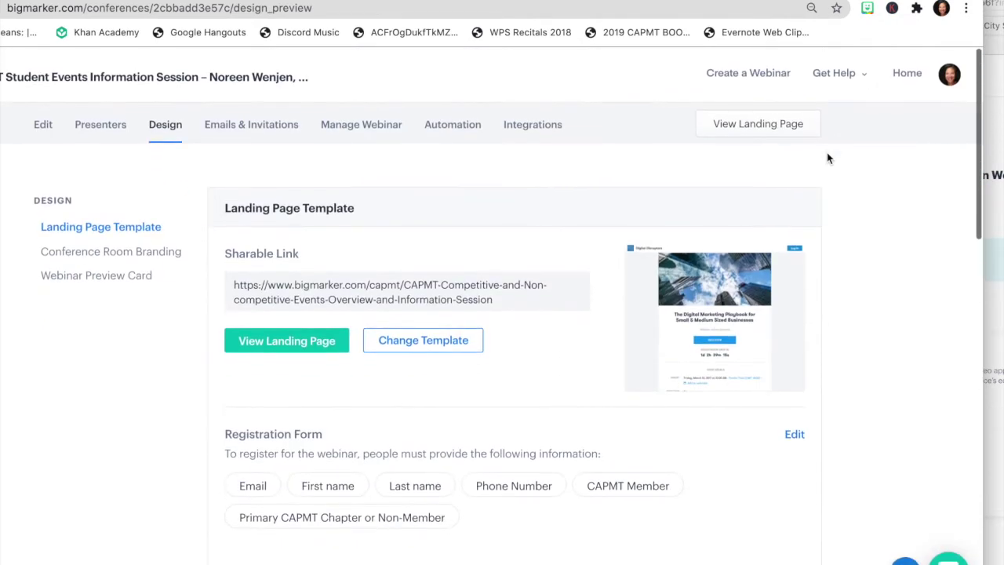
- Inspect the preview card's image in the banner image editor, close it without applying anything, and recheck the card
scroll(788, 272, down, 10)
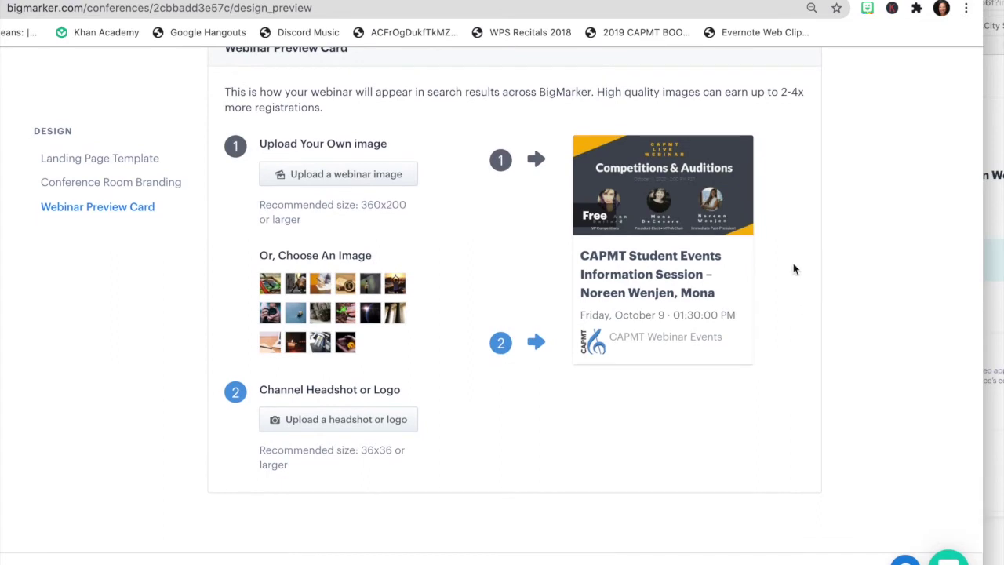
click(376, 182)
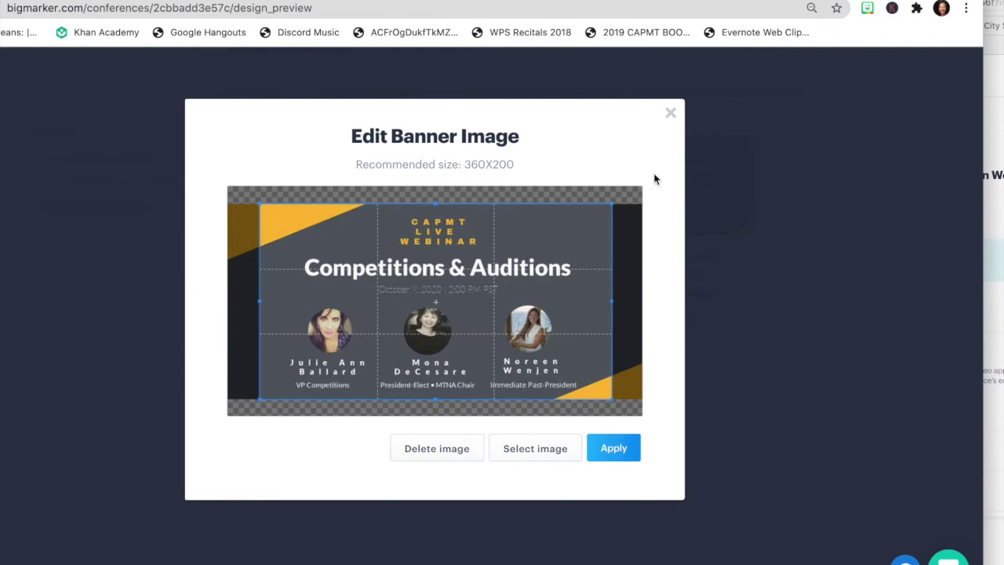
click(670, 113)
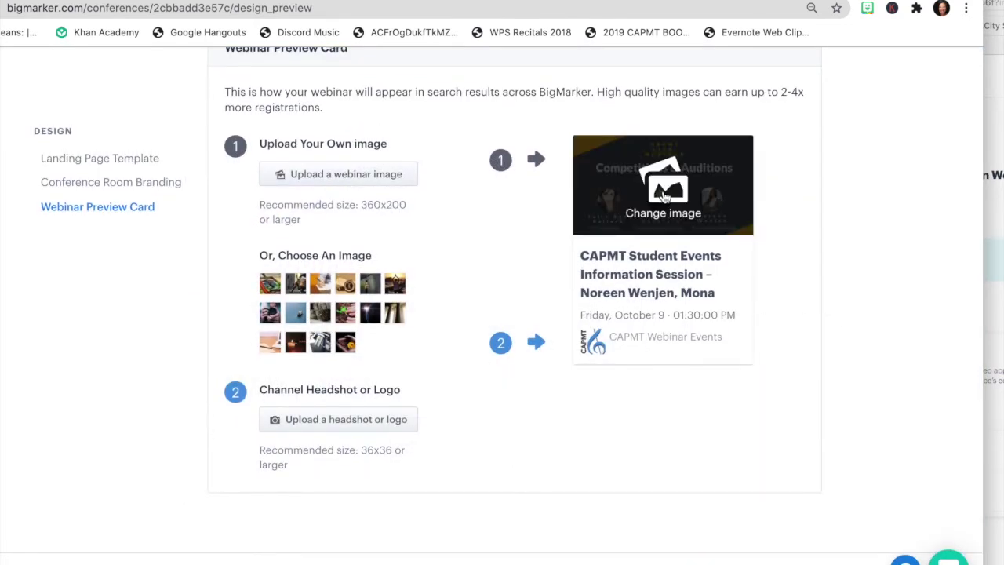
scroll(537, 387, up, 1)
scroll(538, 388, up, 1)
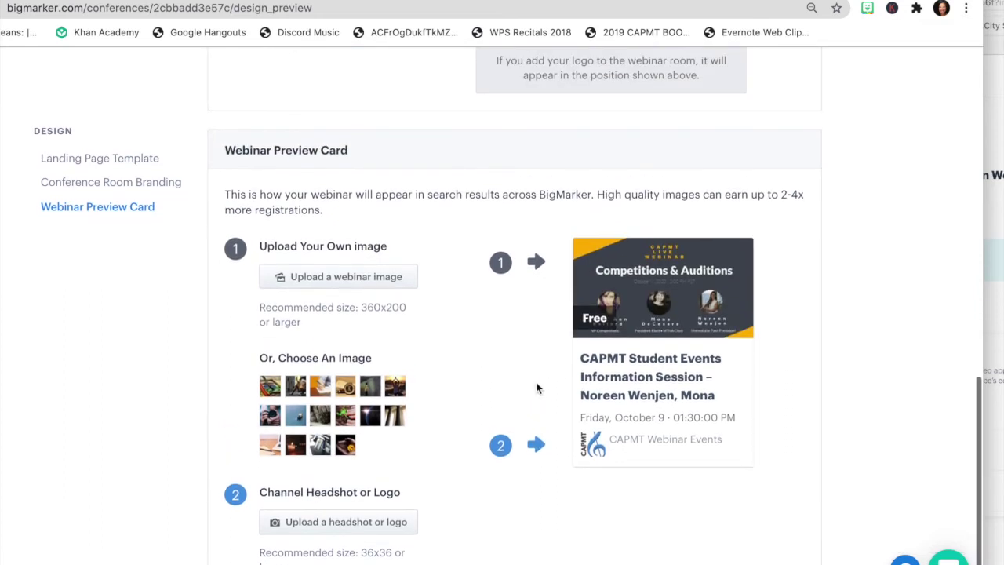
scroll(477, 225, down, 2)
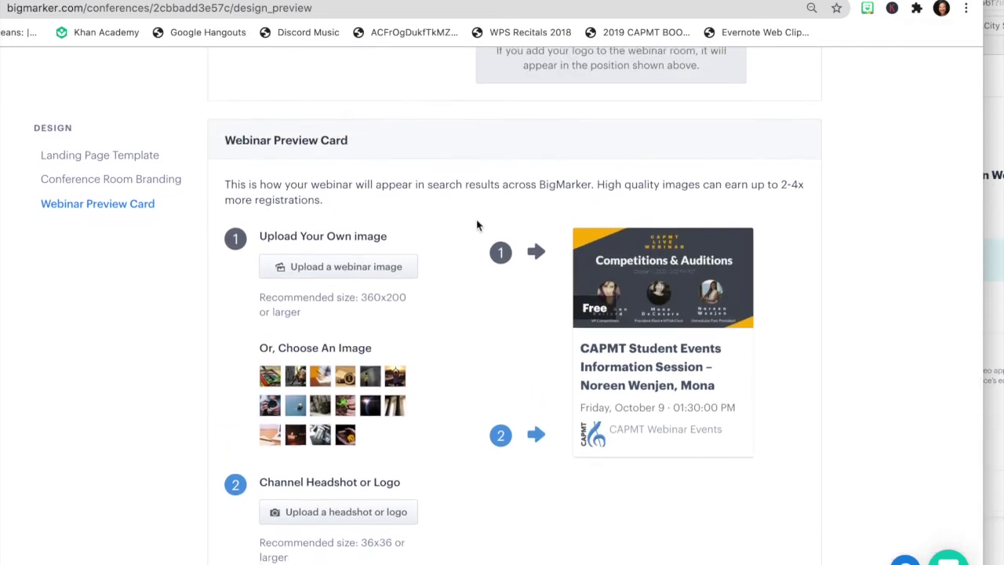
scroll(476, 226, up, 2)
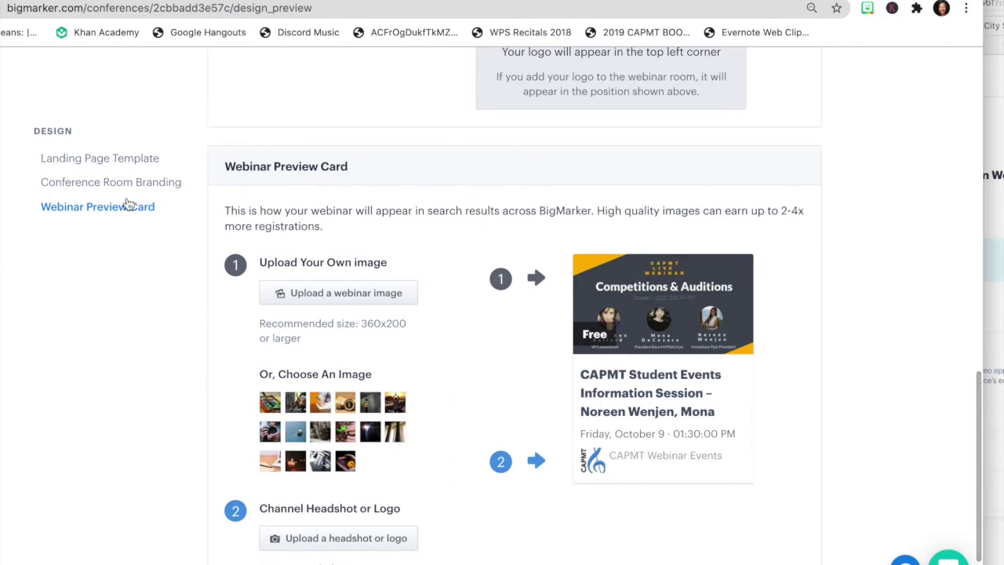
- Return to the webinar's management dashboard and launch the practice webinar
scroll(426, 244, down, 2)
scroll(425, 243, up, 3)
scroll(426, 244, up, 6)
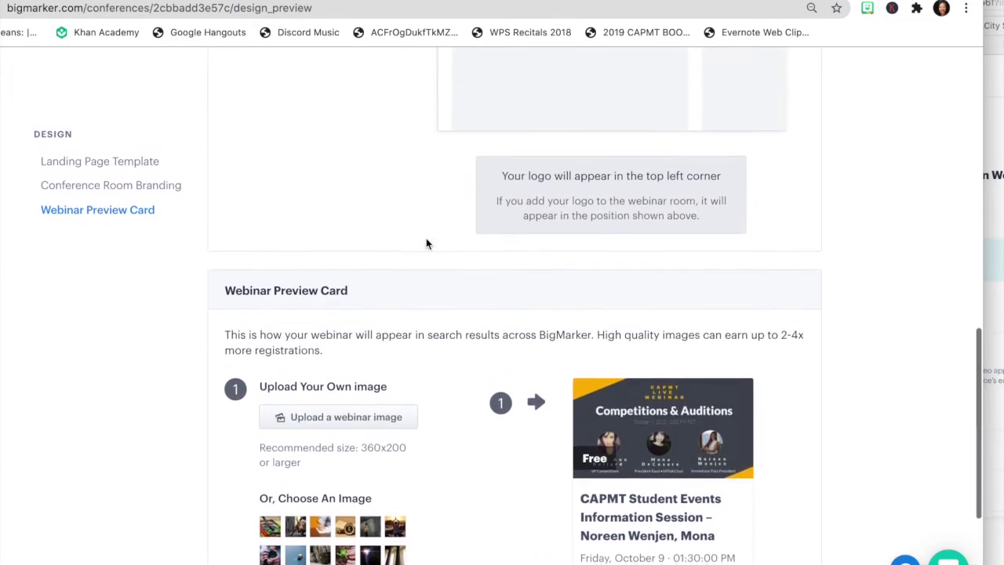
scroll(426, 239, up, 6)
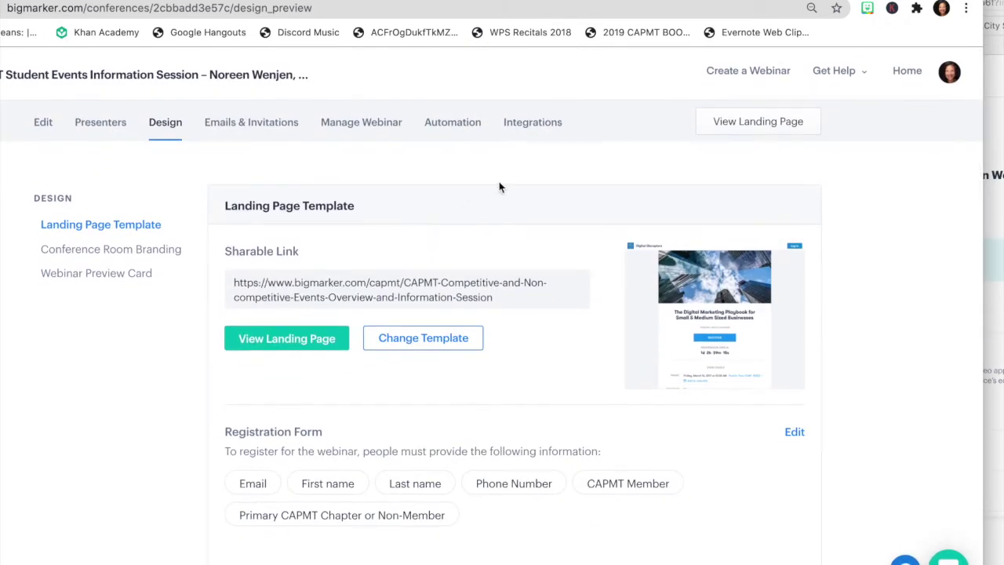
click(371, 127)
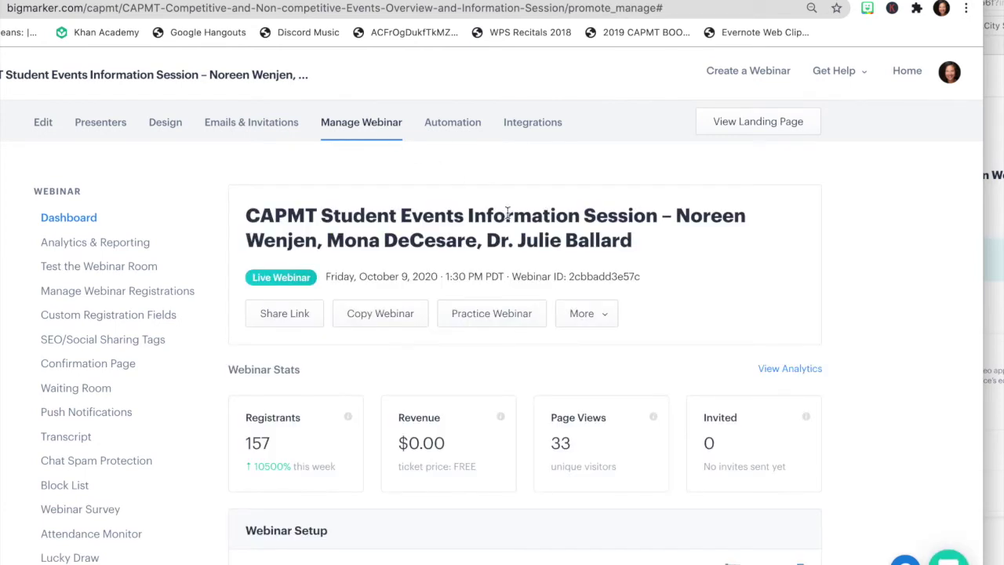
scroll(507, 212, down, 3)
scroll(508, 218, up, 3)
scroll(560, 332, down, 3)
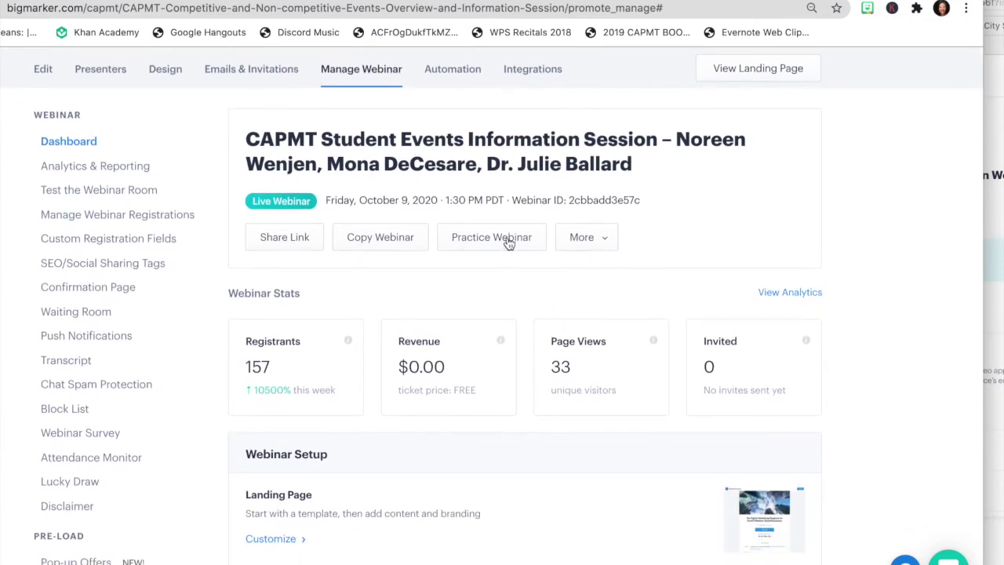
scroll(509, 242, down, 2)
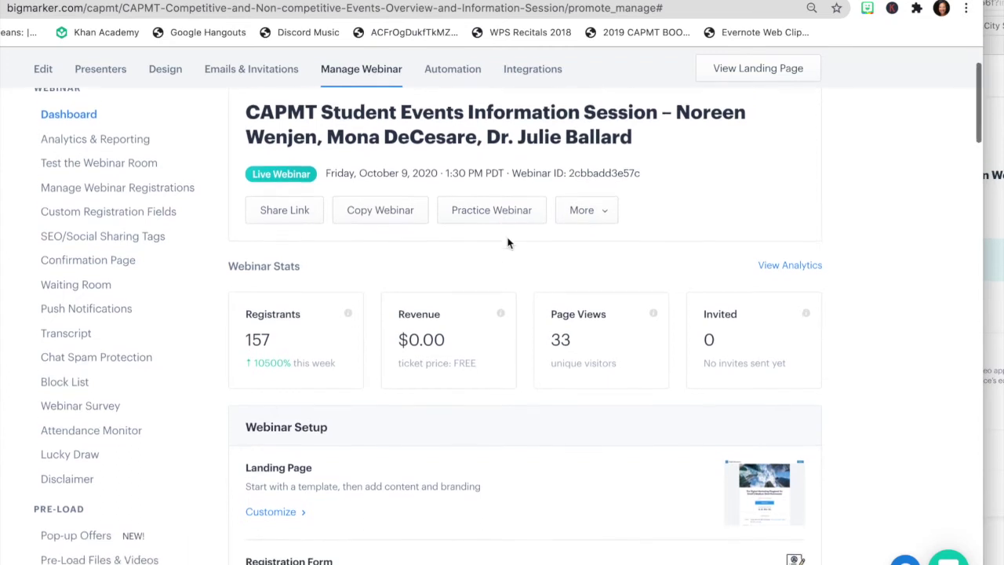
click(516, 185)
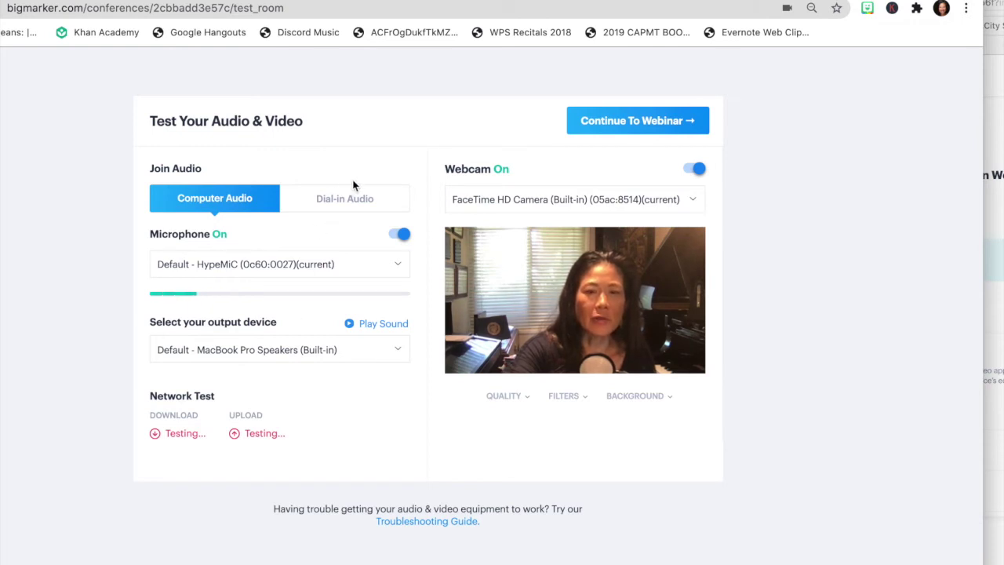
- Keep the default MacBook Pro Speakers as output, set the microphone to HypeMiC (0c60:0027), and continue to the webinar room
click(338, 353)
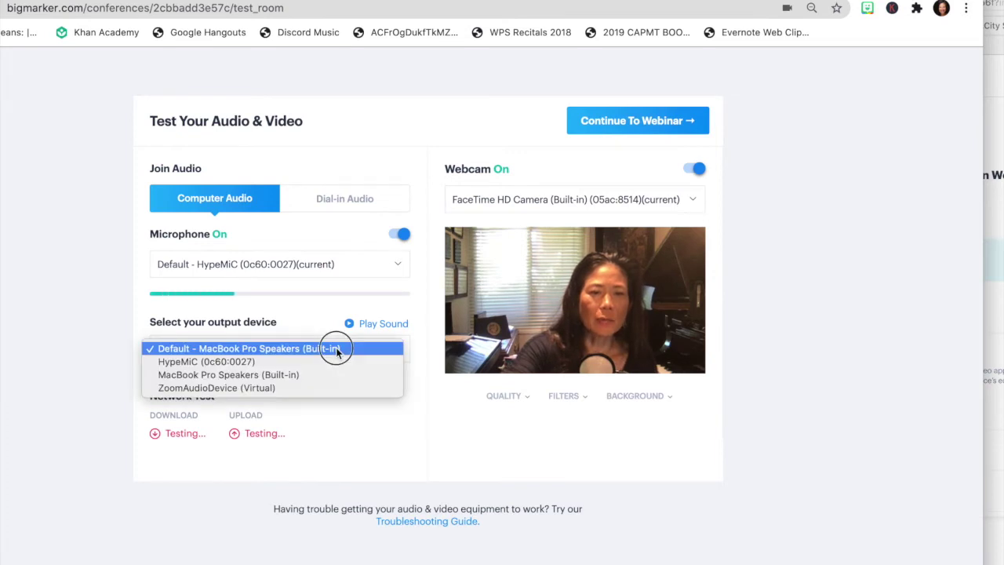
click(337, 350)
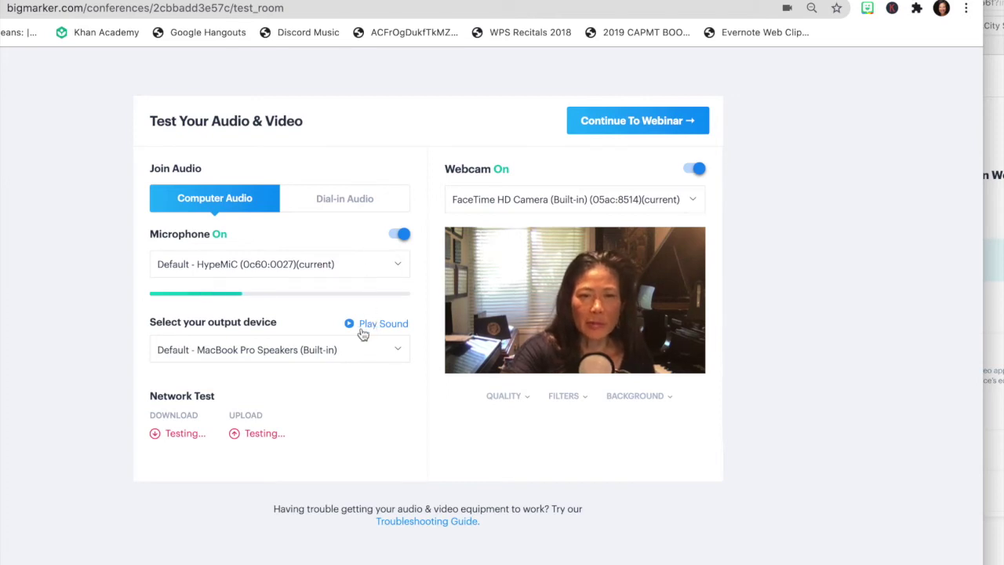
click(316, 265)
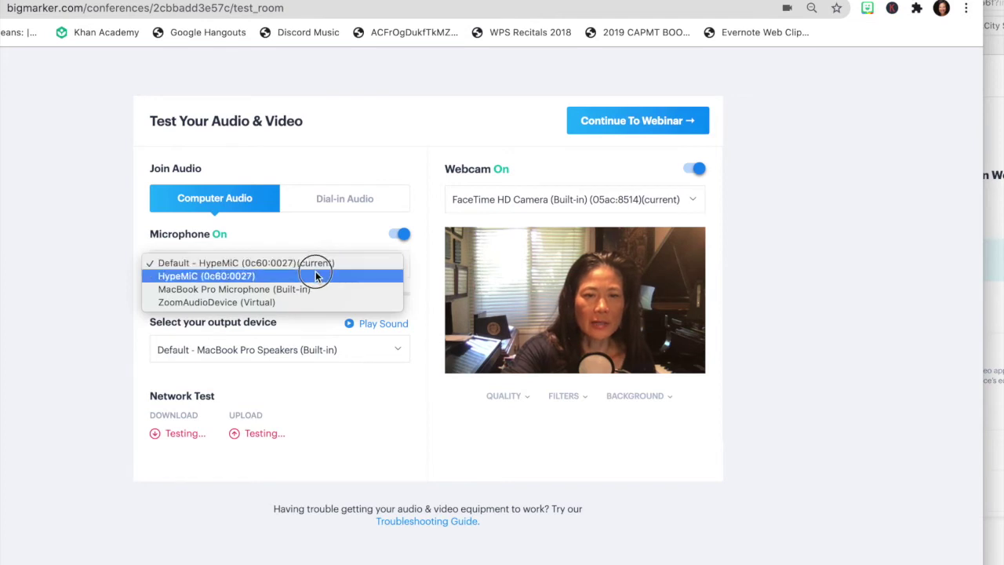
click(315, 276)
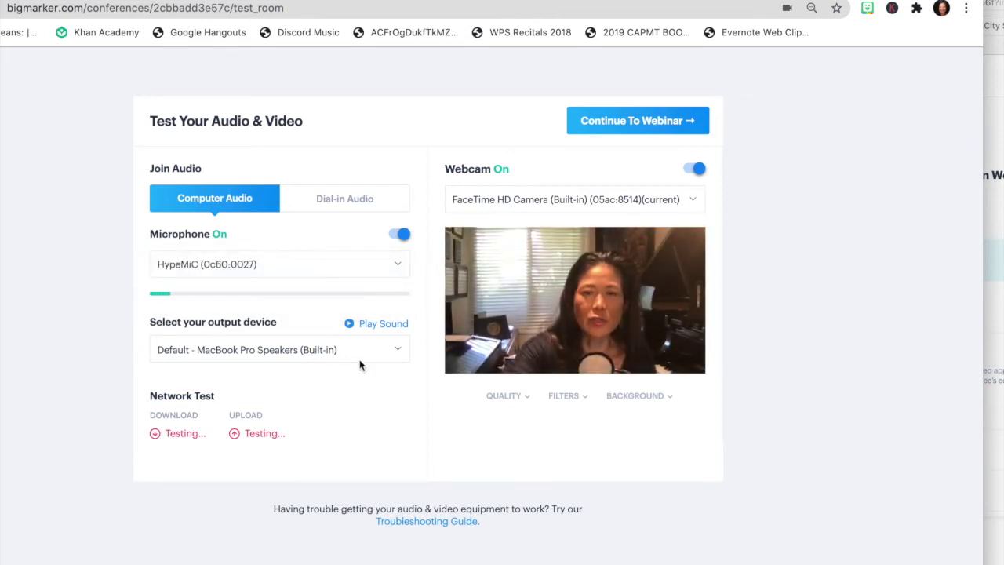
click(624, 128)
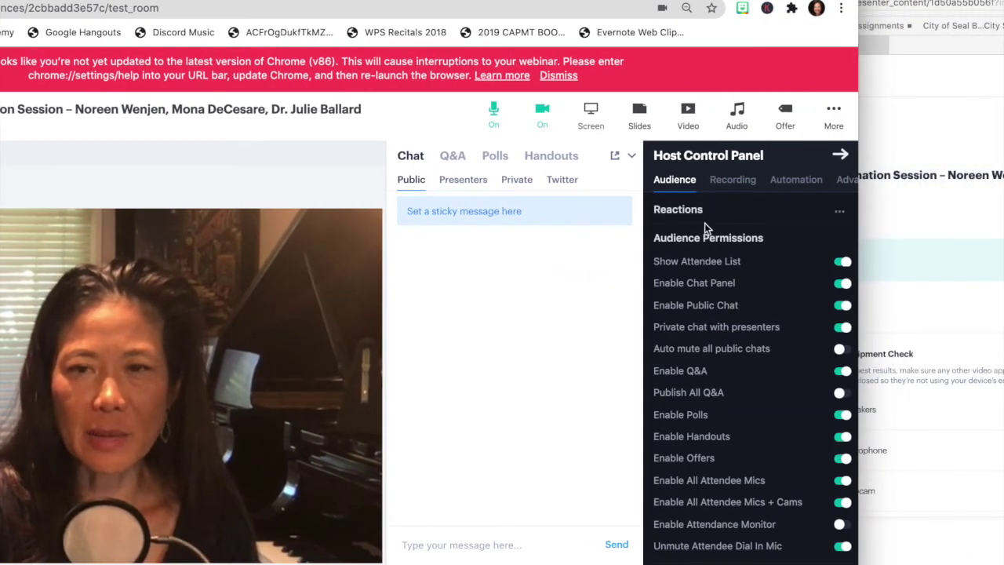
- Review the audience permissions in the Host Control Panel, shifting the browser window to bring the whole panel into view
scroll(705, 223, down, 2)
scroll(704, 222, up, 2)
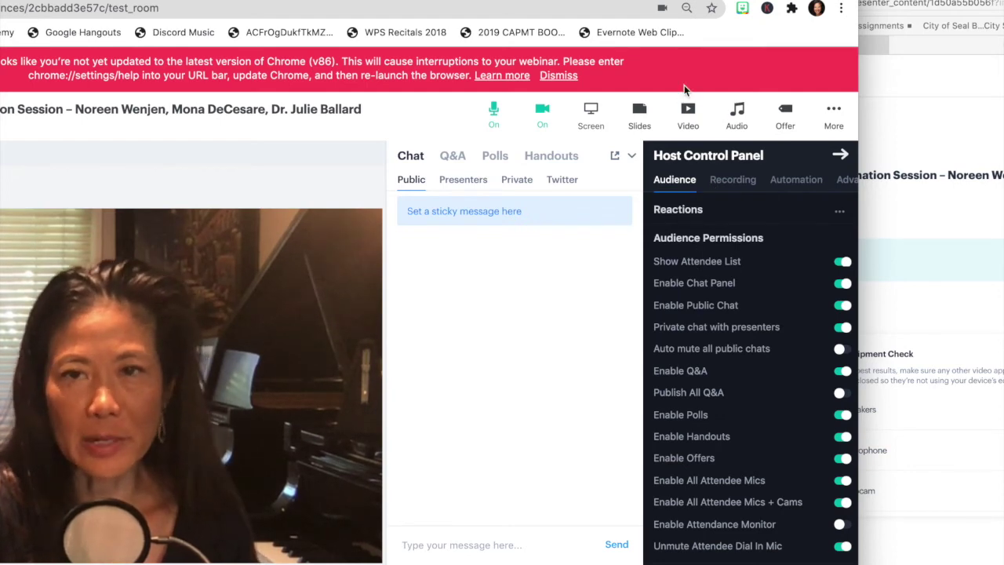
drag(704, 1, 808, 1)
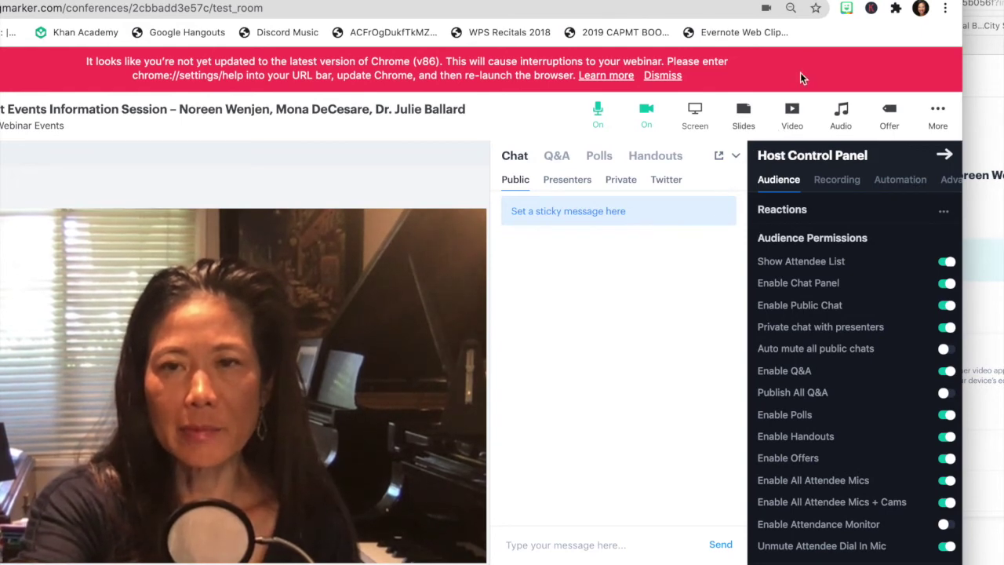
drag(827, 1, 773, 1)
scroll(773, 269, down, 2)
scroll(773, 269, up, 2)
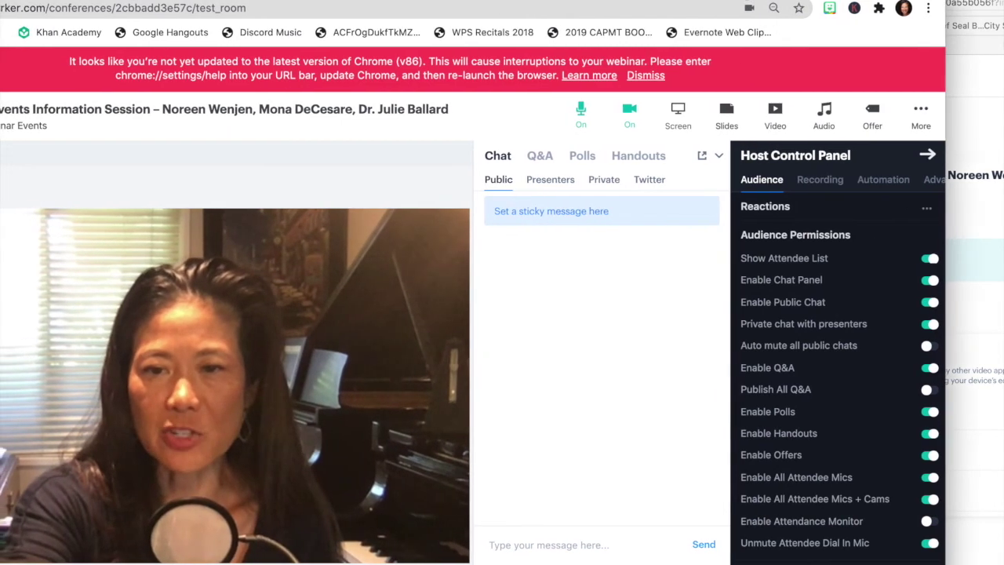
scroll(832, 272, down, 3)
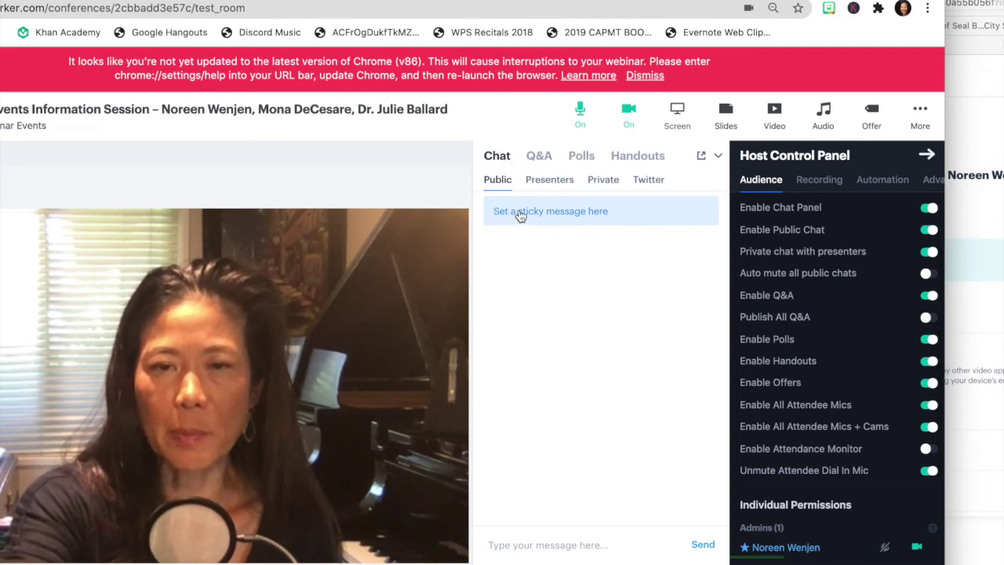
- Look through the room's Q&A, Polls, Handouts and private chat areas and recheck the audience permissions
click(537, 159)
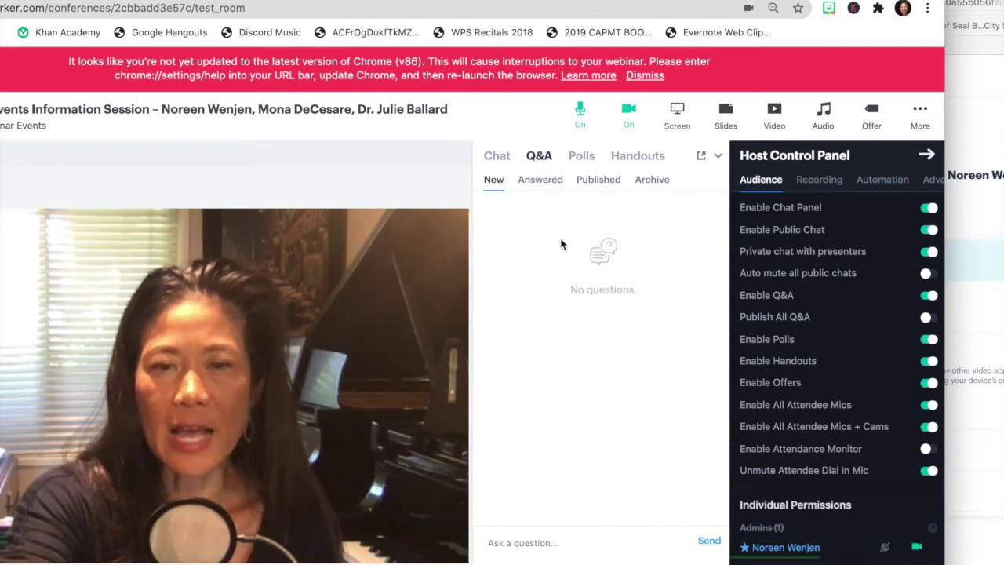
click(580, 160)
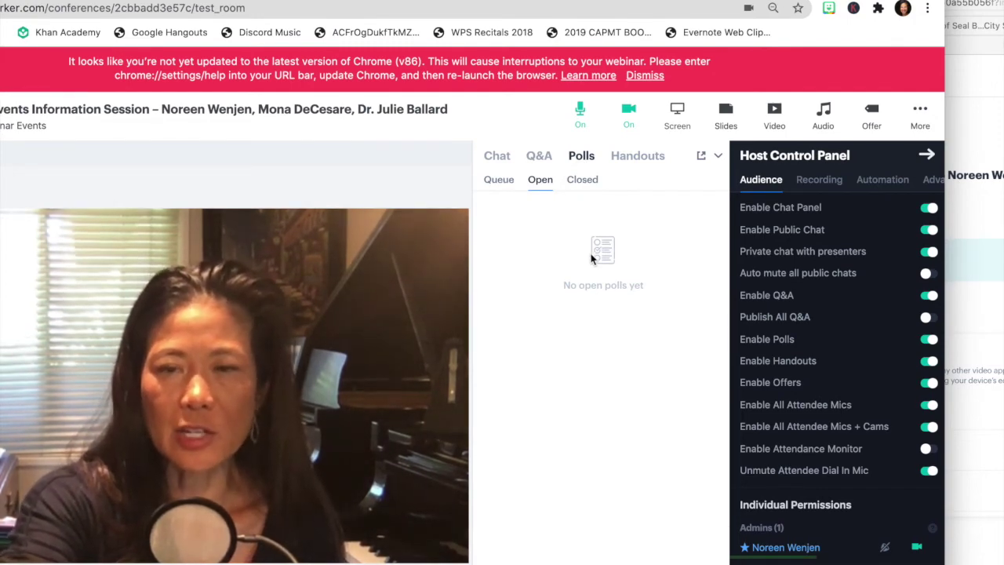
click(632, 159)
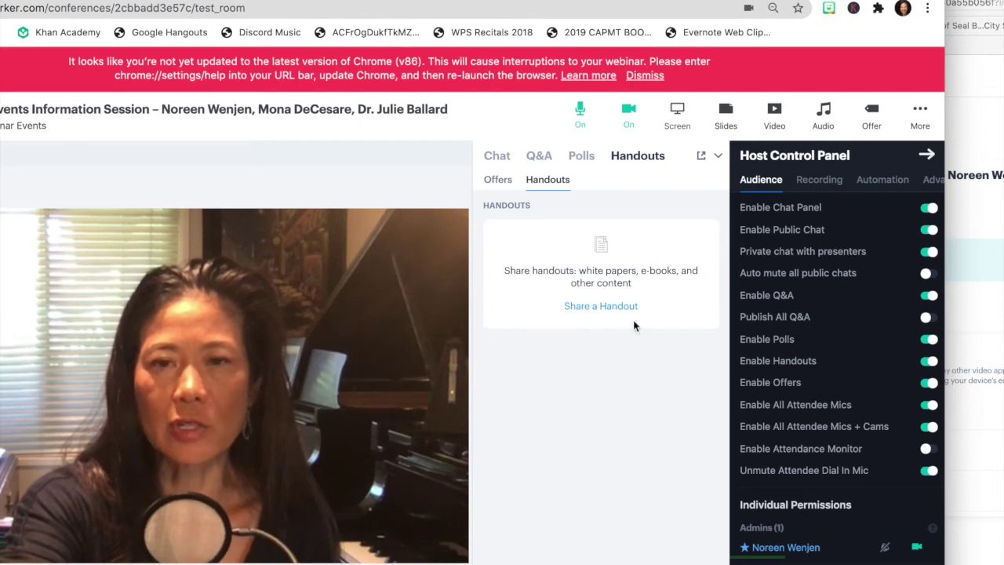
click(712, 160)
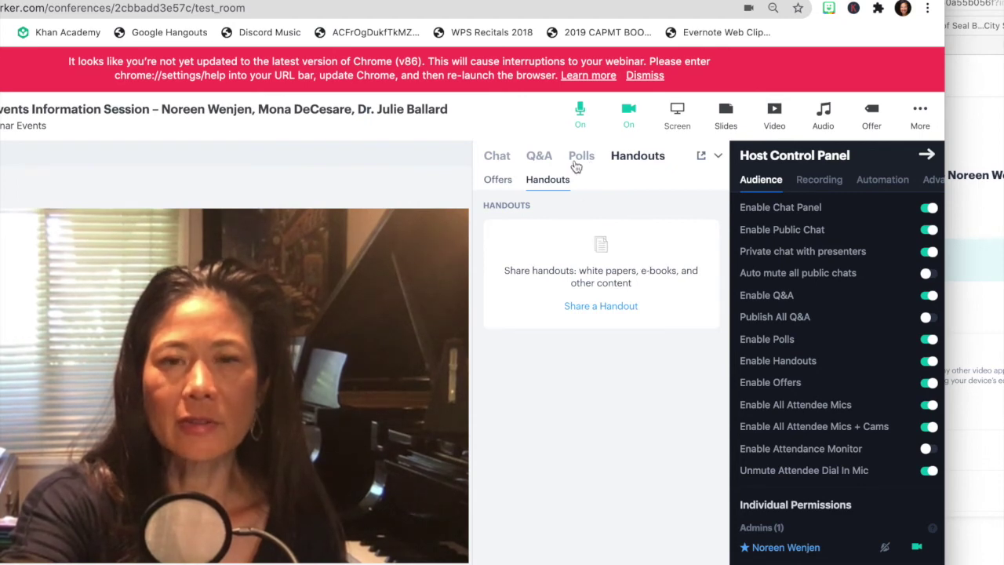
click(506, 157)
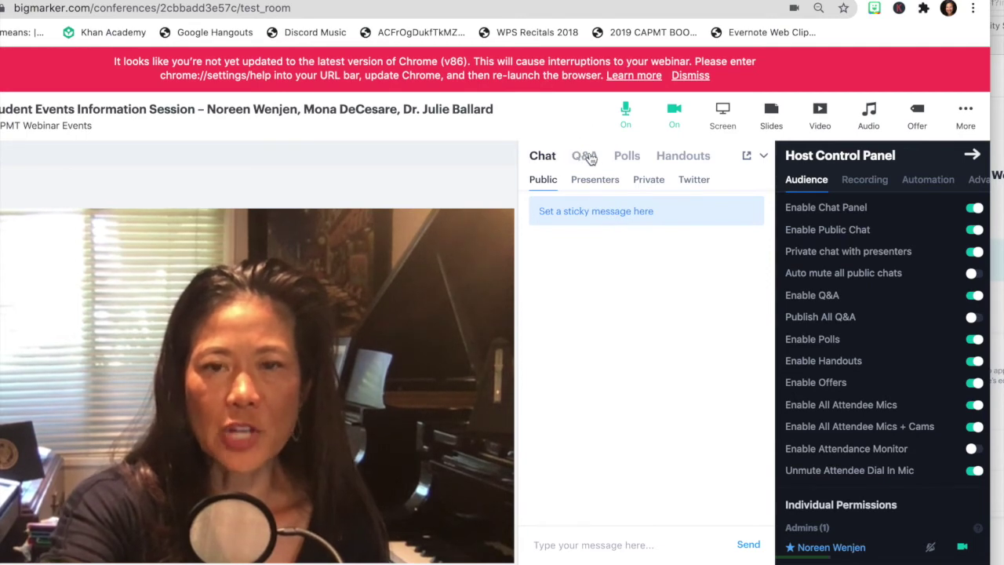
click(646, 181)
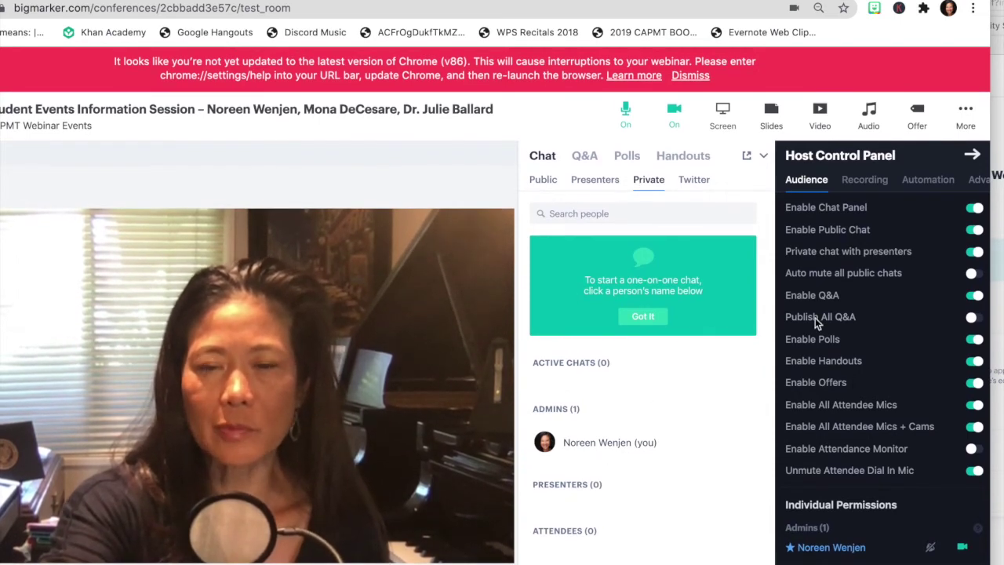
scroll(817, 357, down, 3)
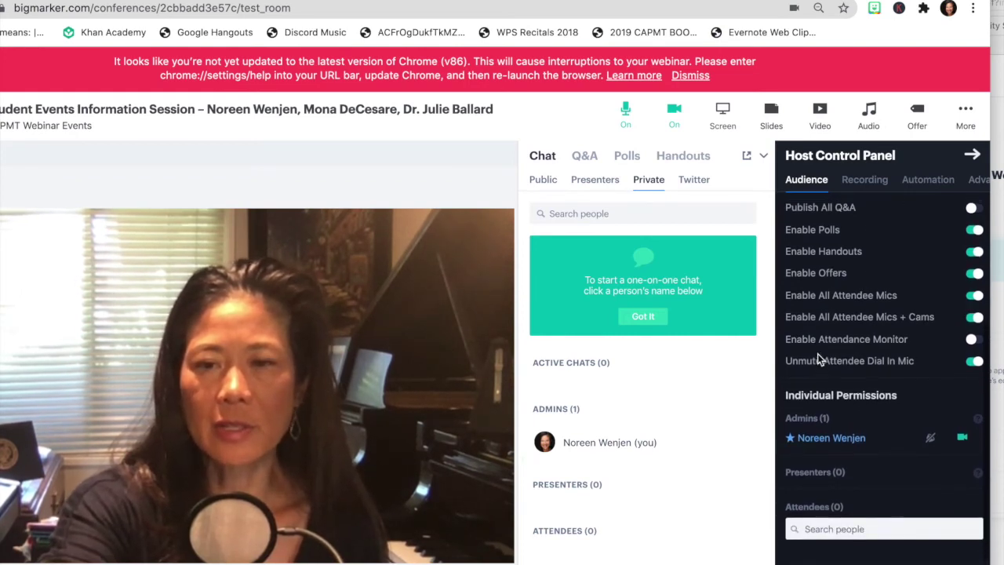
scroll(817, 357, up, 4)
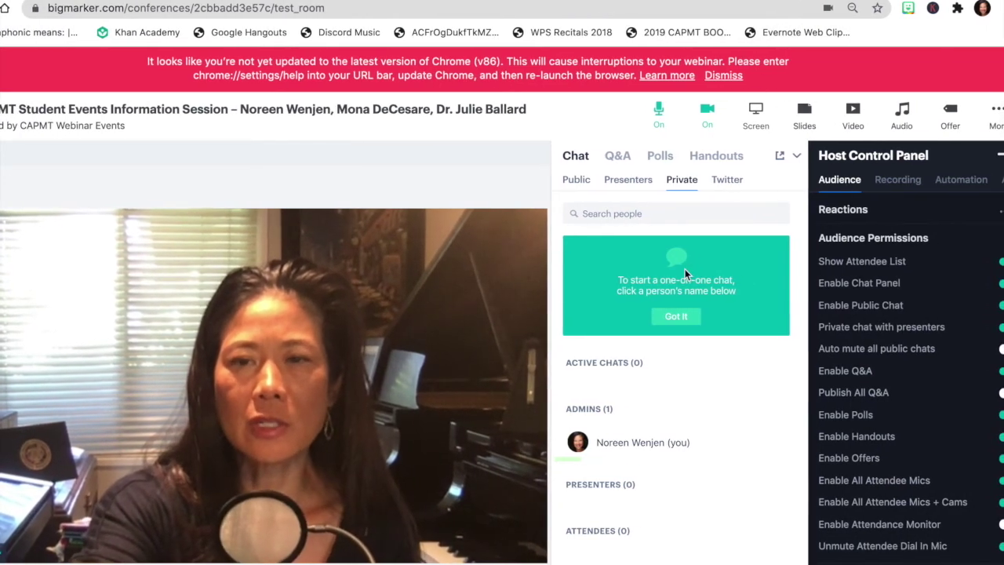
- Mute and unmute the microphone as a test, and view the camera options without changing them
click(661, 125)
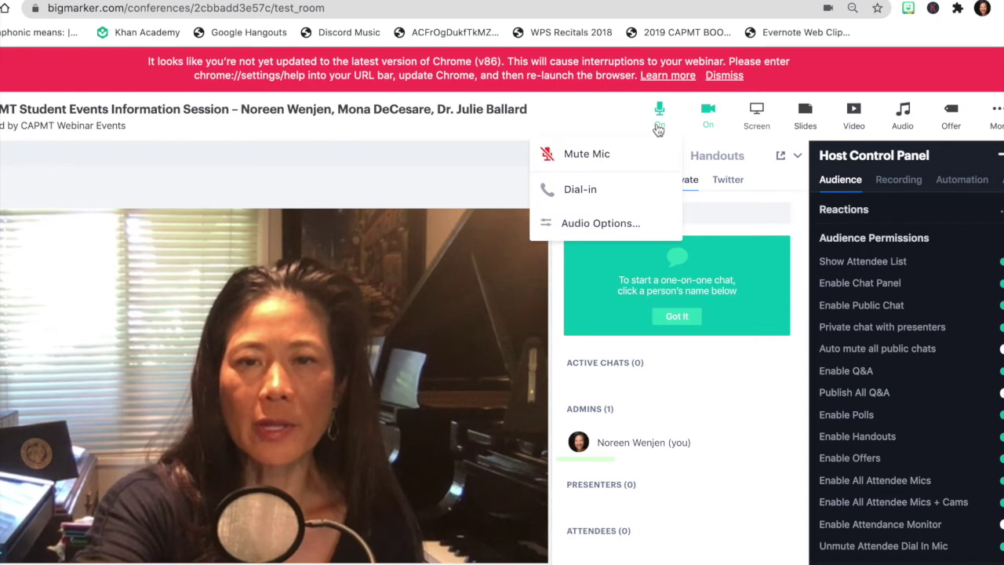
click(632, 151)
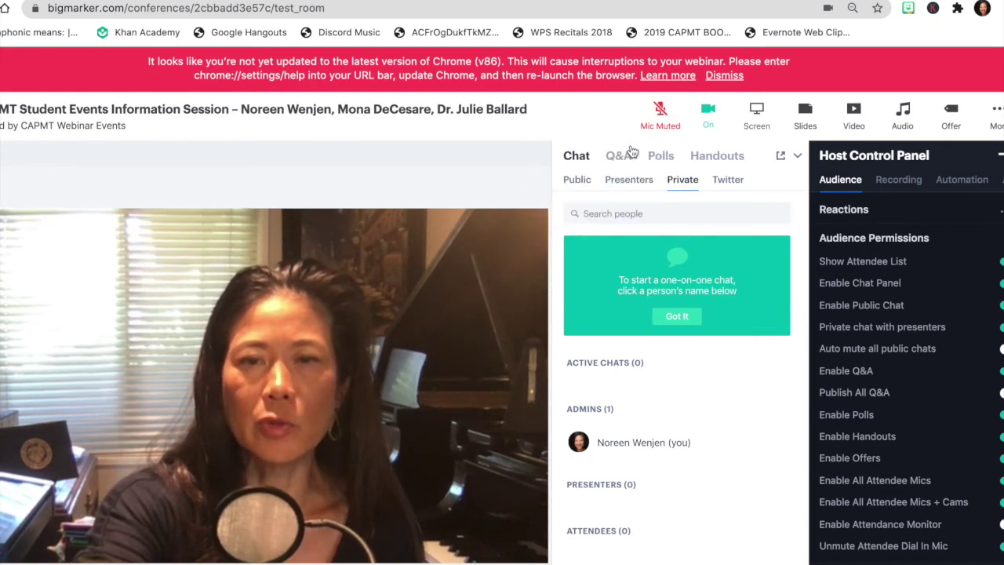
click(661, 116)
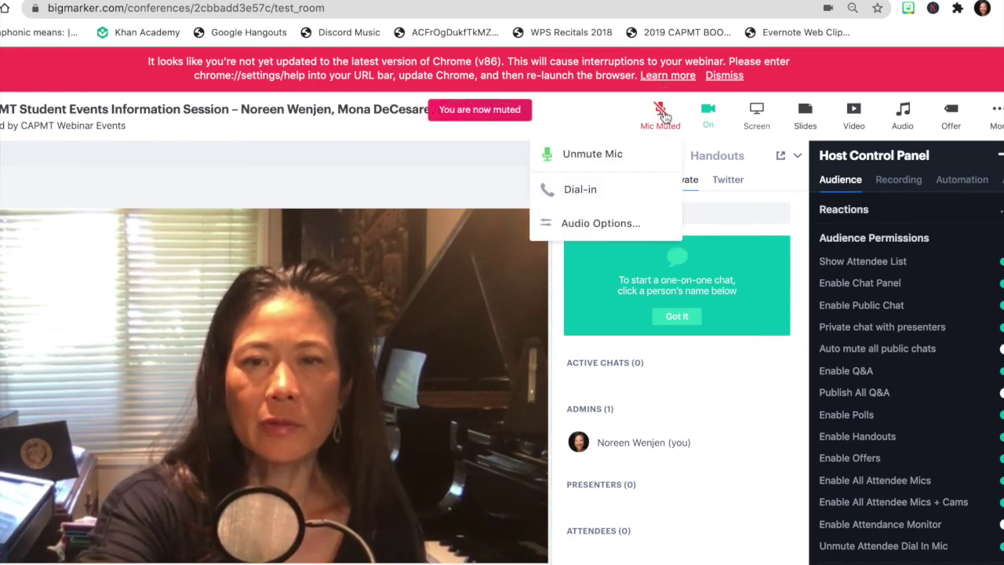
click(632, 150)
click(710, 112)
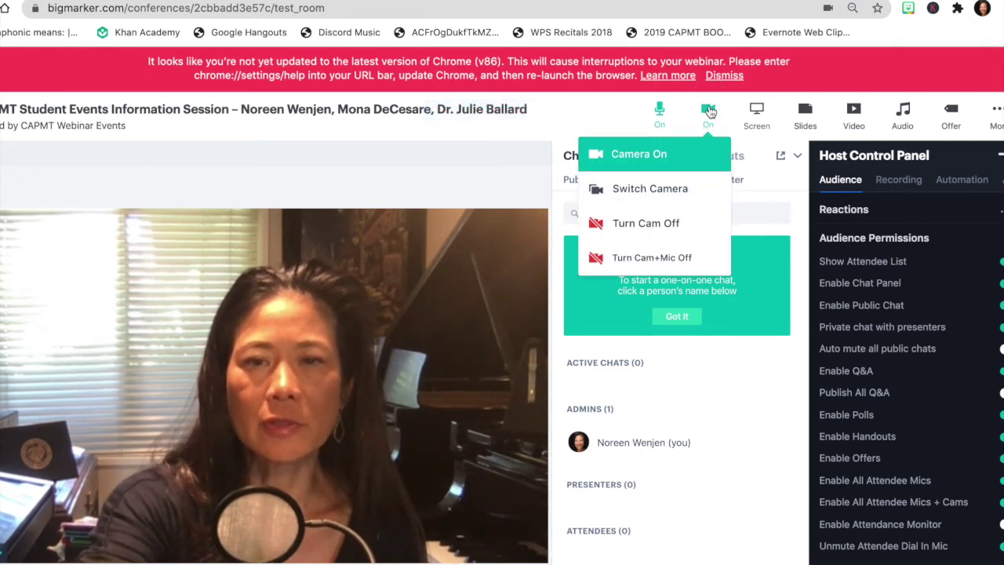
click(709, 112)
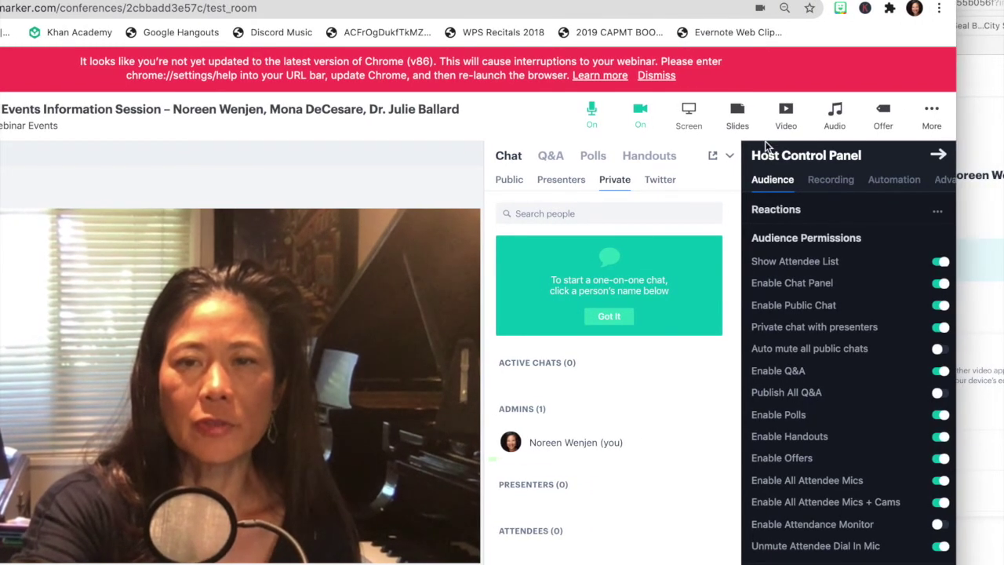
- Examine the individual permissions for admins, presenters and attendees, trying the microphone control beside the admin
scroll(786, 236, down, 3)
scroll(785, 236, down, 2)
scroll(812, 410, down, 1)
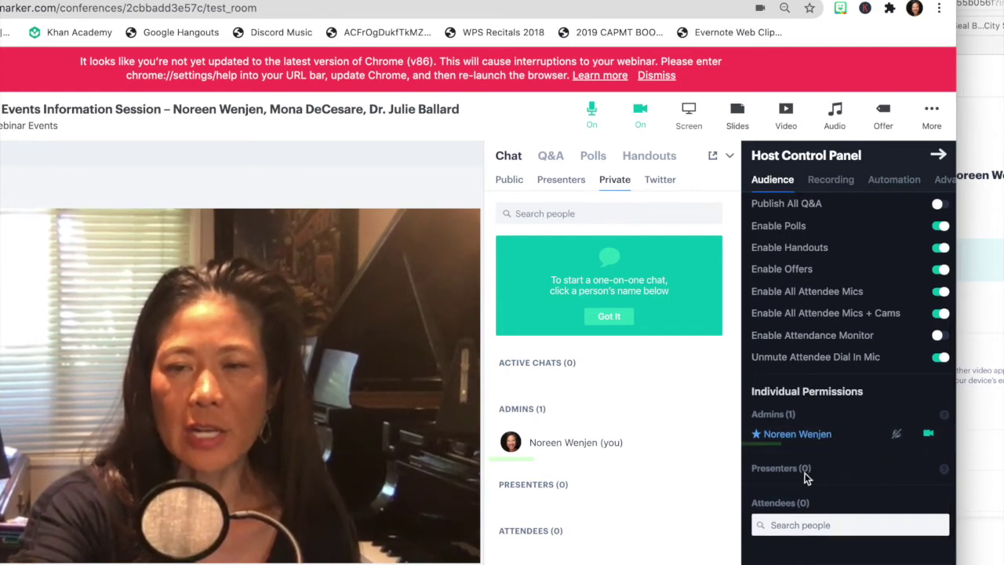
click(898, 436)
click(898, 438)
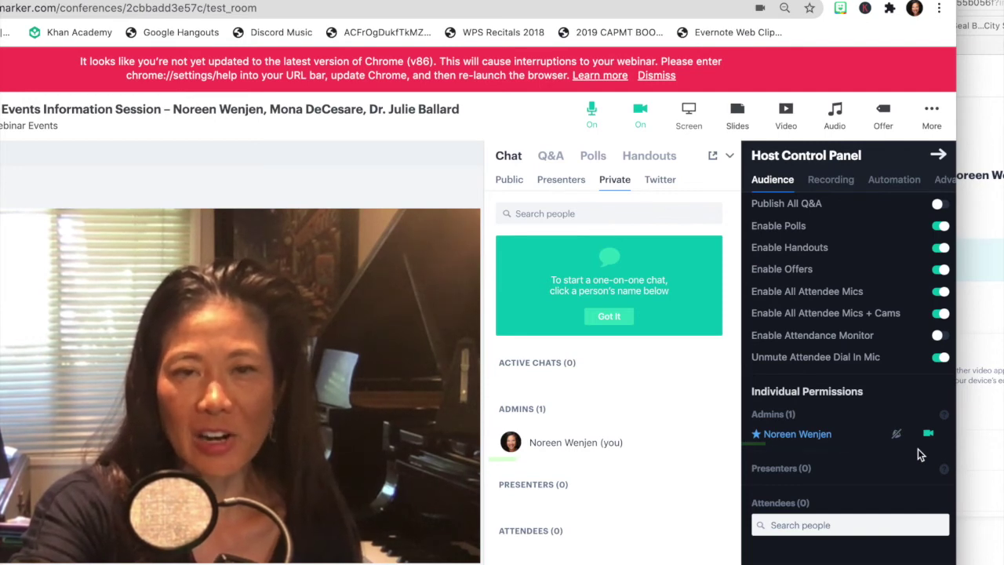
mouse_move(941, 416)
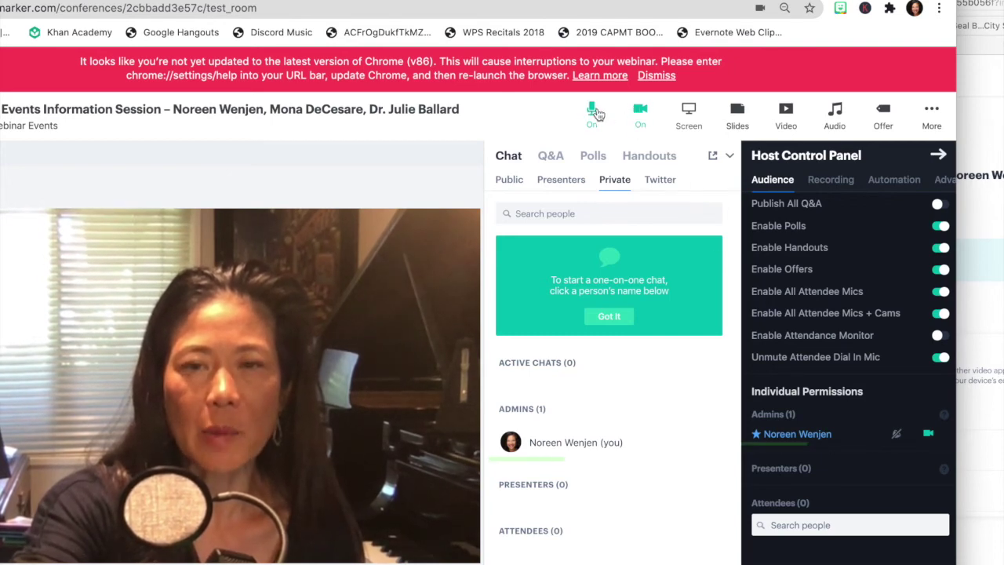
- Check the screen sharing control and the MP4 and YouTube options for adding a video, without adding one
click(688, 116)
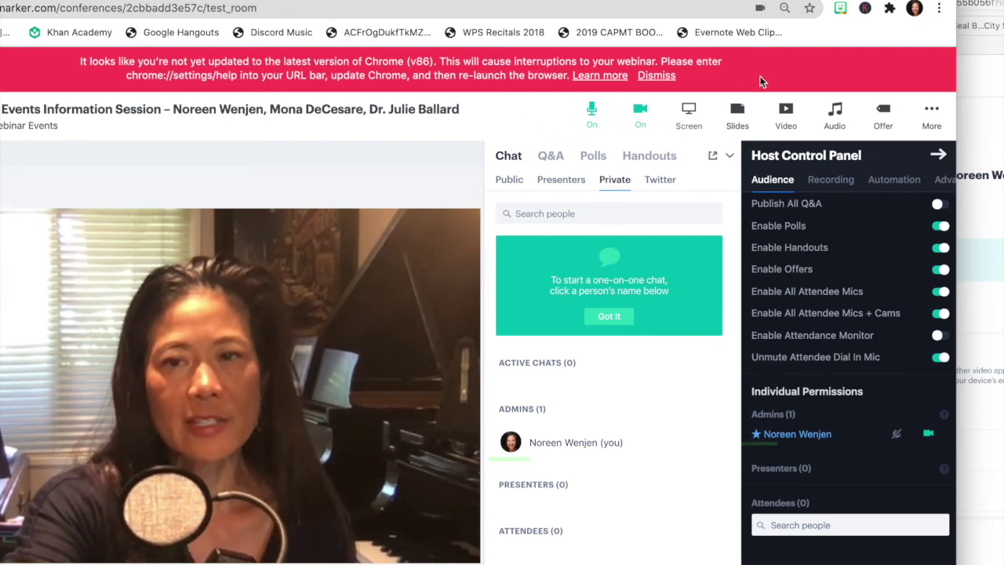
click(782, 114)
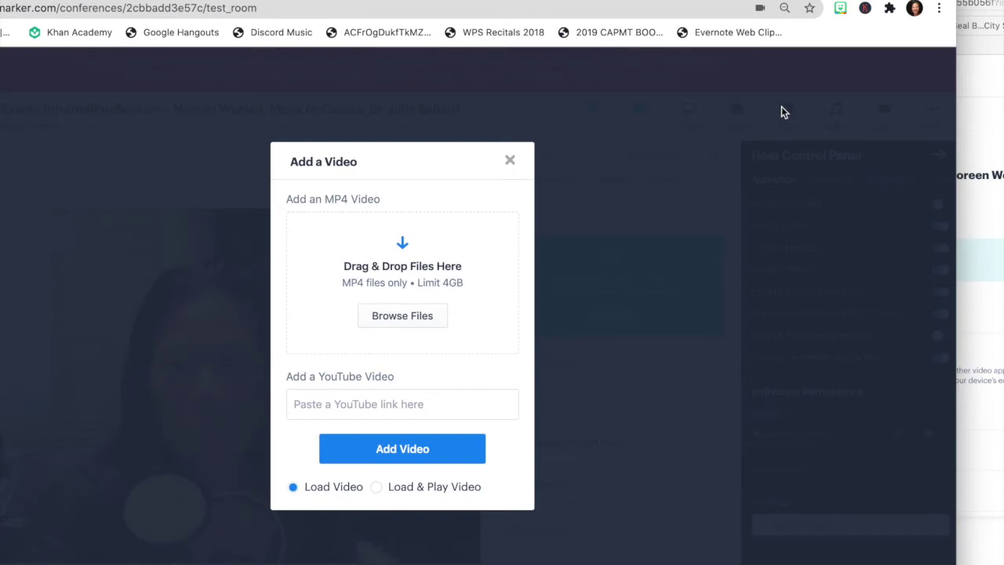
click(385, 402)
click(510, 163)
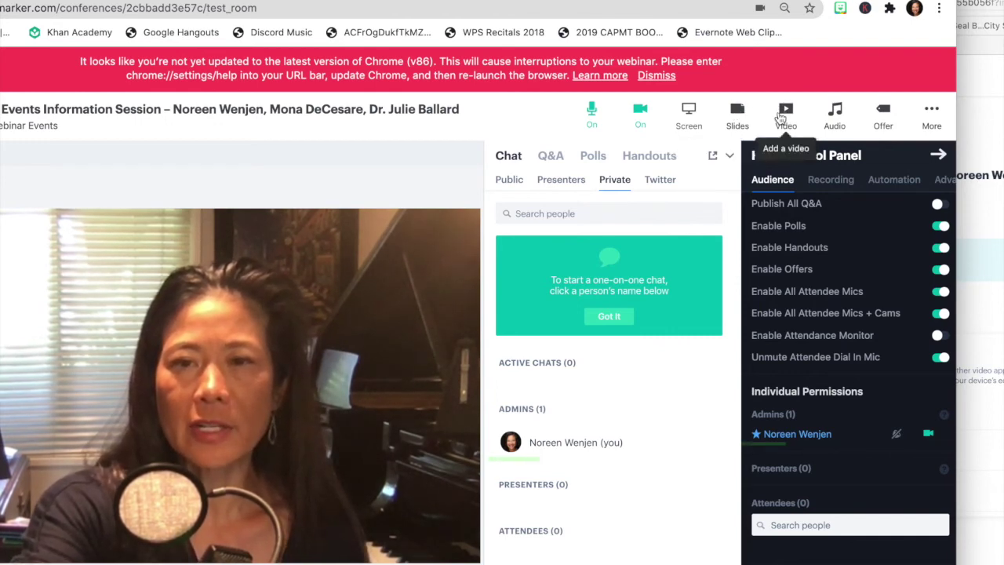
- Launch a blank whiteboard from the presentation slides options and close the dialog
click(737, 115)
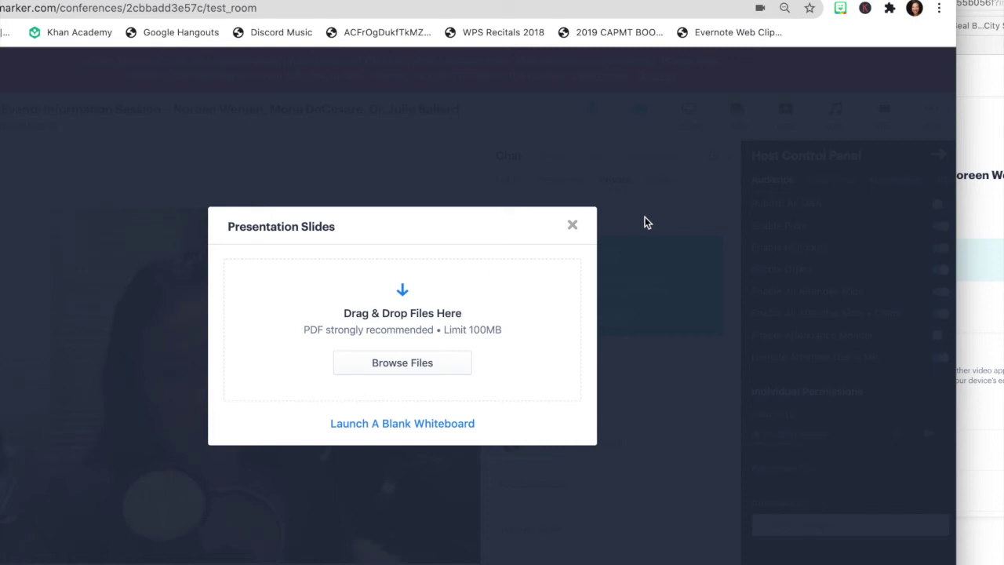
click(451, 427)
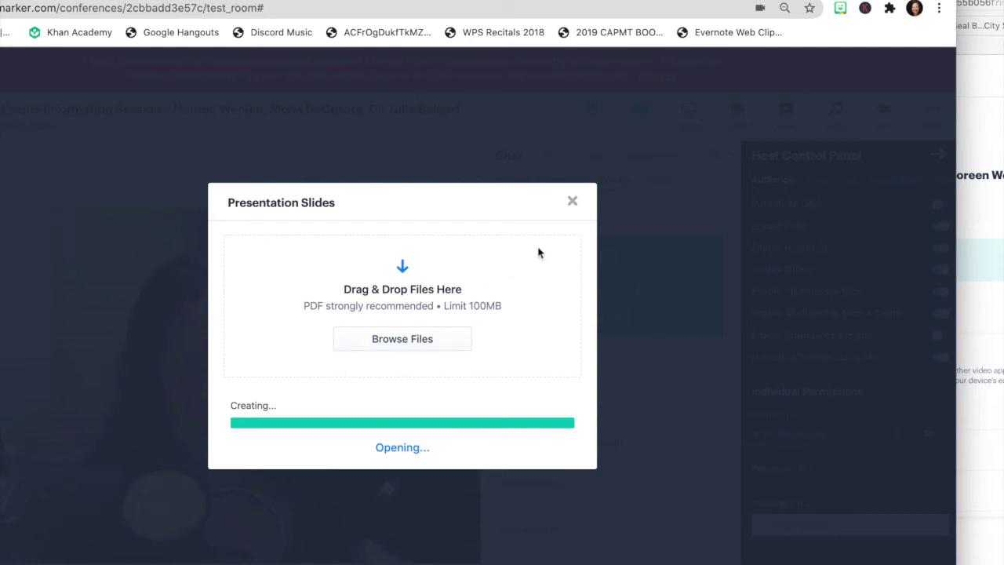
click(573, 202)
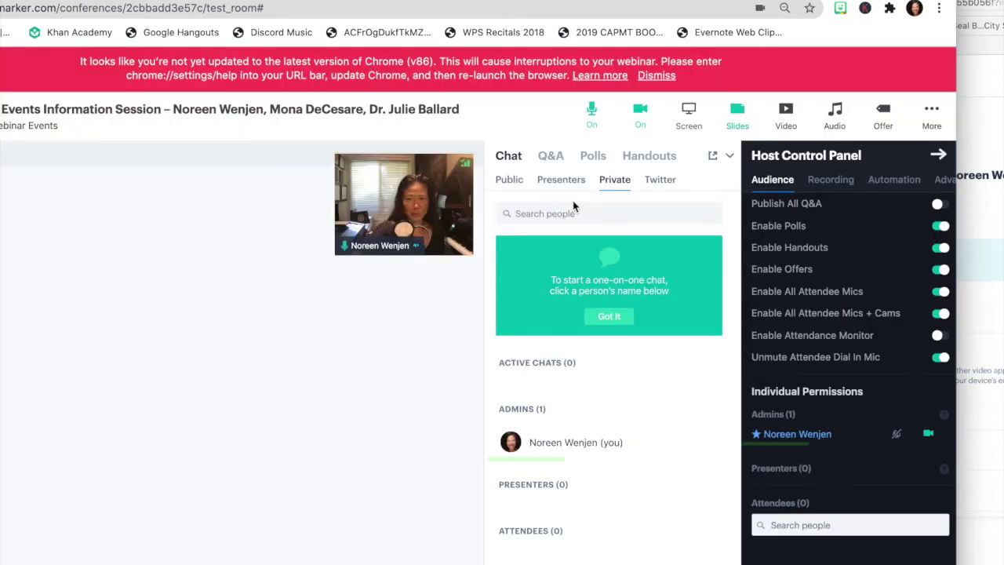
- Check the music upload options and the entire screen, application window and Chrome tab sharing choices, without loading or sharing anything
click(836, 116)
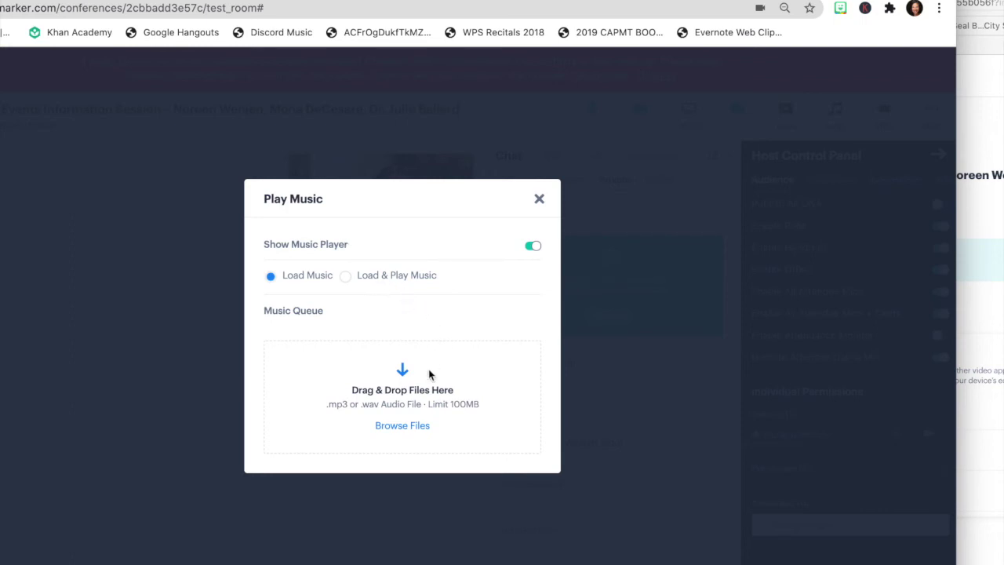
click(539, 199)
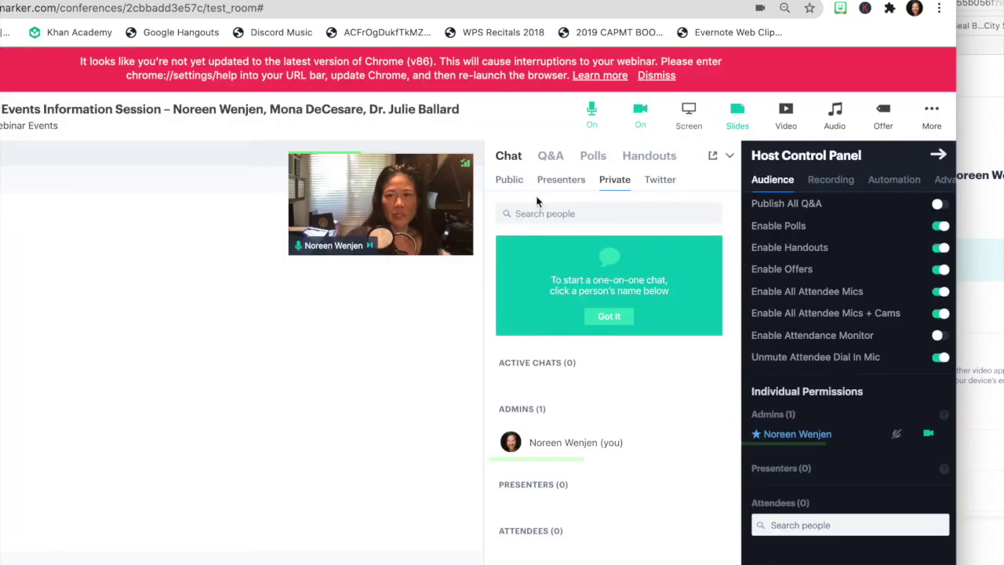
click(690, 116)
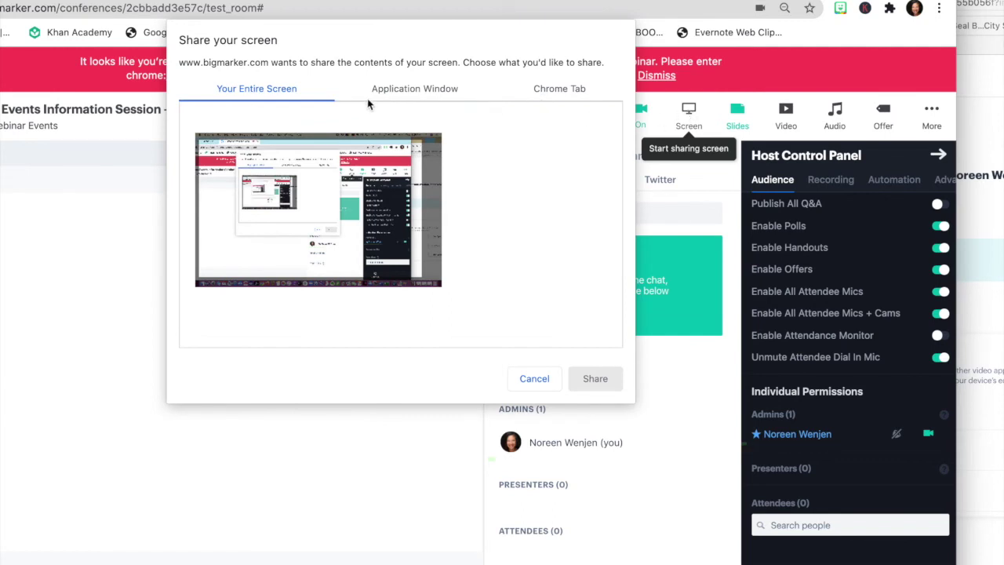
click(410, 86)
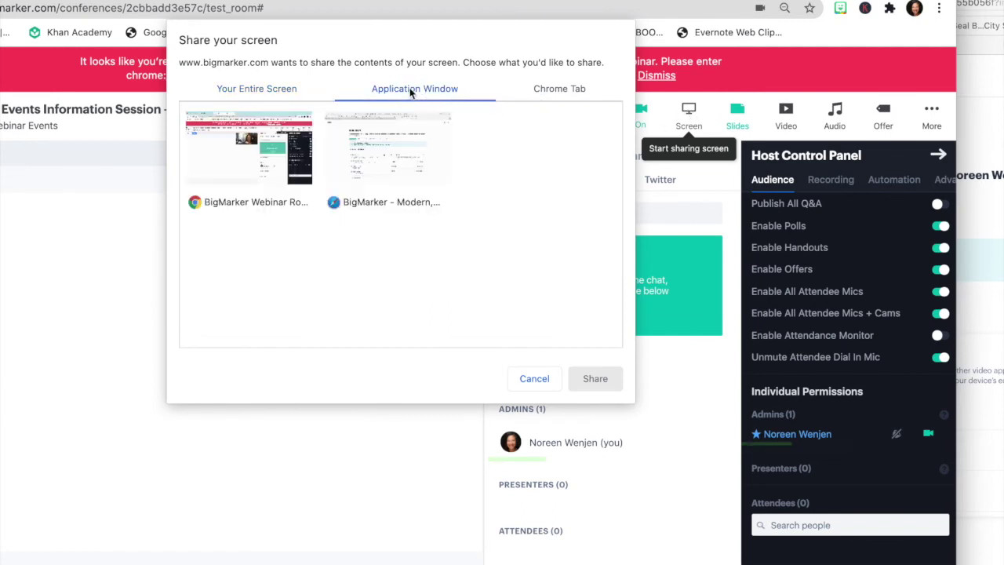
click(542, 89)
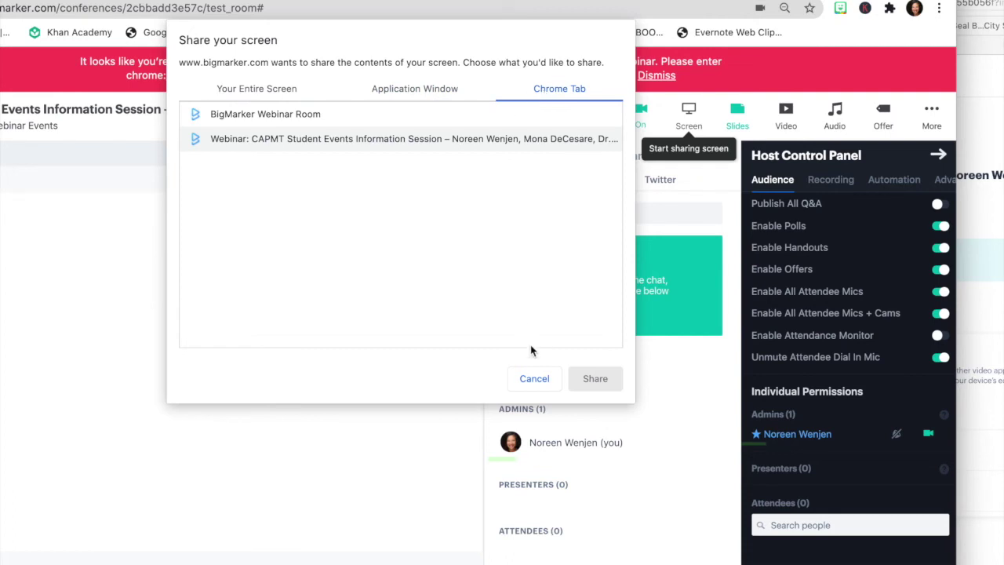
click(533, 378)
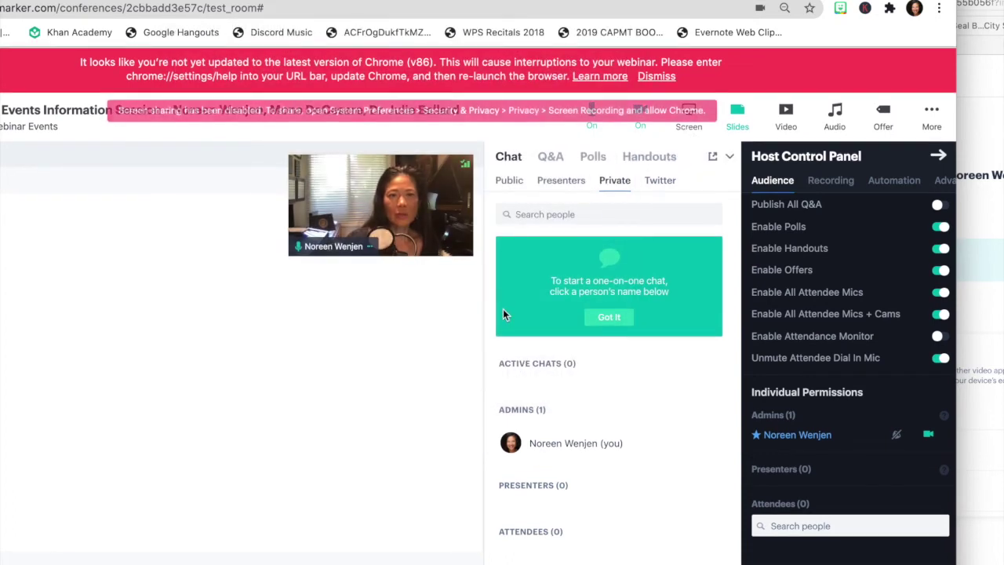
- View the pop-up offer and Invite & Share options without creating an offer or sending invitations
click(887, 109)
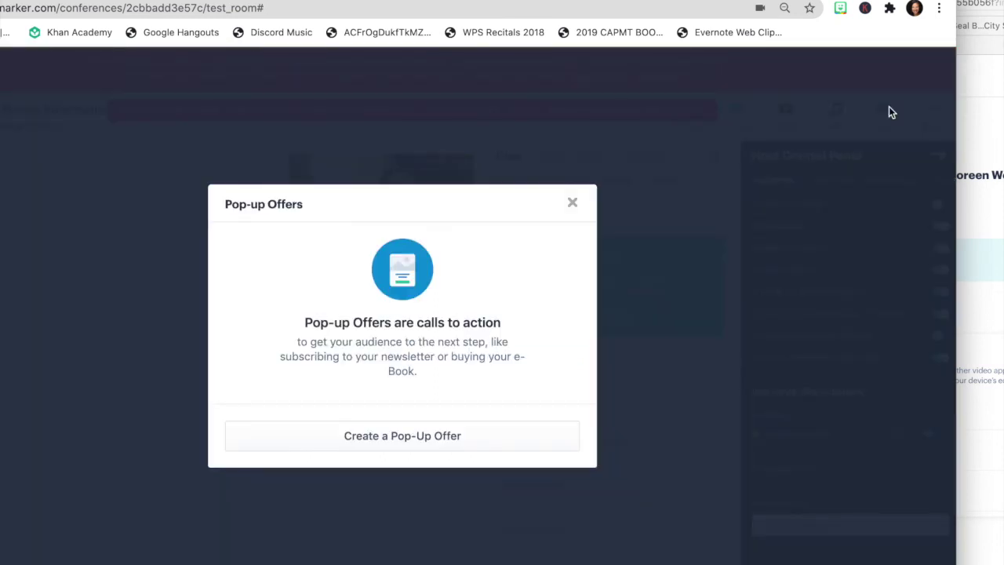
click(573, 203)
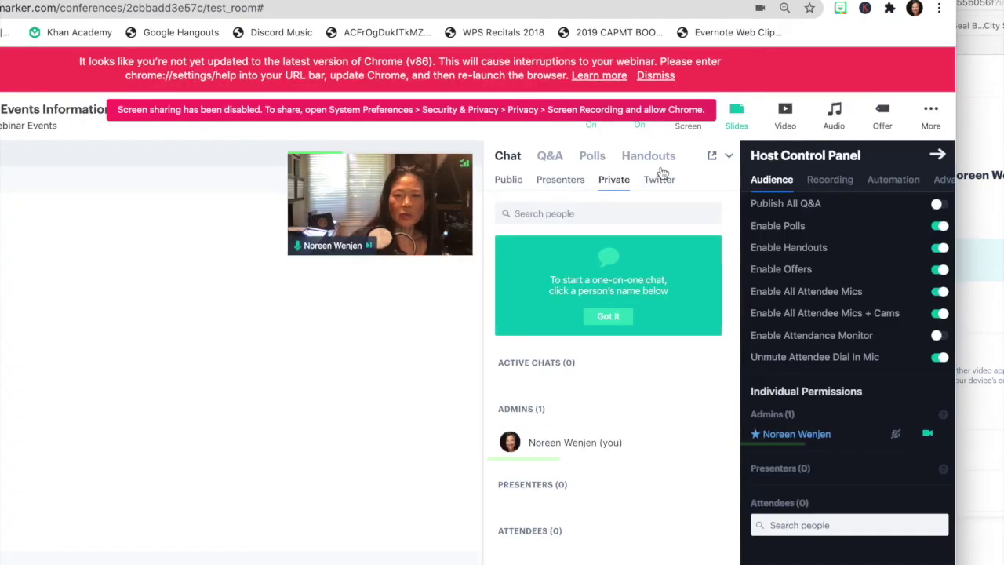
click(930, 111)
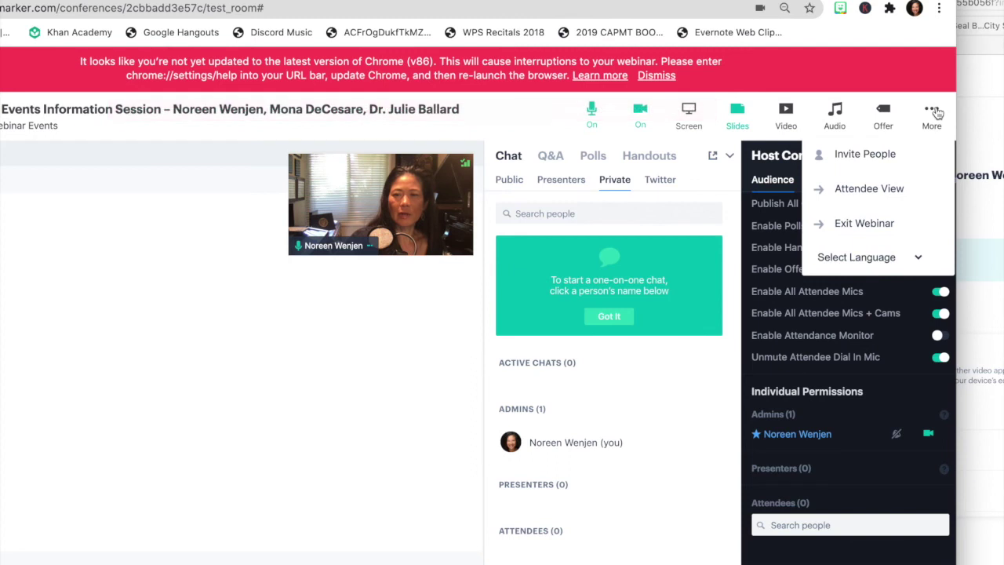
click(871, 155)
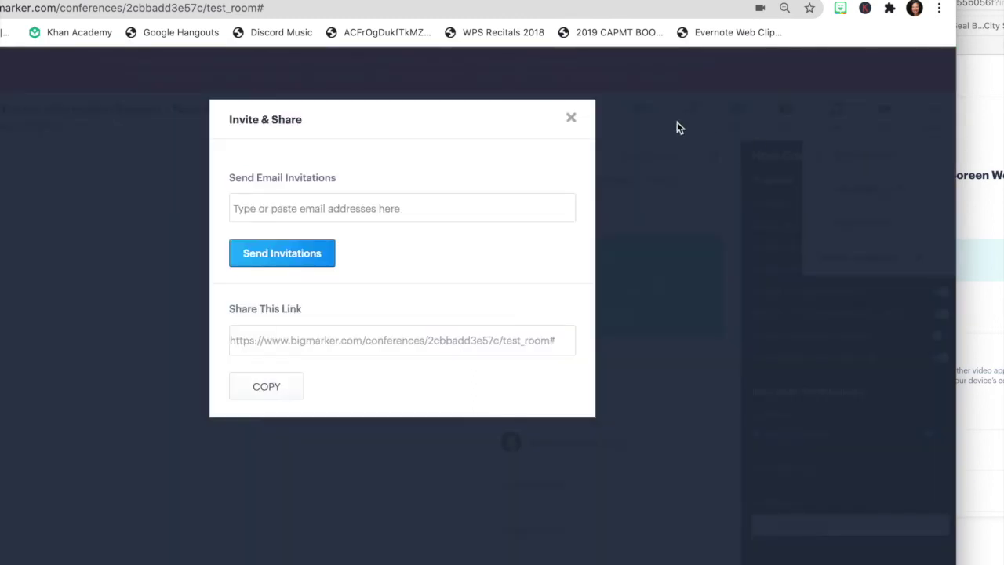
click(571, 117)
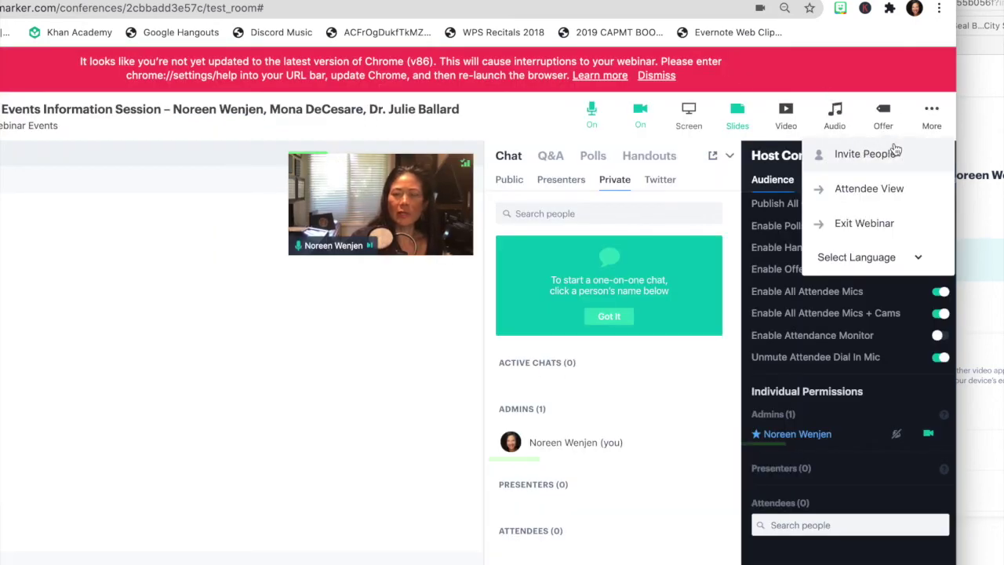
- Open the Attendee View preview, collapse its chat area and try exiting the webinar from there
click(850, 192)
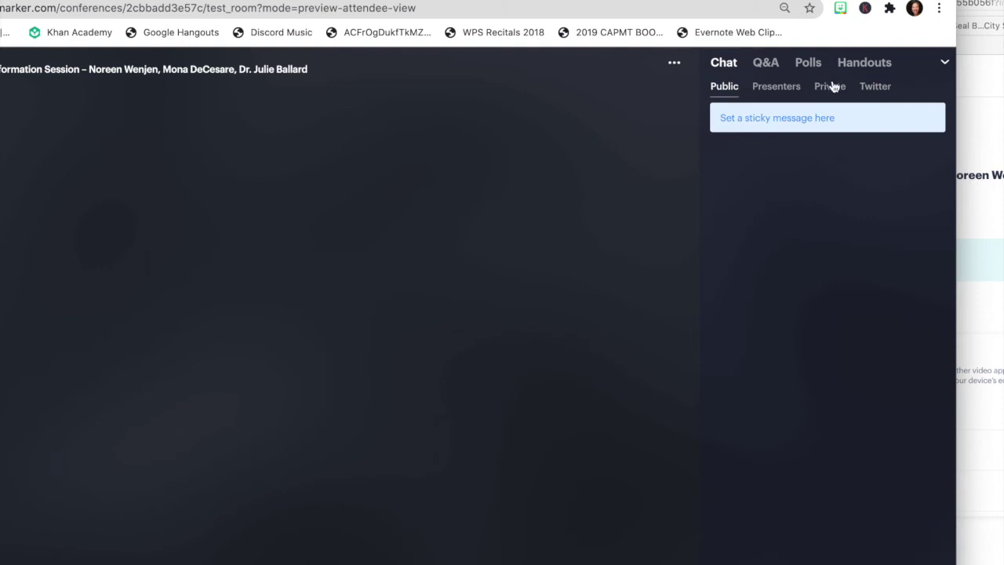
click(943, 64)
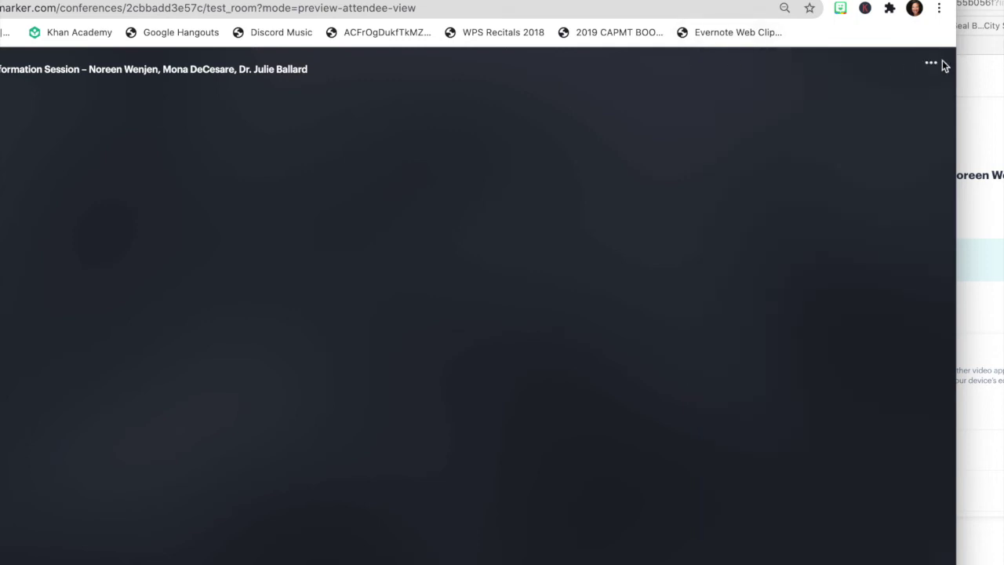
click(934, 64)
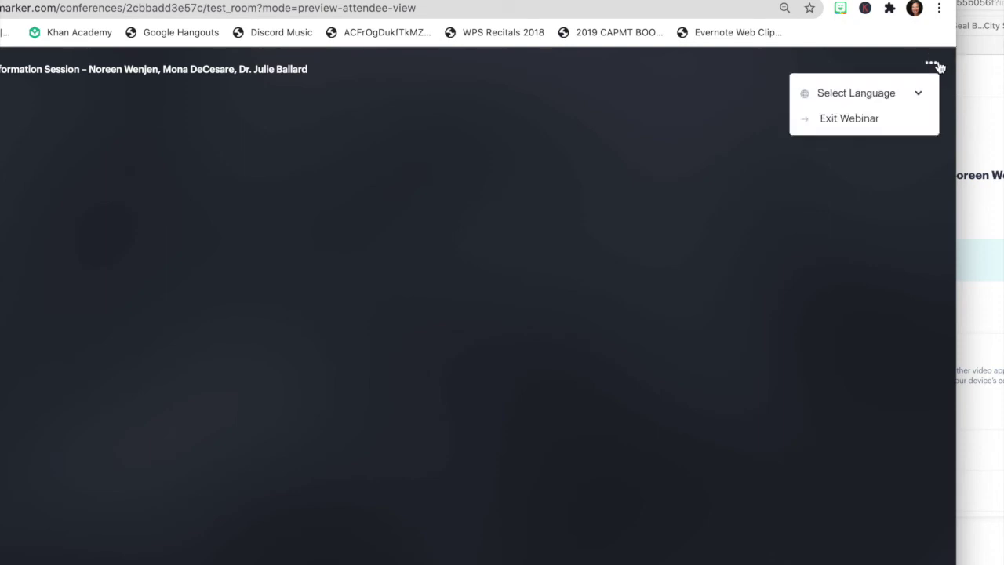
click(863, 119)
click(784, 8)
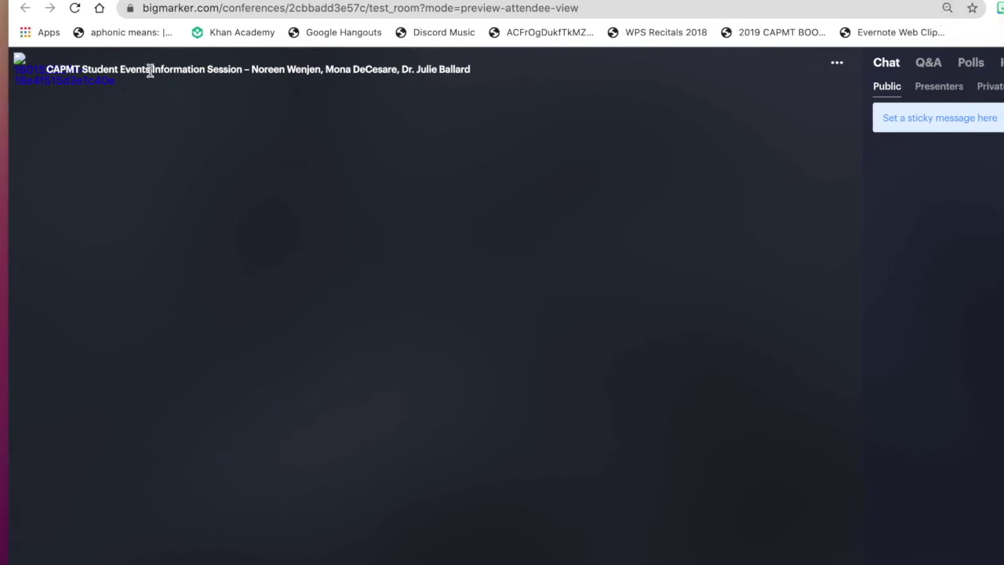
- Inspect the attendee preview's Customize Branding settings without changing them, try Exit Webinar again and collapse the chat area
click(20, 61)
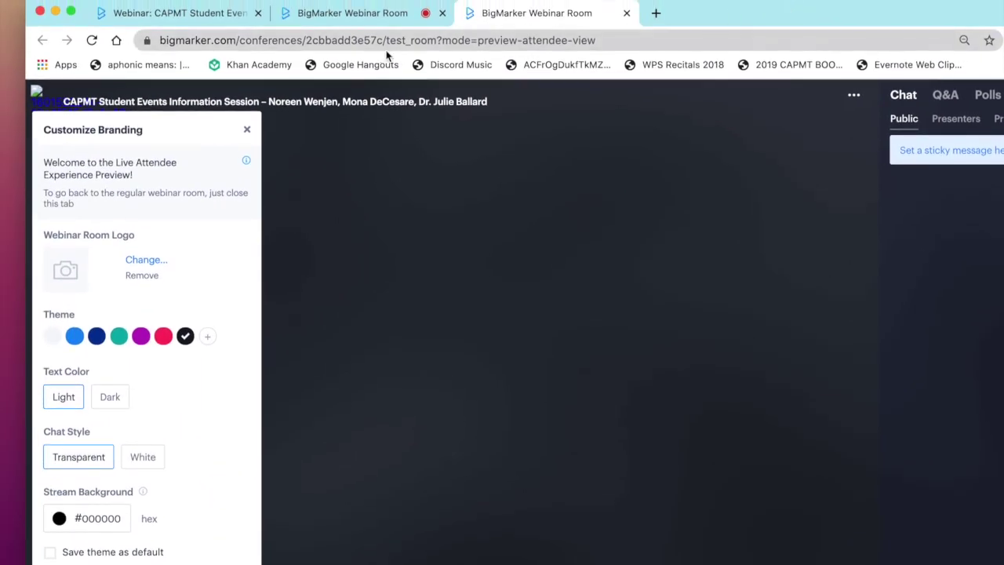
click(246, 129)
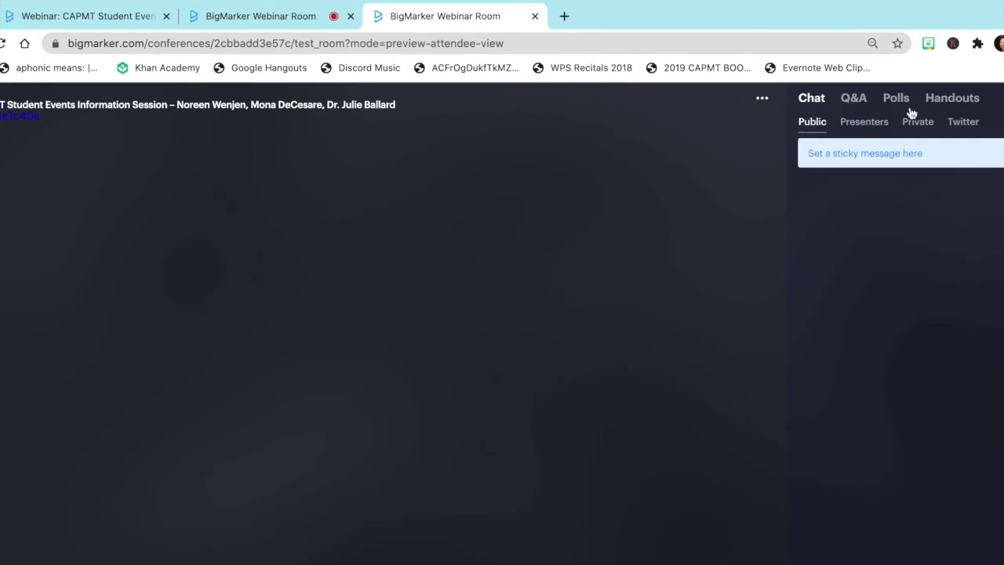
click(761, 99)
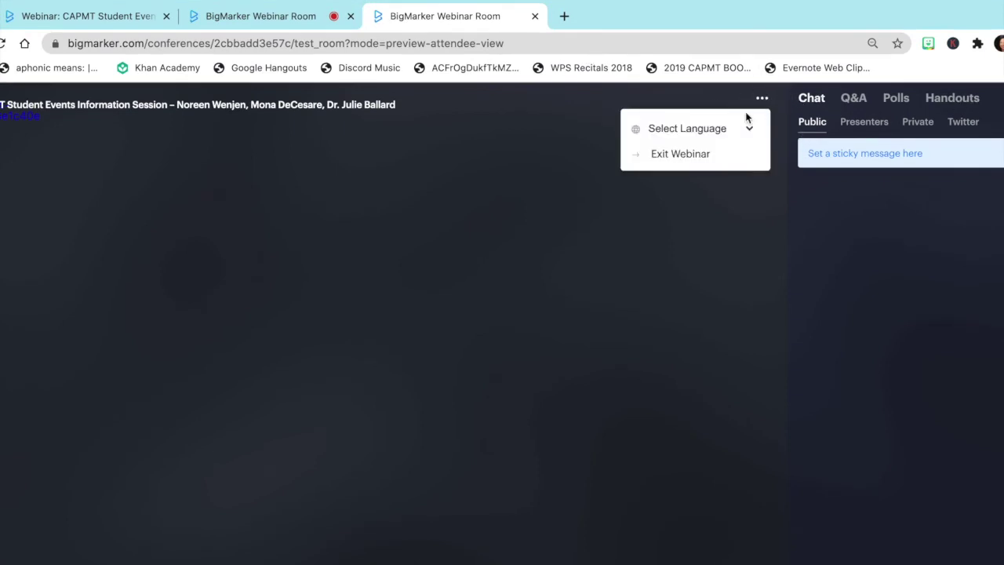
click(701, 157)
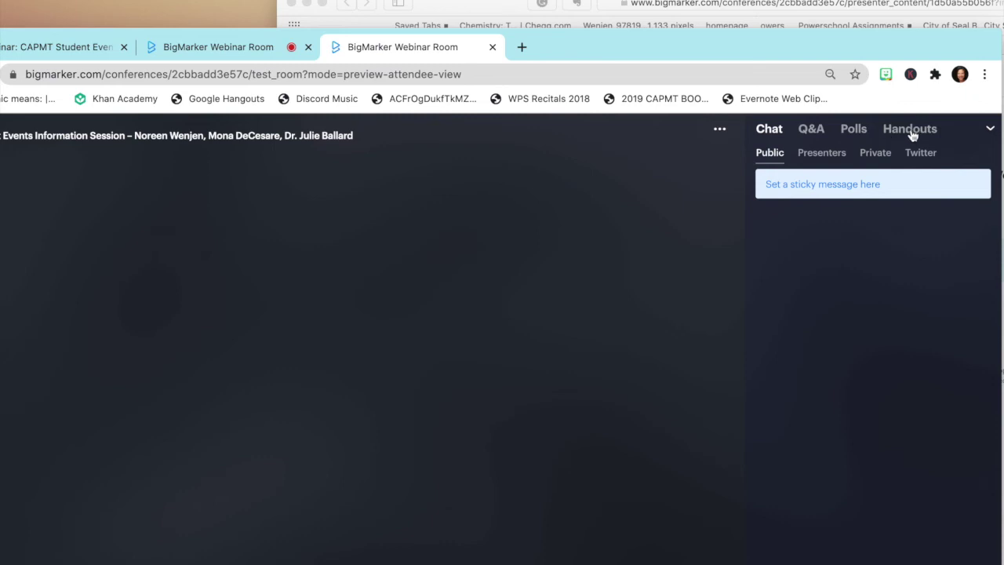
click(986, 130)
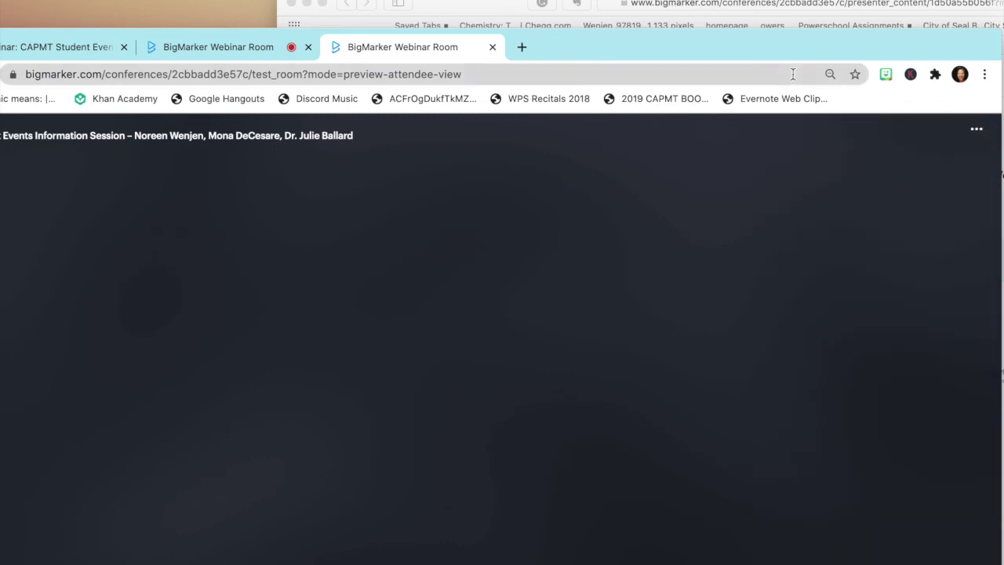
- Return to the host's webinar room and look over the individual and audience permissions
click(253, 50)
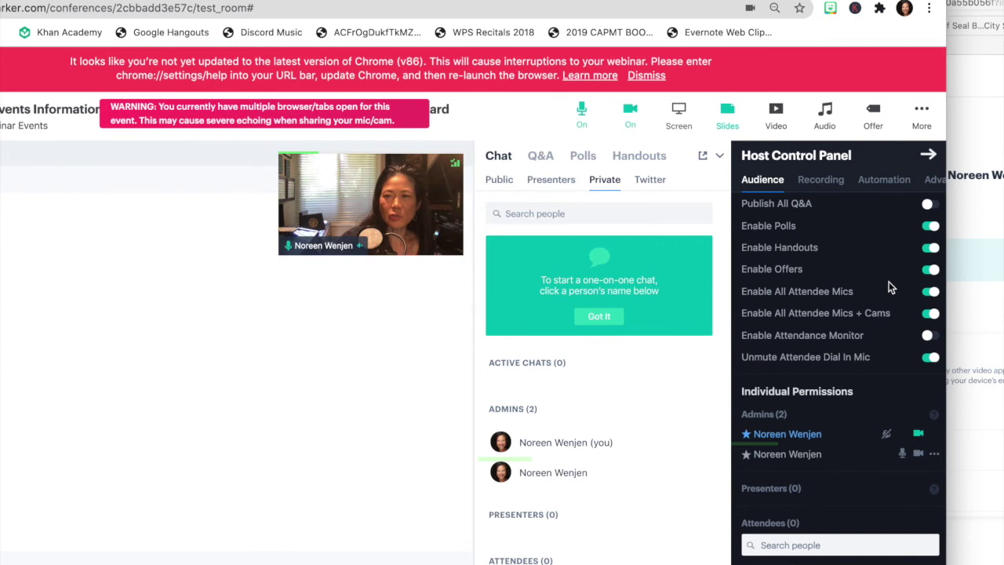
scroll(888, 287, down, 1)
scroll(888, 287, up, 4)
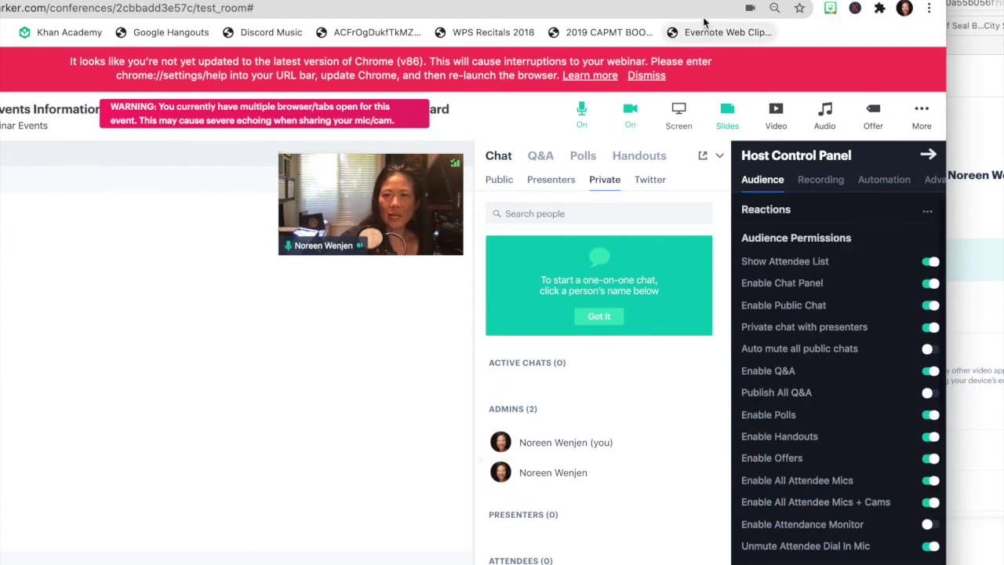
- Examine the host controls for Recording, Automation, Advanced and Log without changing any setting
click(821, 181)
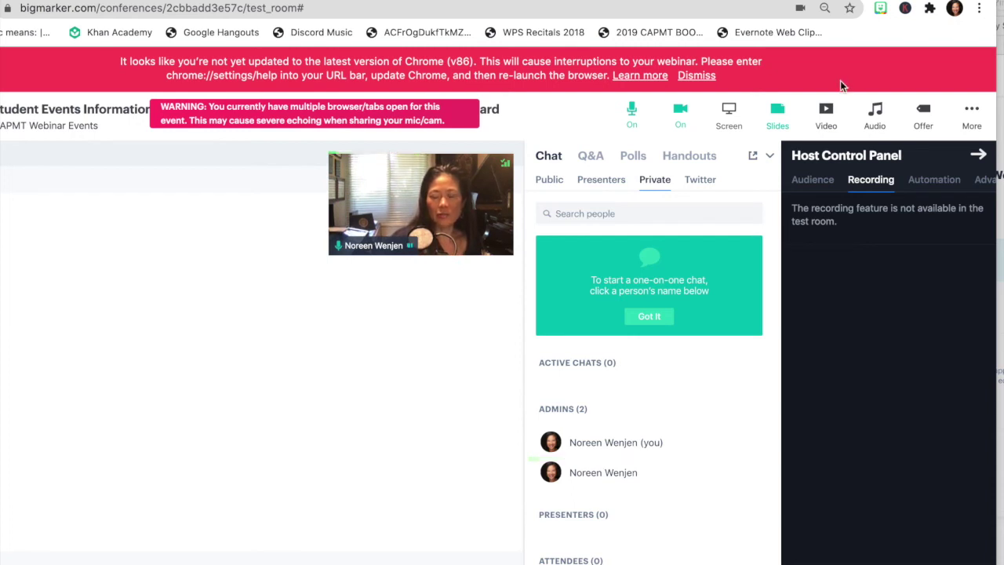
click(928, 185)
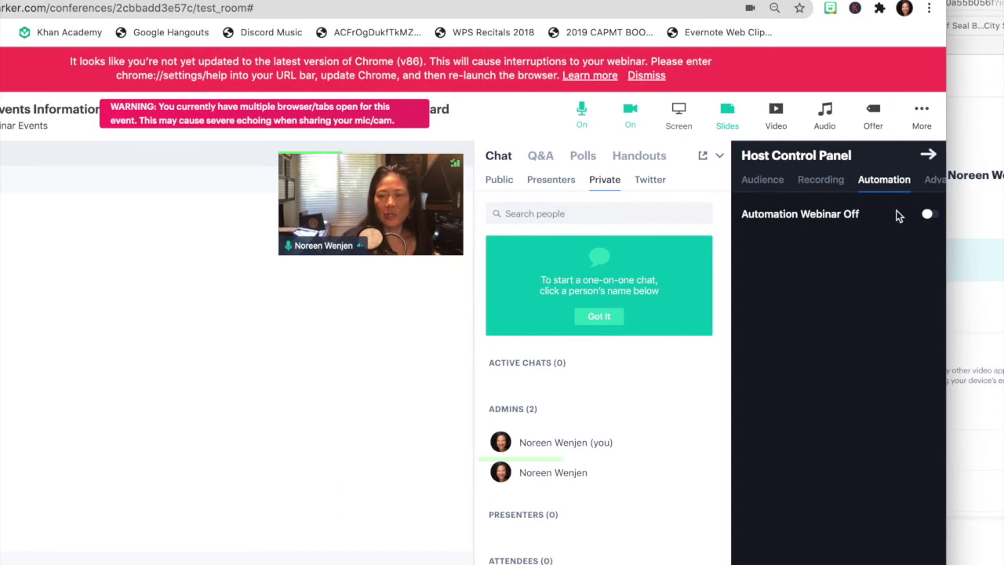
scroll(927, 185, right, 2)
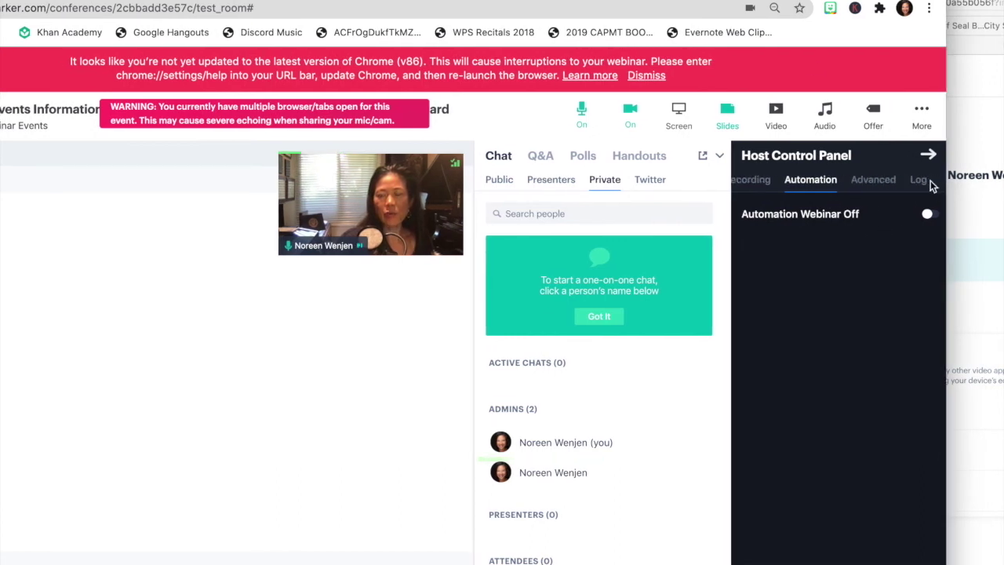
click(882, 184)
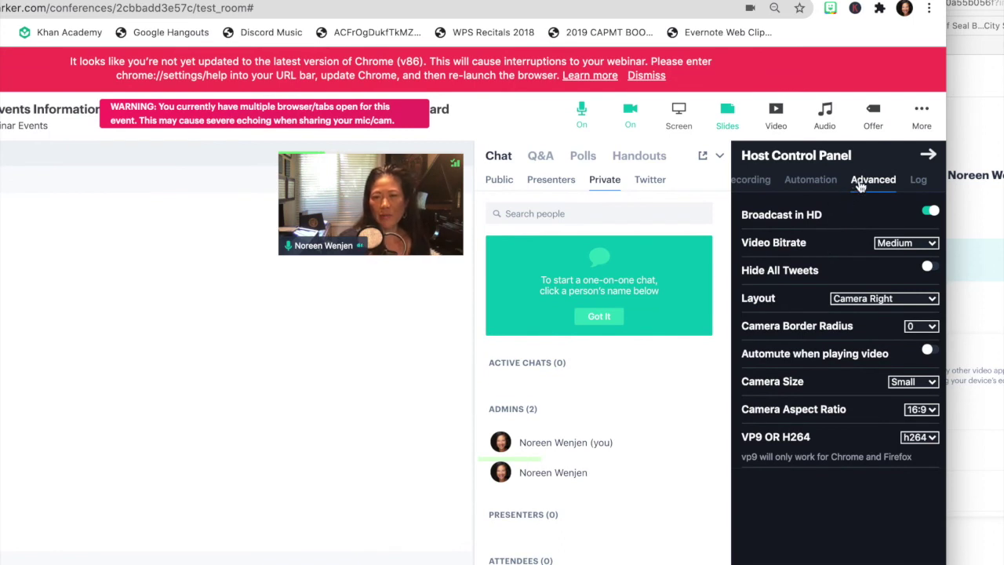
click(918, 182)
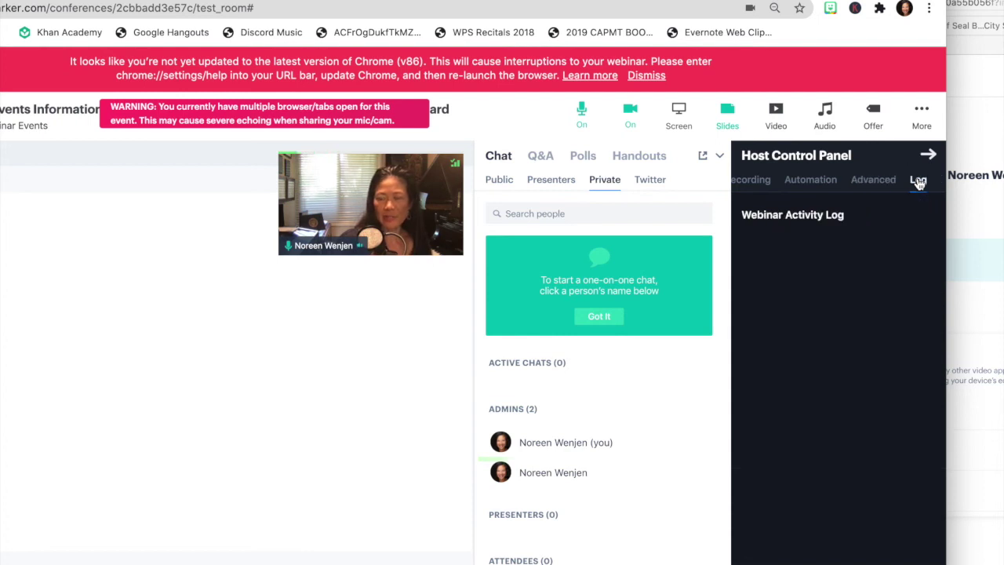
- Go back to the Audience host controls and review the list of audience permissions through to the individual permissions
scroll(777, 186, left, 2)
scroll(760, 185, left, 1)
click(761, 181)
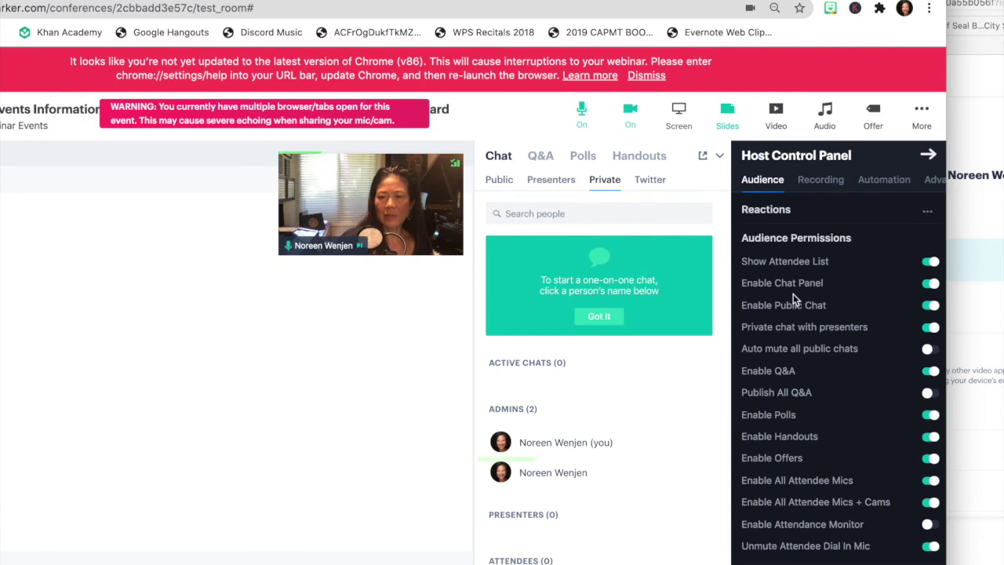
scroll(792, 293, down, 3)
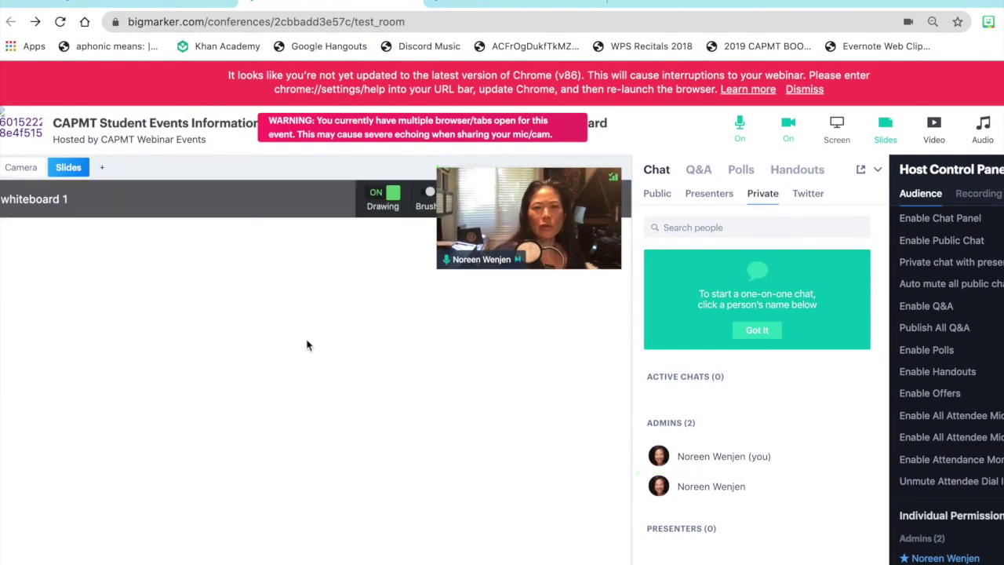
click(110, 168)
click(161, 193)
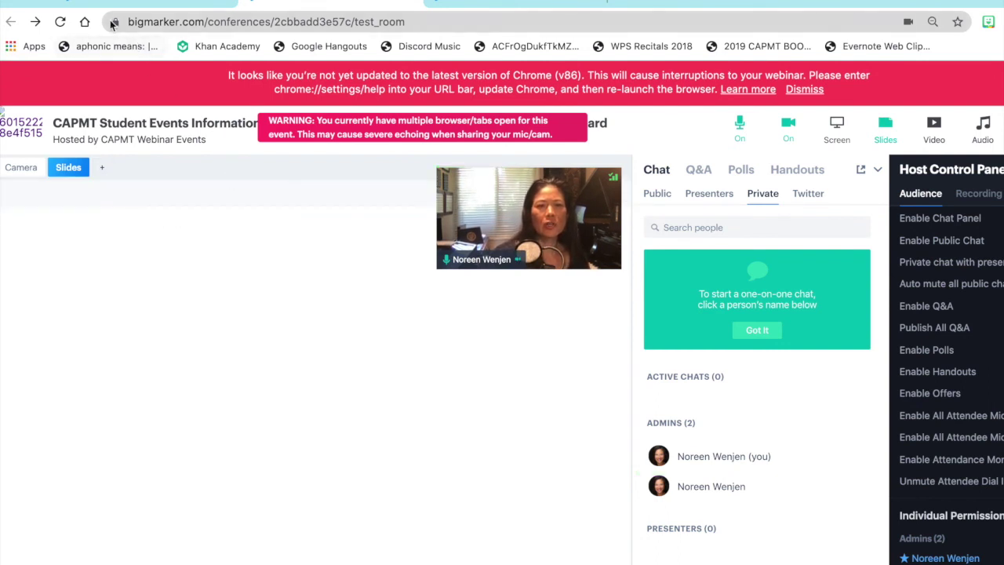
mouse_move(26, 132)
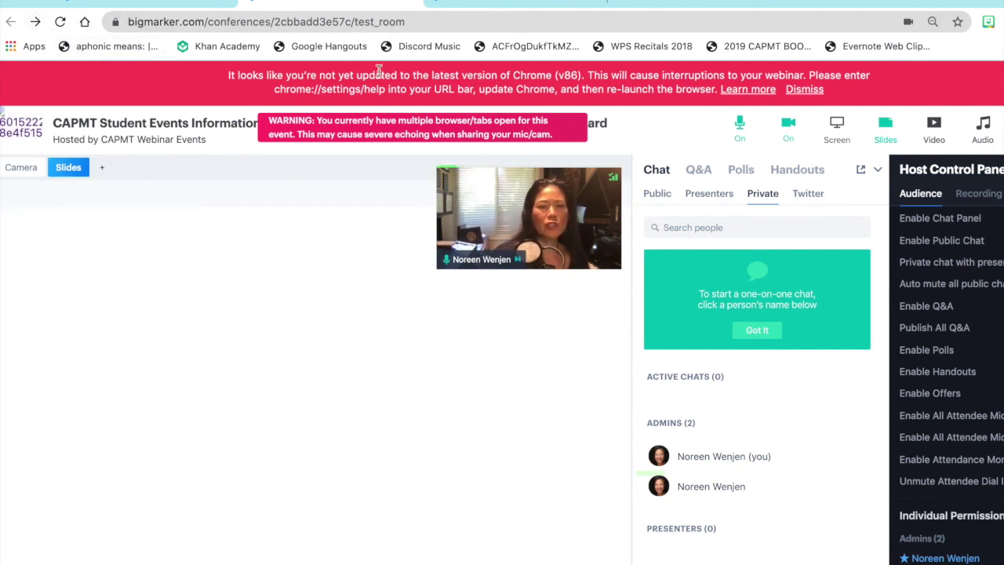
mouse_move(664, 2)
mouse_down()
mouse_move(710, 4)
mouse_move(676, 6)
mouse_up()
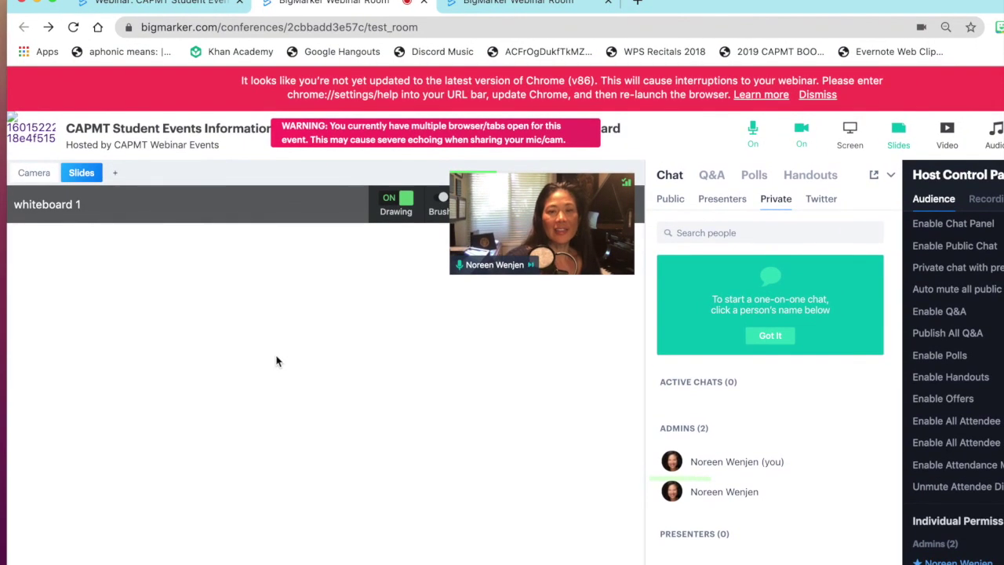
- Leave the practice room for the webinar management page, open the host dashboard and look over the upcoming webinars
click(190, 5)
scroll(227, 212, up, 2)
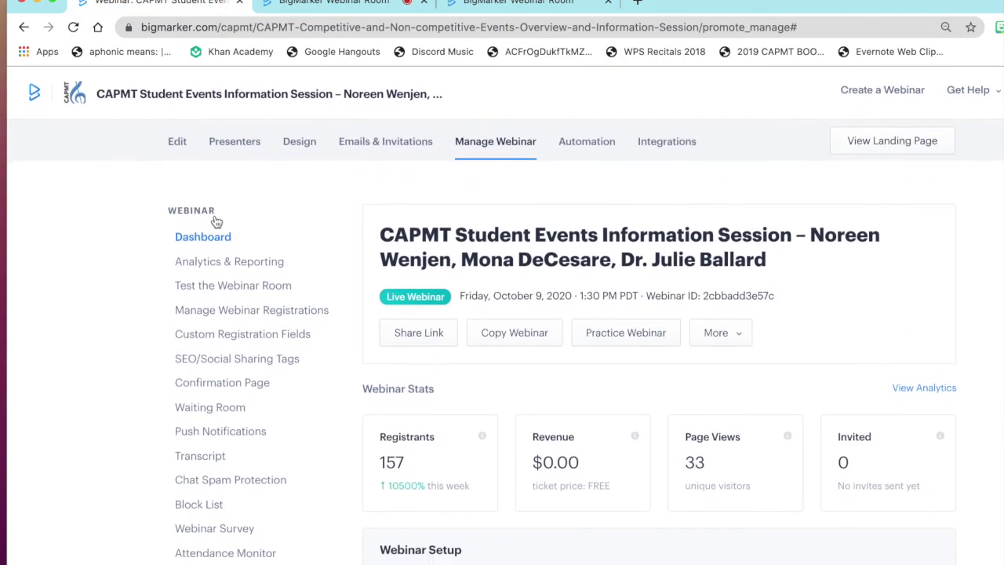
click(35, 92)
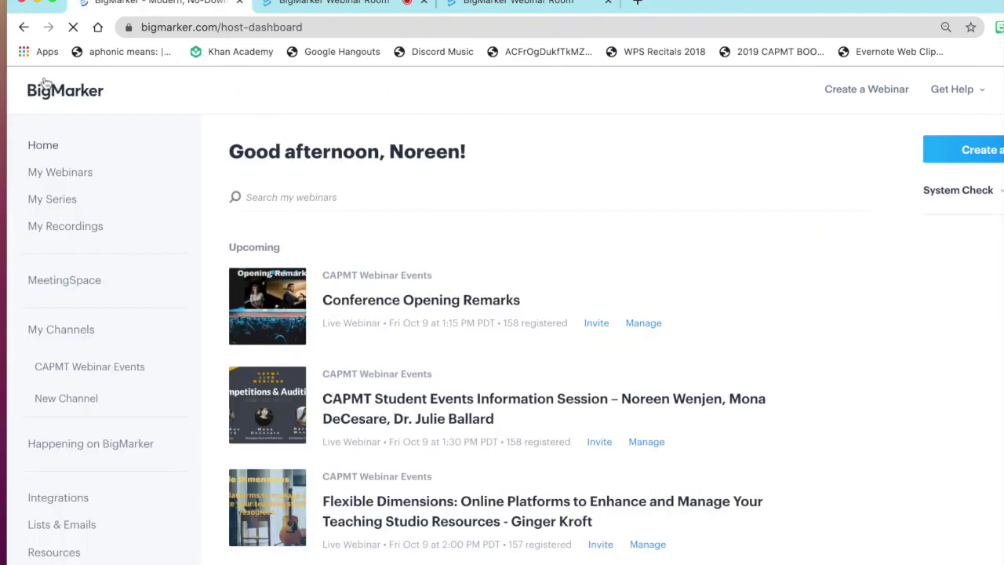
scroll(245, 220, down, 4)
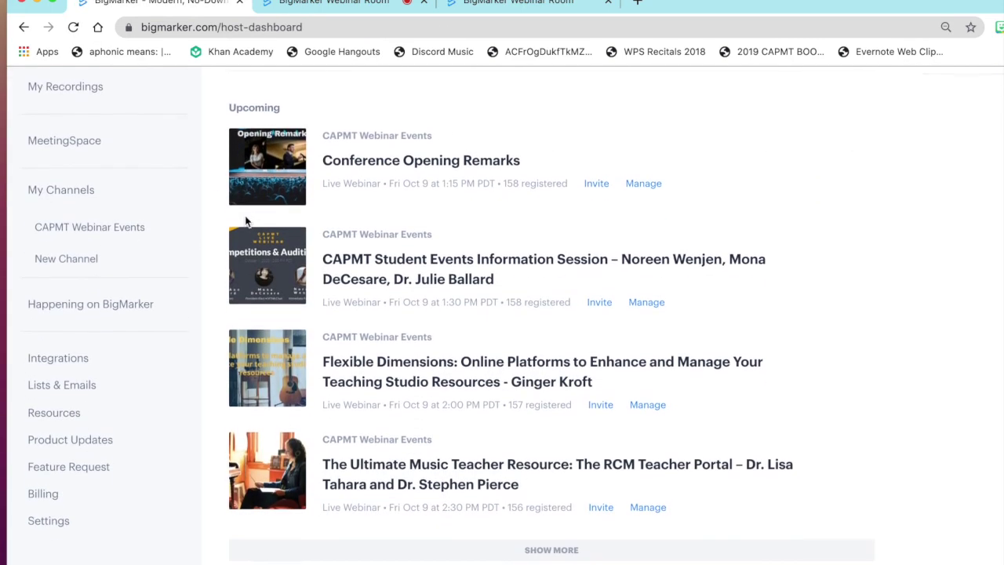
scroll(245, 221, down, 7)
scroll(245, 221, up, 10)
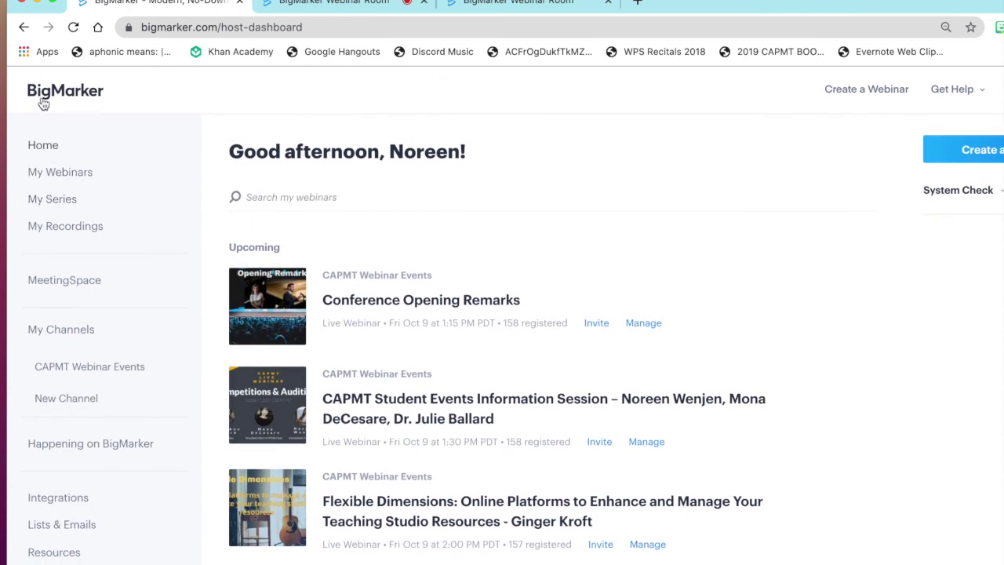
- Open the CAPMT Virtual Conference 2020 series from My Series and look over its Presenters page
click(62, 204)
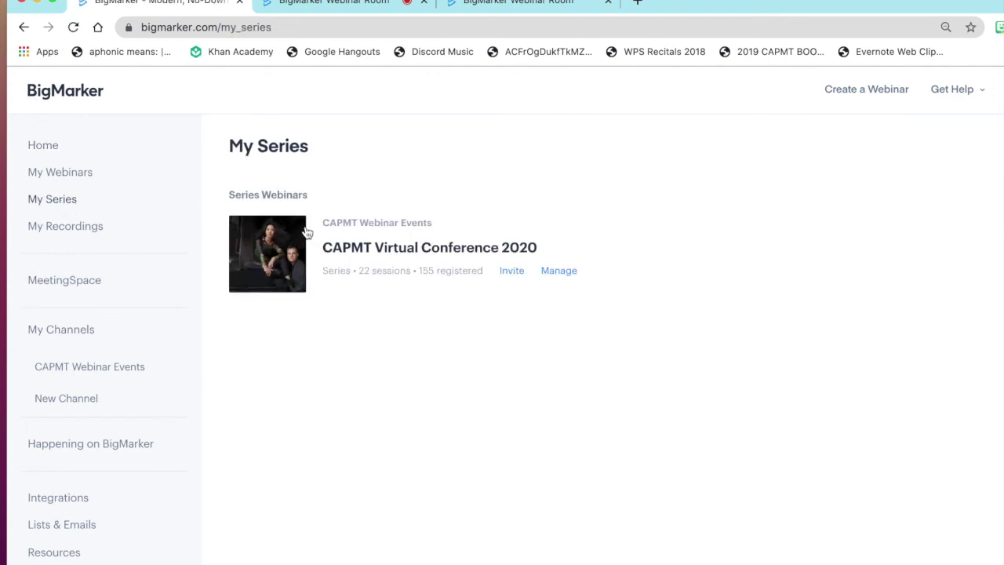
click(368, 250)
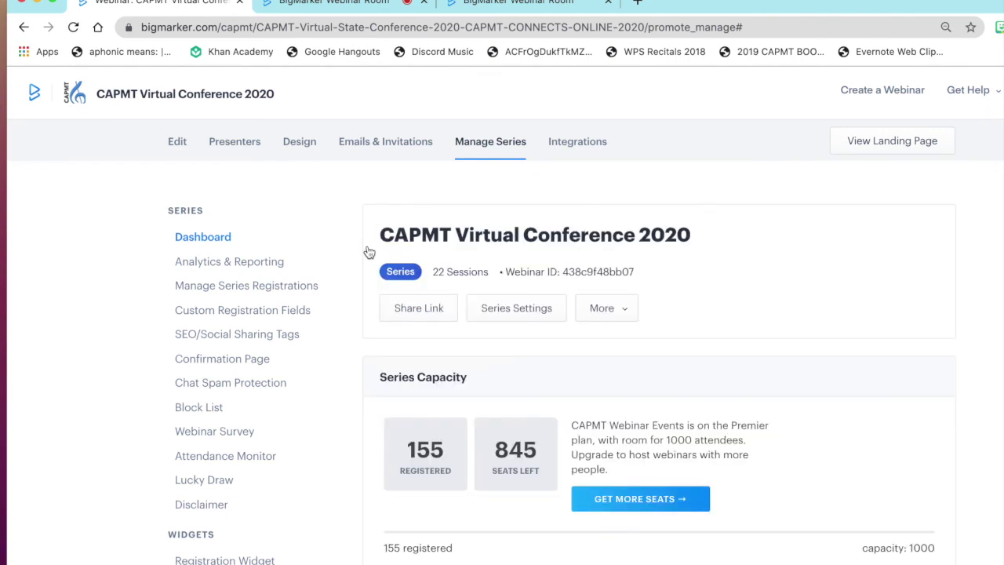
scroll(368, 252, down, 1)
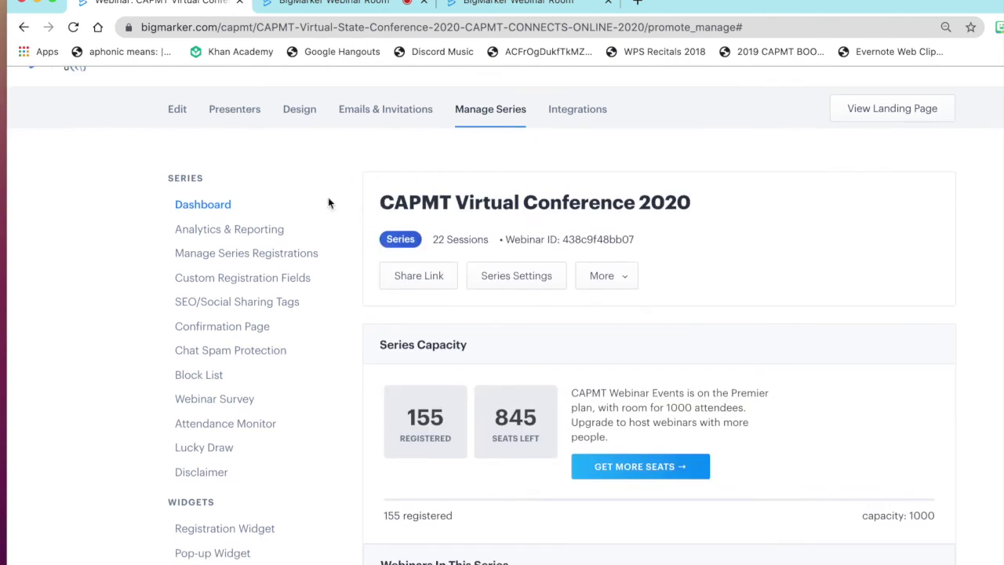
click(250, 117)
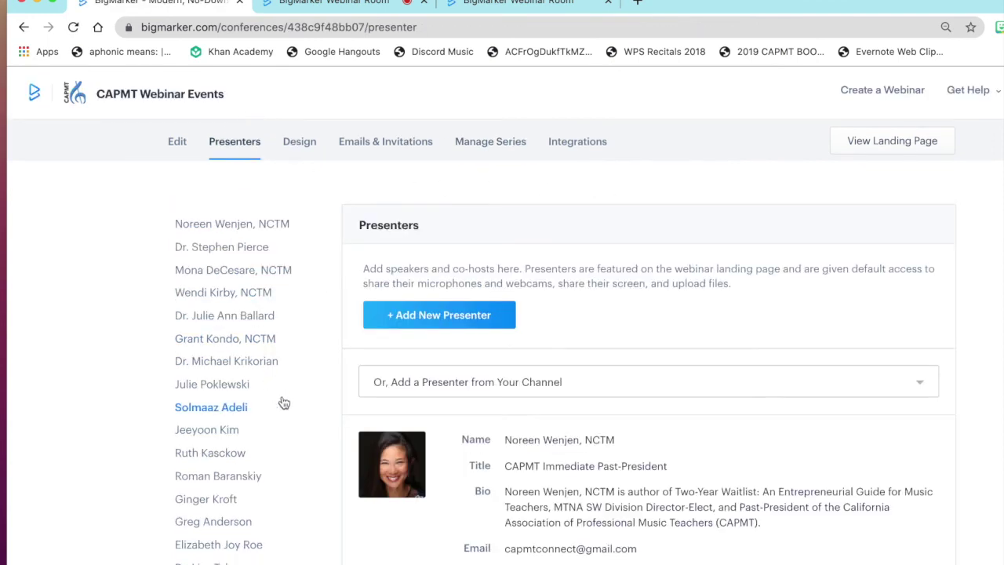
scroll(284, 403, down, 5)
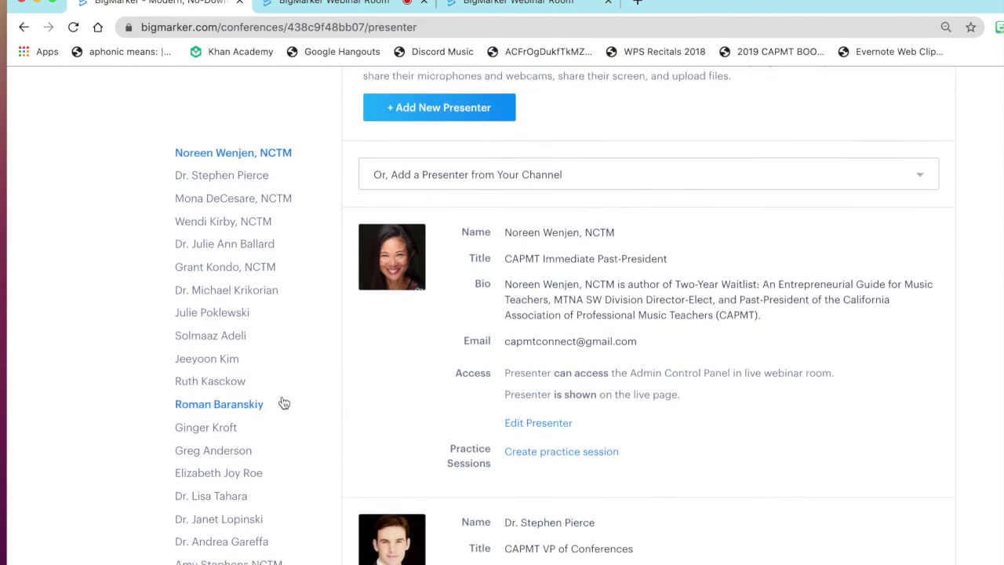
scroll(336, 459, up, 4)
scroll(184, 387, down, 1)
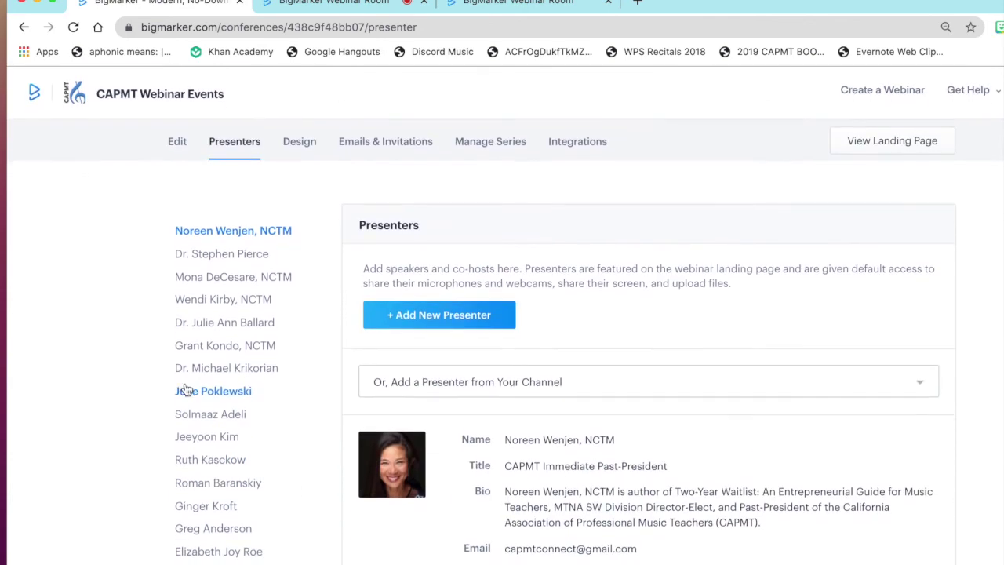
- Inspect the first presenter's Edit Presenter Profile form, including contact and access options, and close it without changes
click(249, 166)
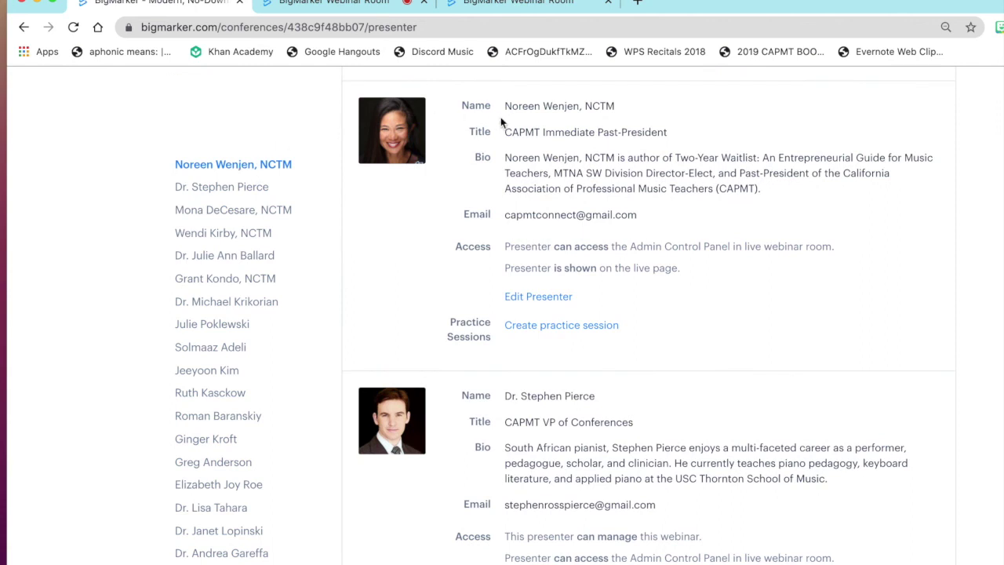
click(554, 297)
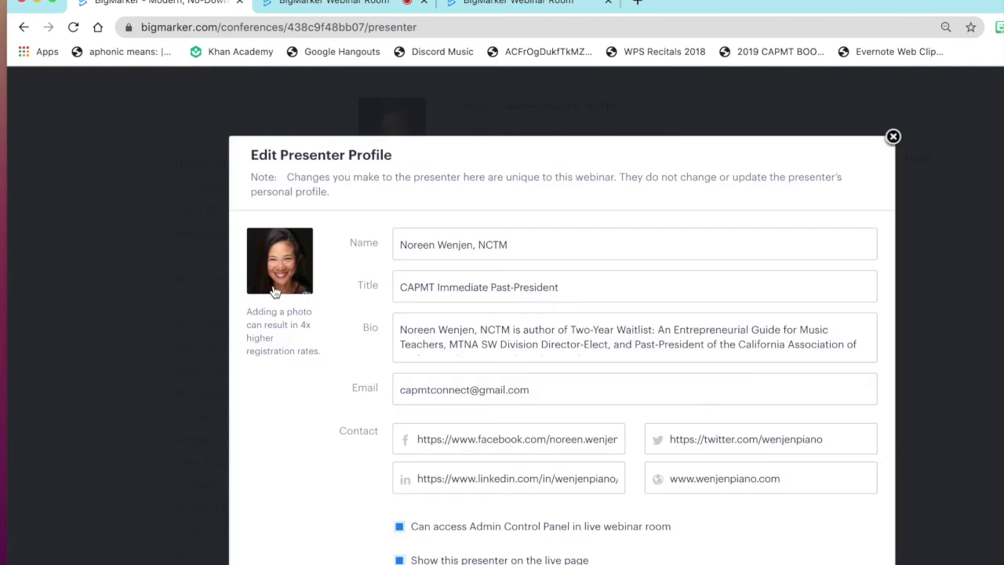
scroll(513, 299, down, 1)
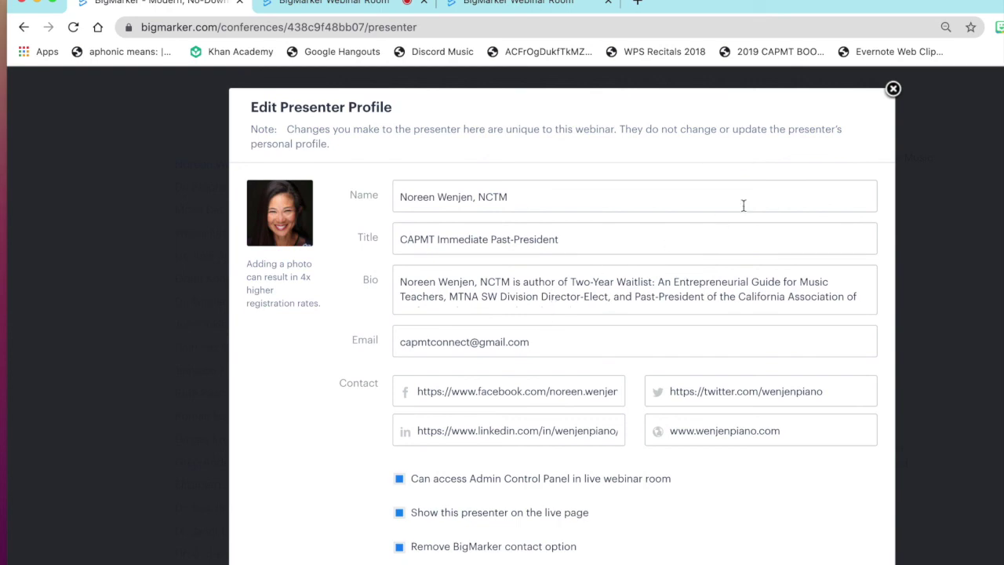
click(892, 88)
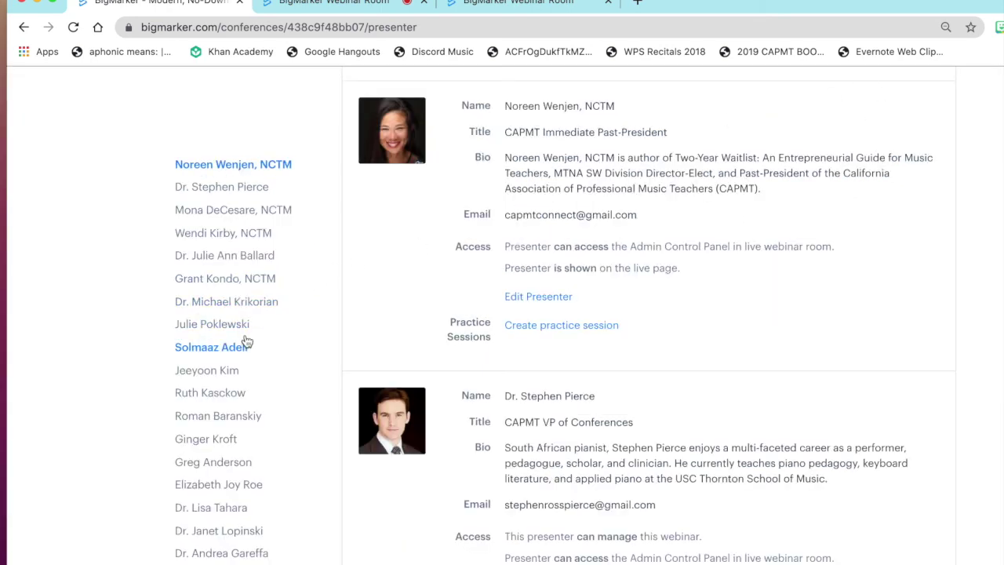
- Review the series presenters' bios, access rights and practice session options through the list and back to the start
scroll(245, 340, down, 3)
scroll(246, 340, down, 5)
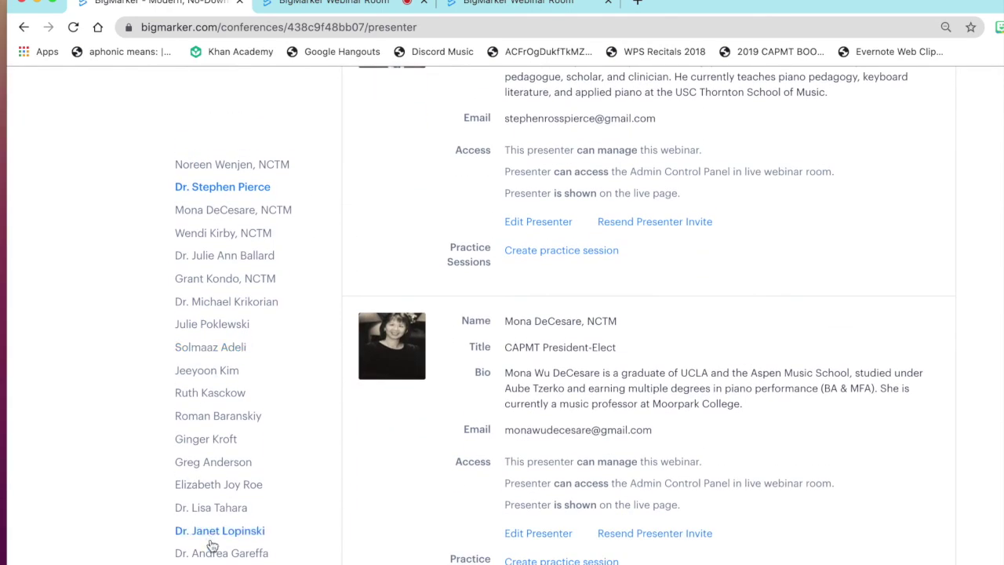
scroll(565, 314, down, 5)
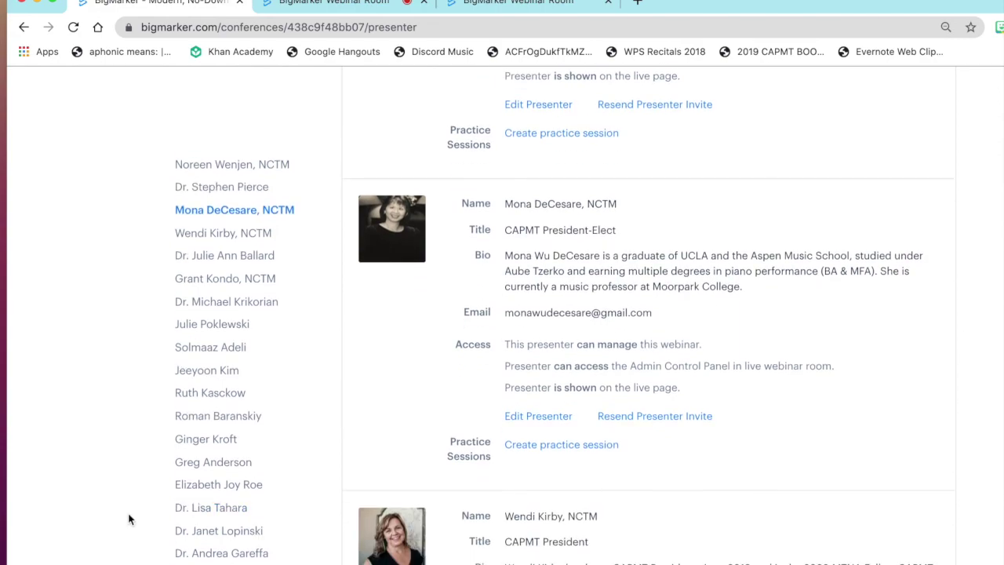
scroll(96, 501, down, 10)
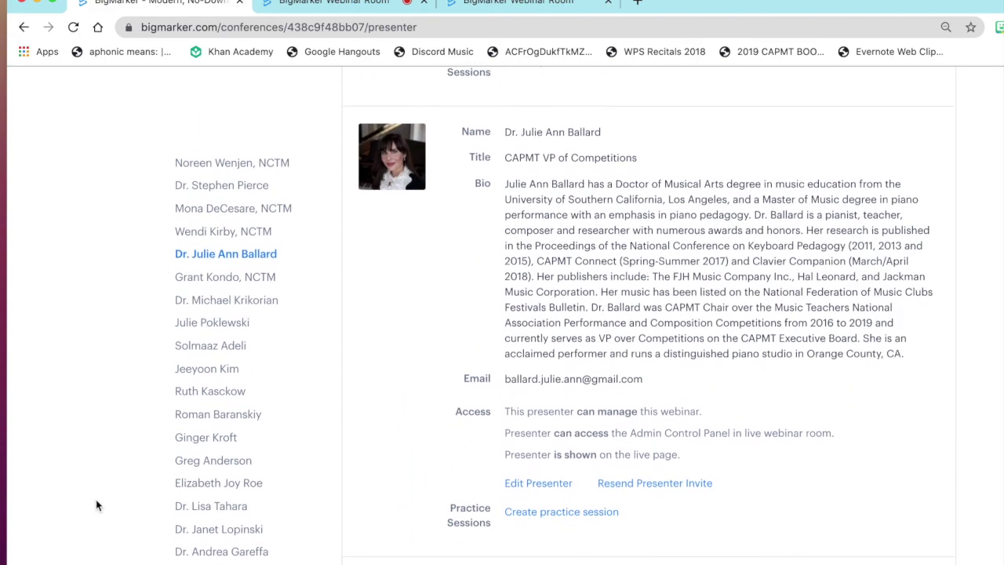
scroll(95, 505, down, 3)
scroll(210, 462, up, 10)
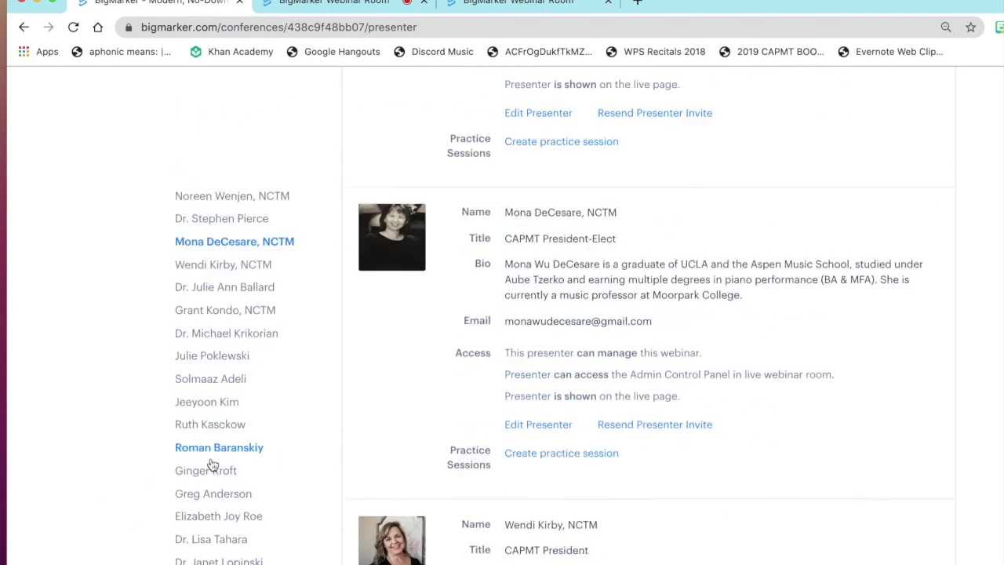
scroll(258, 443, up, 10)
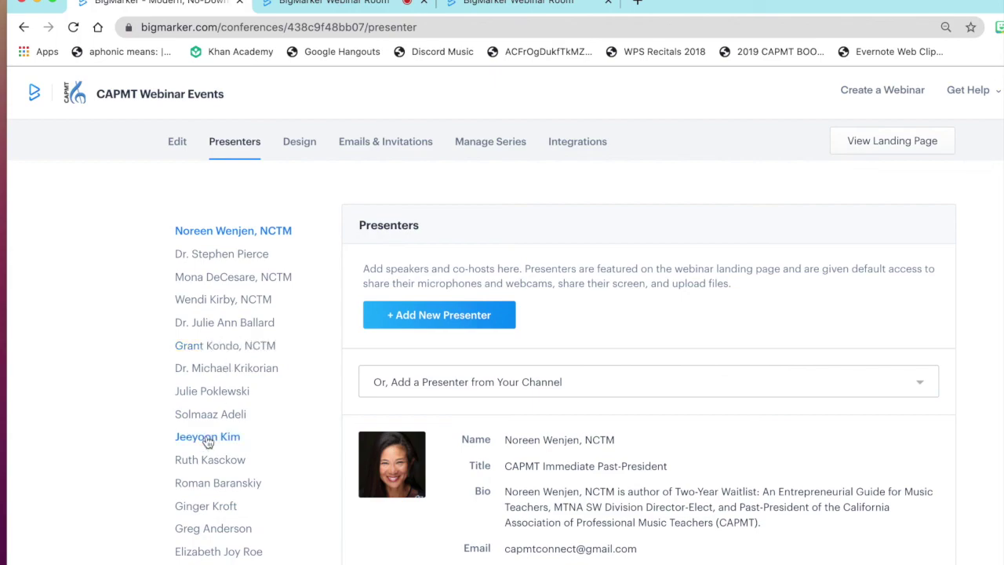
scroll(207, 443, down, 10)
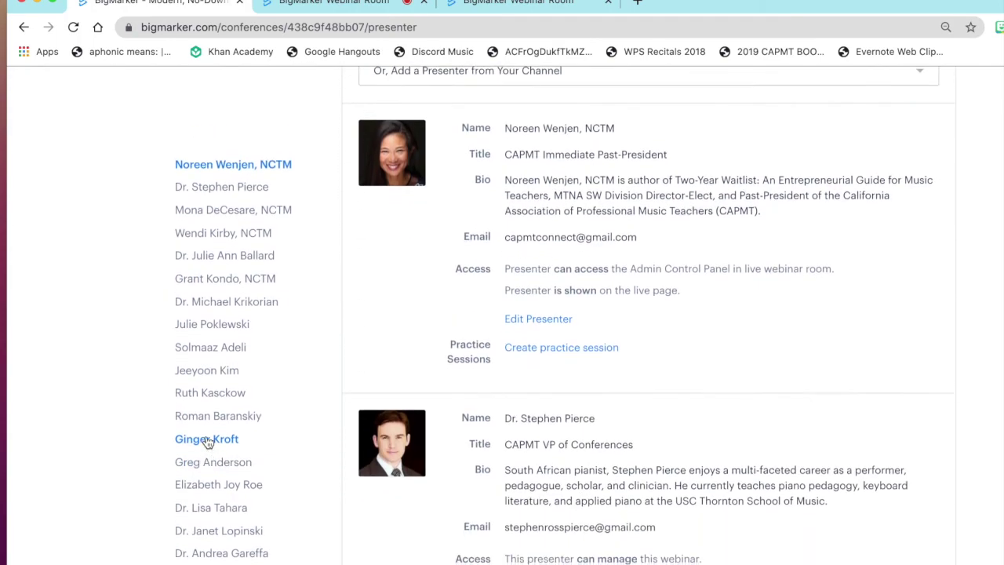
scroll(206, 442, down, 3)
scroll(207, 444, up, 10)
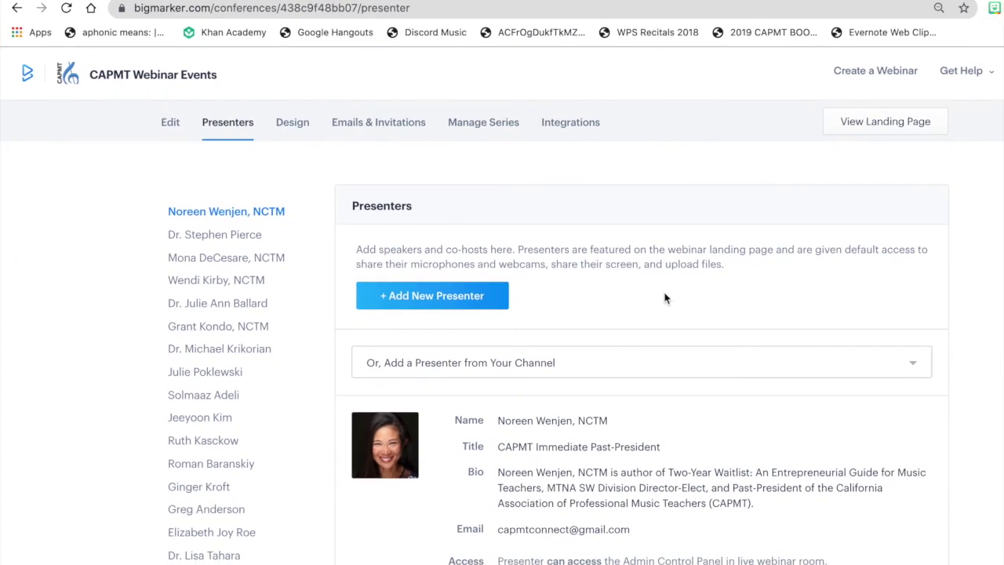
scroll(664, 298, down, 7)
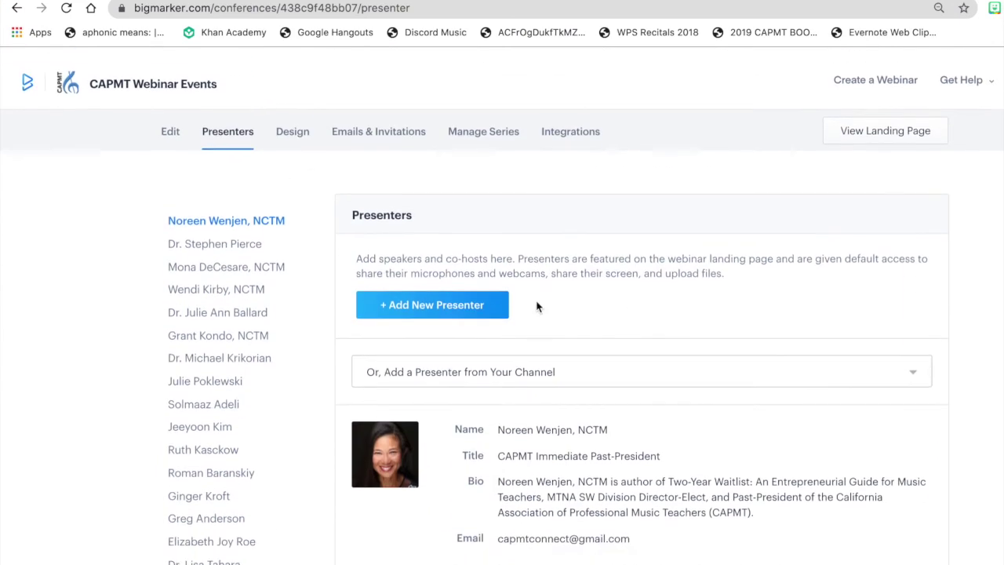
scroll(537, 307, down, 1)
- Return to the host dashboard and expand the Upcoming list twice to show more conference webinars
click(28, 75)
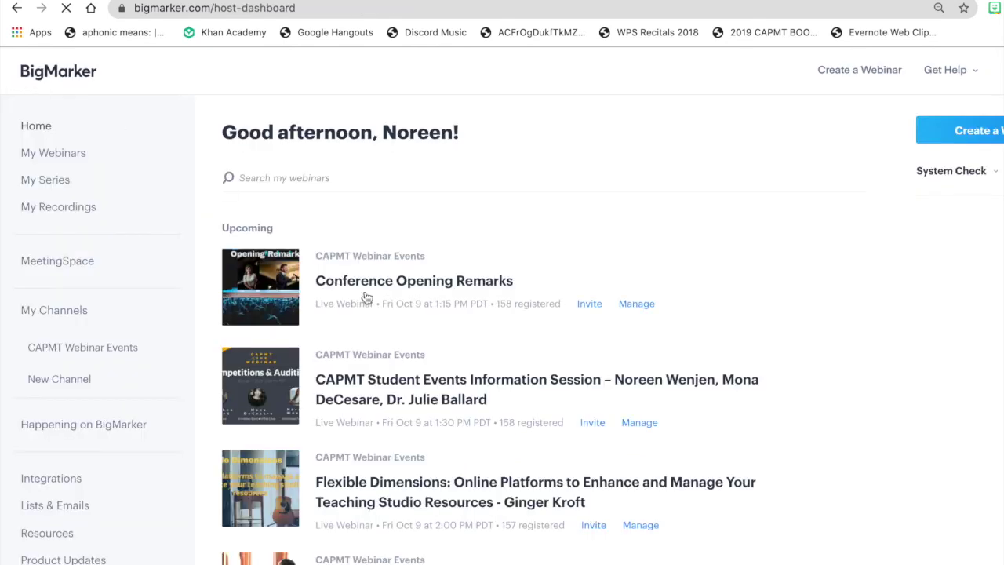
scroll(365, 296, down, 2)
scroll(366, 295, down, 3)
scroll(366, 293, up, 1)
click(539, 320)
scroll(578, 328, down, 6)
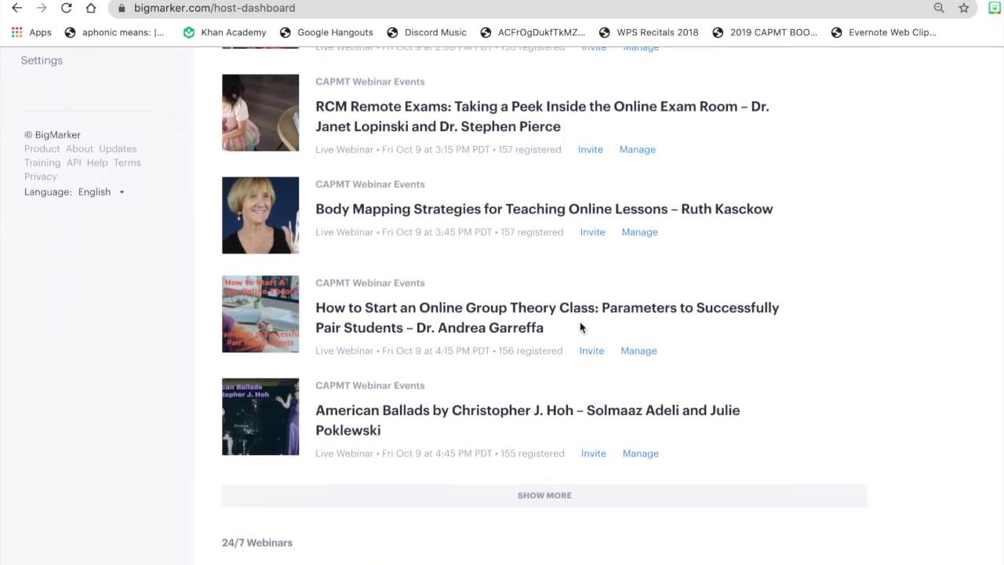
click(553, 316)
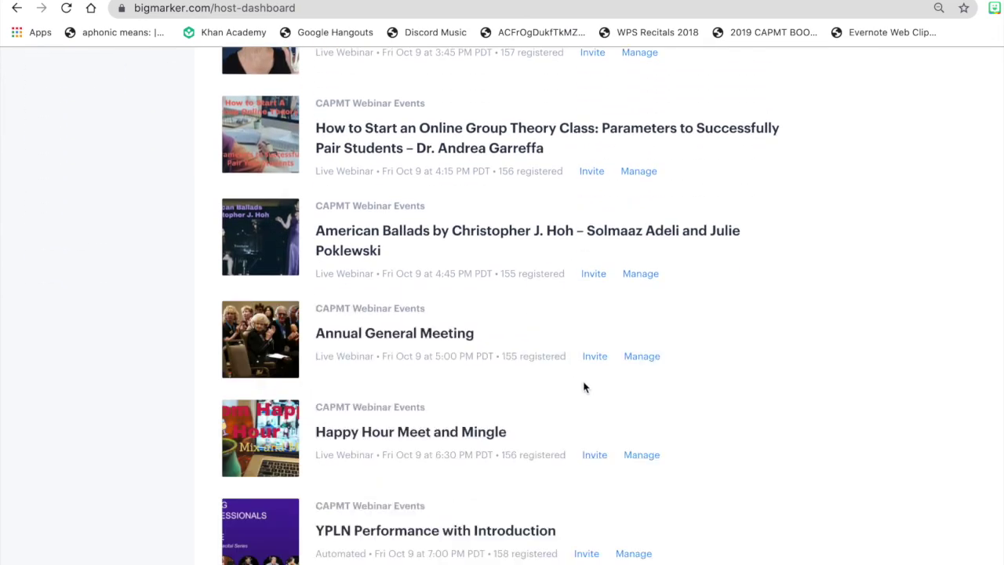
- Look over the 24/7 Webinars, My MeetingSpaces and My Channels sections, and return to the start of the dashboard
scroll(583, 387, down, 10)
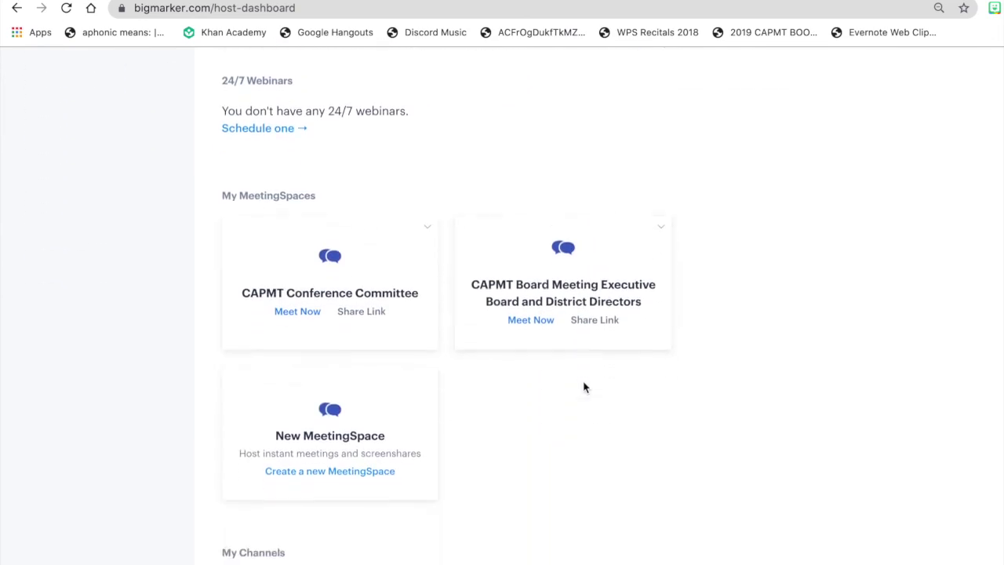
scroll(583, 386, down, 1)
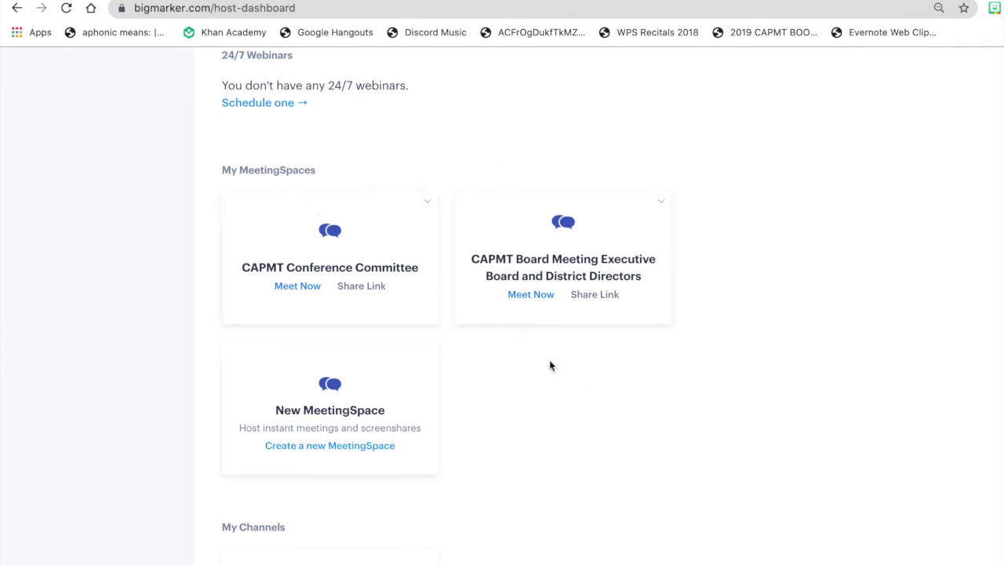
scroll(549, 365, down, 4)
scroll(549, 365, up, 10)
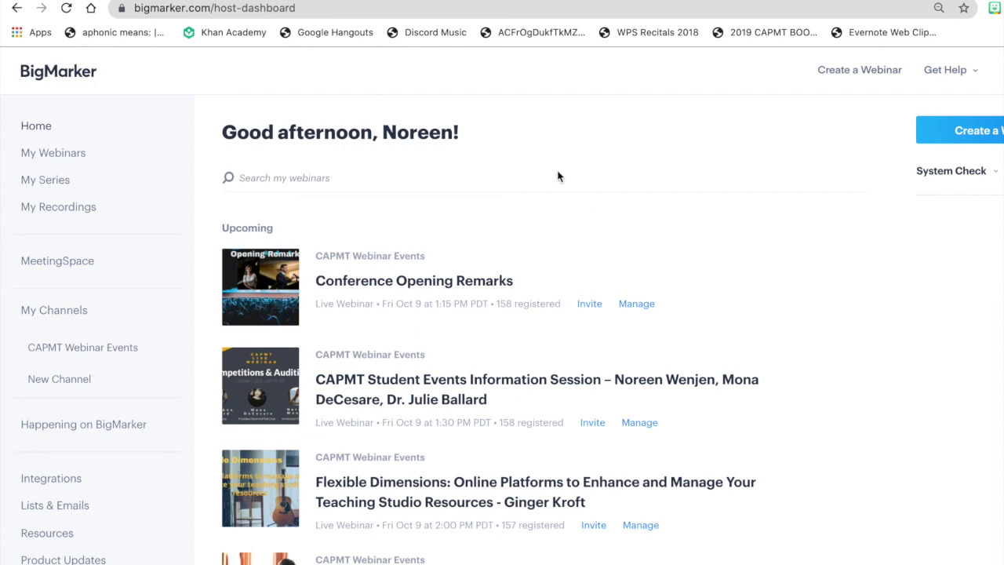
scroll(557, 174, down, 3)
scroll(557, 174, up, 3)
scroll(663, 119, up, 1)
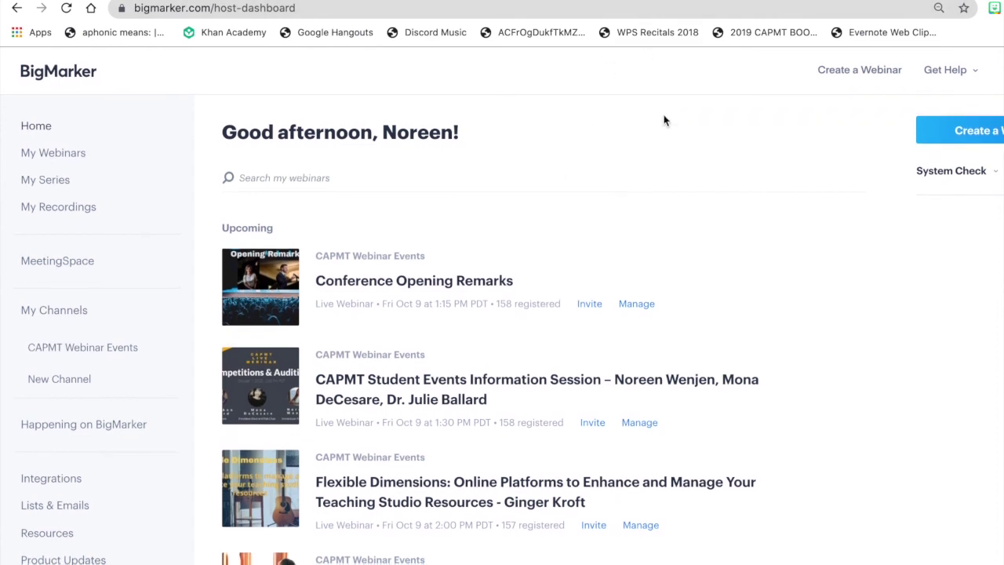